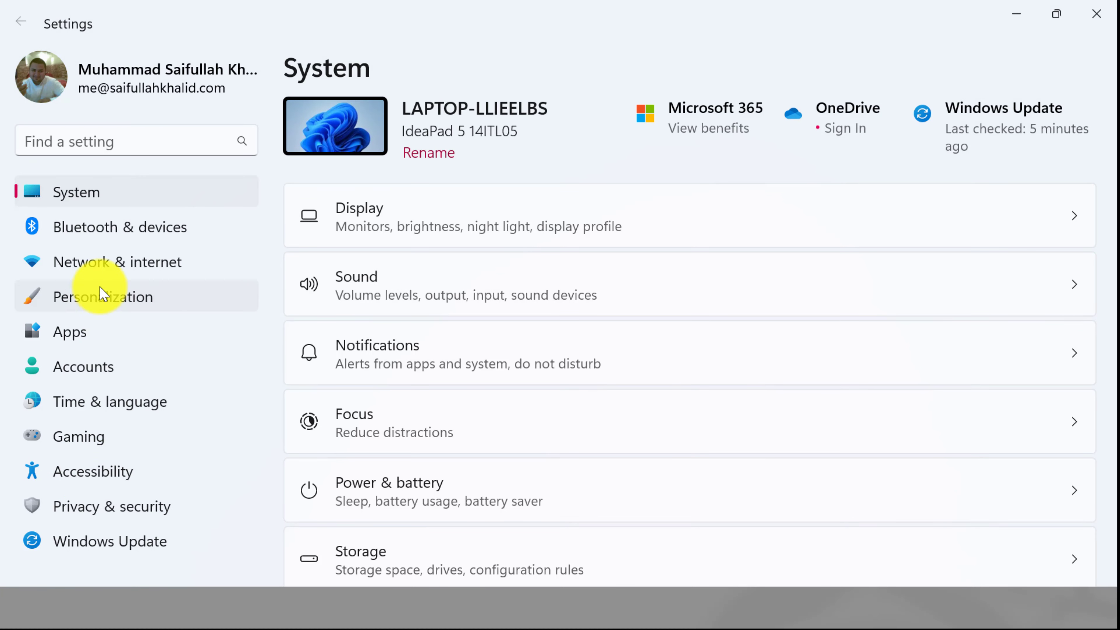
# Step: Look through the Bluetooth & devices settings page and return to the System page
pyautogui.click(156, 225)
pyautogui.scroll(-8, 335, 319)
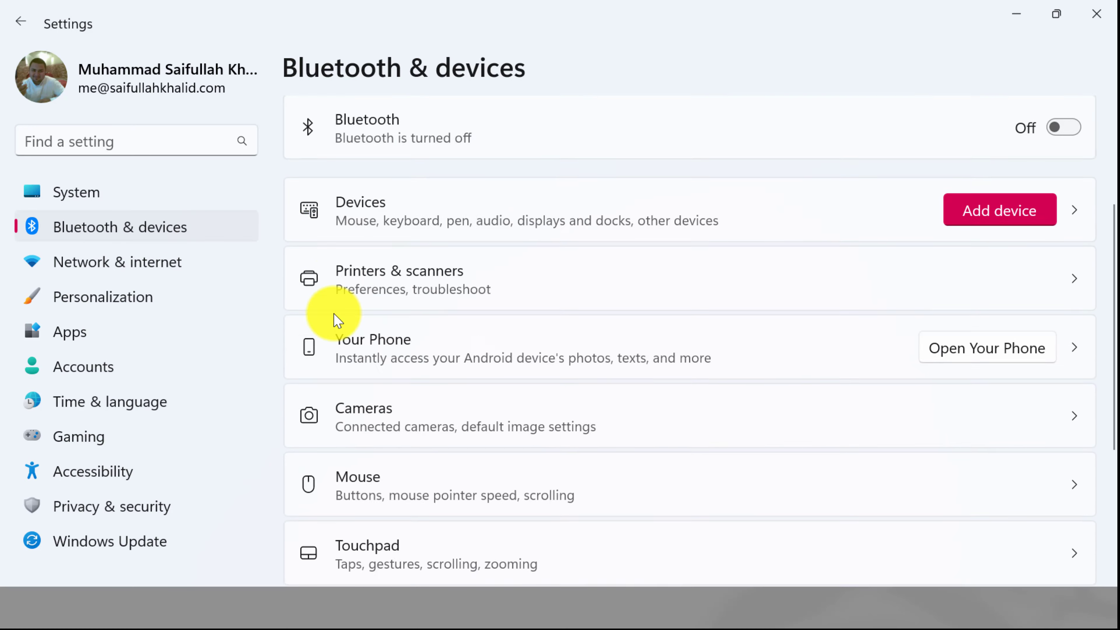
pyautogui.click(113, 192)
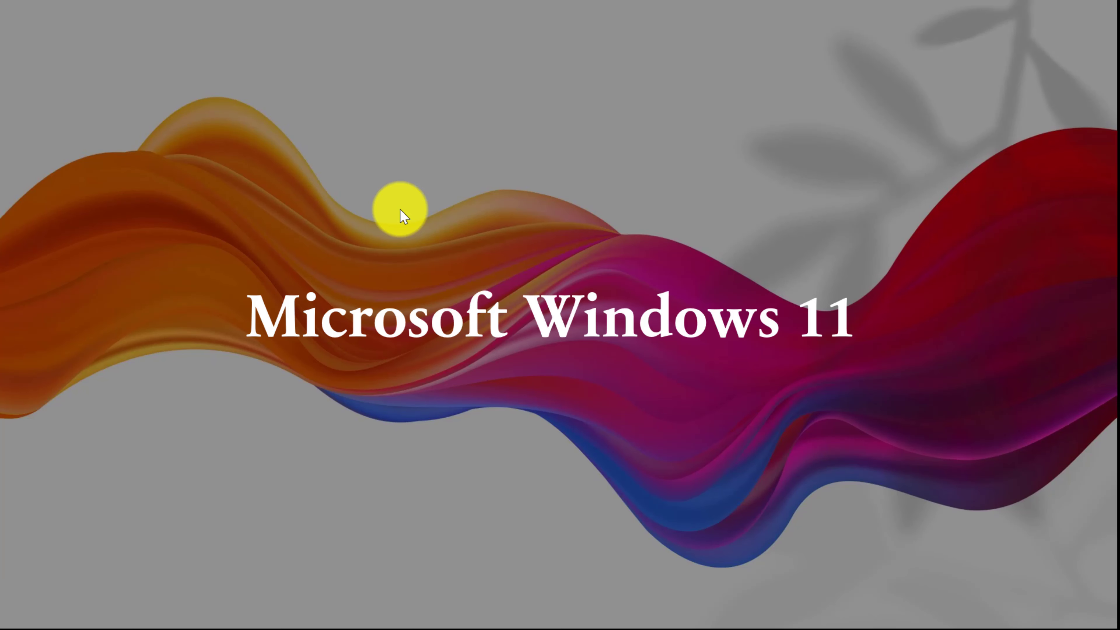
pyautogui.click(400, 209)
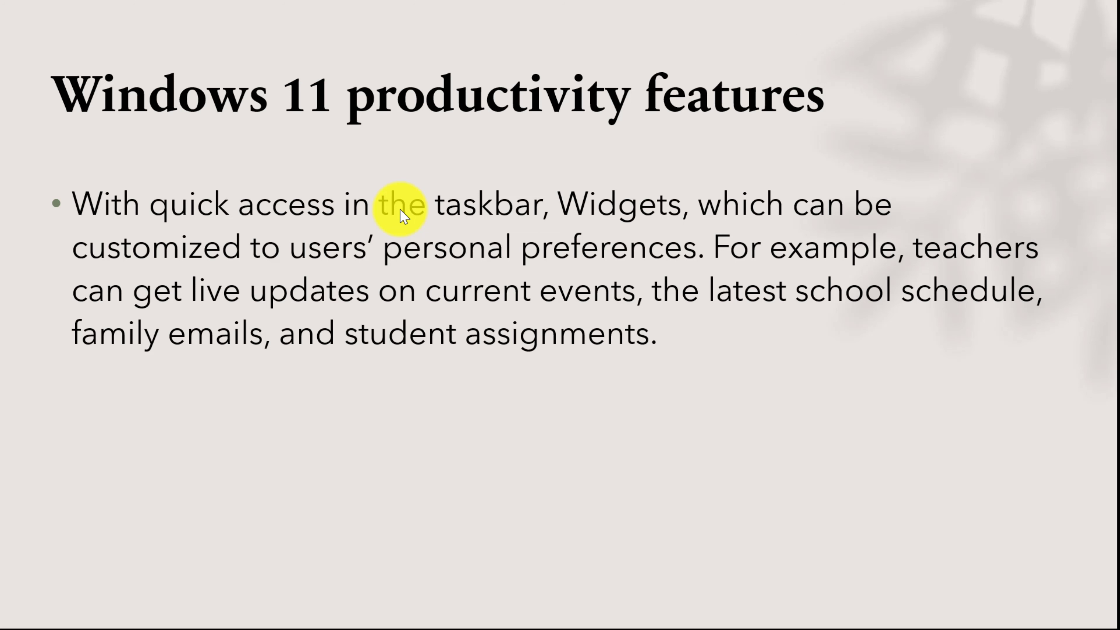
pyautogui.press('Right')
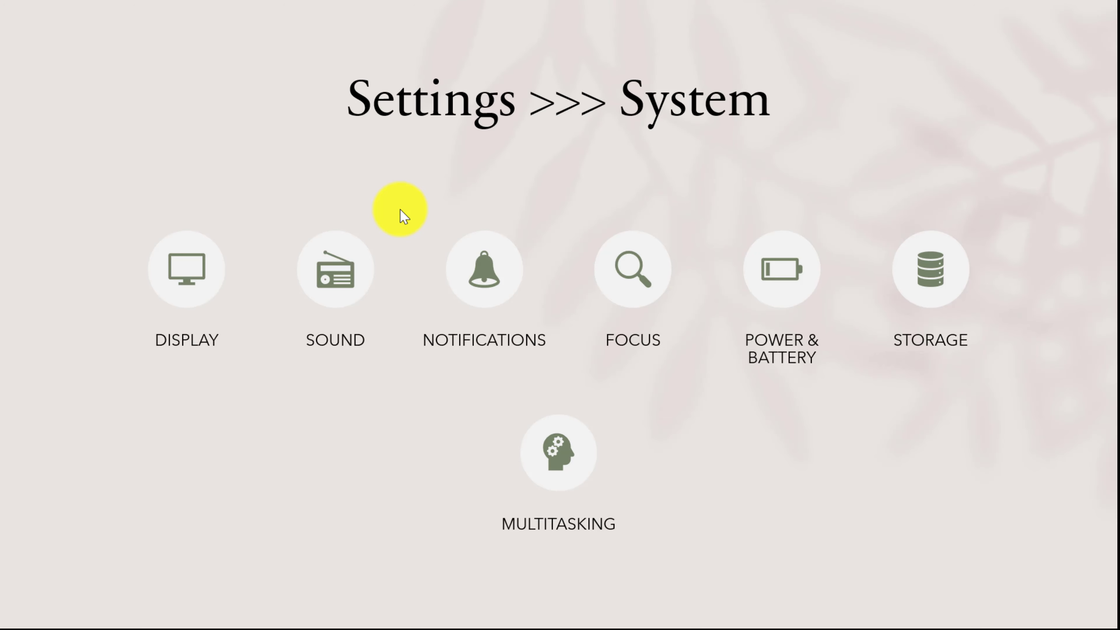
# Step: Switch to Settings and look over the list of categories on the System page
pyautogui.hotkey('alt', 'Tab')
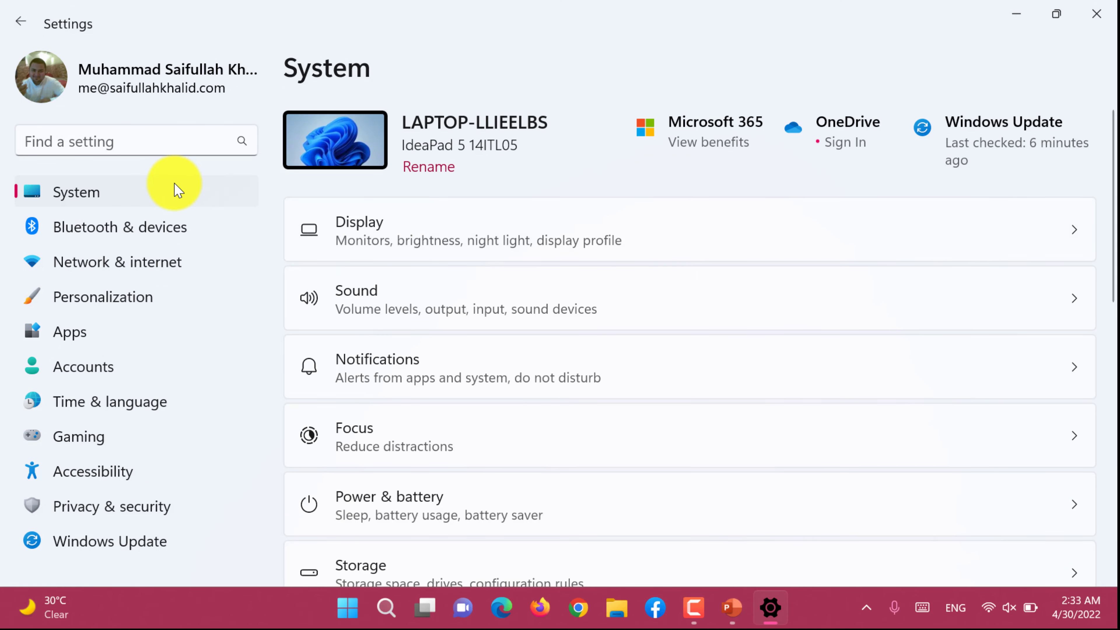
pyautogui.scroll(-2, 513, 351)
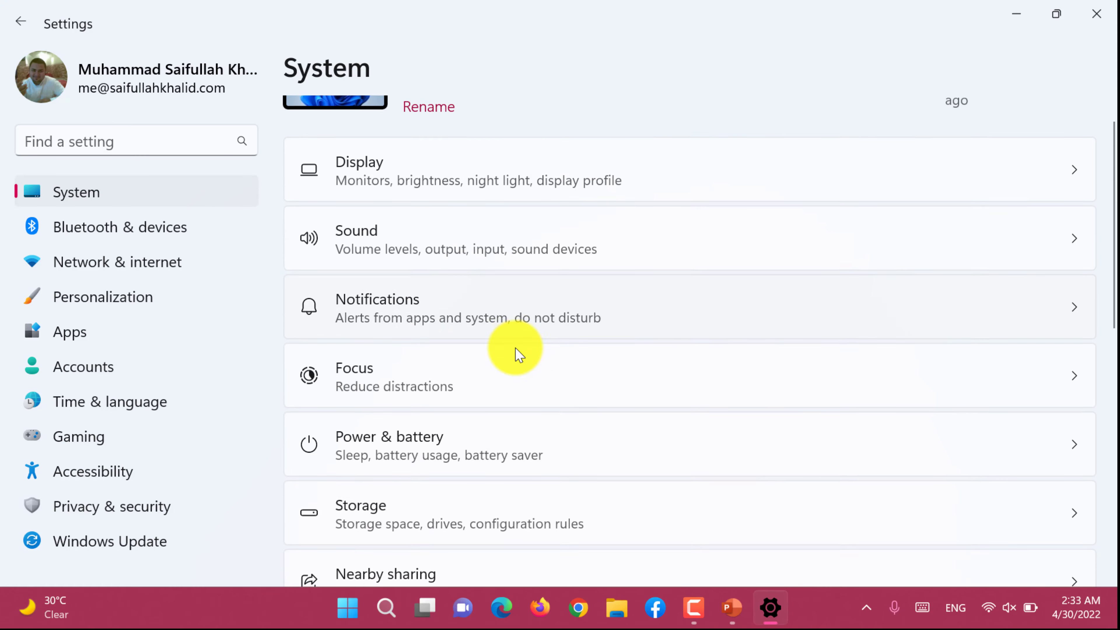
pyautogui.scroll(1, 518, 353)
pyautogui.scroll(-10, 520, 353)
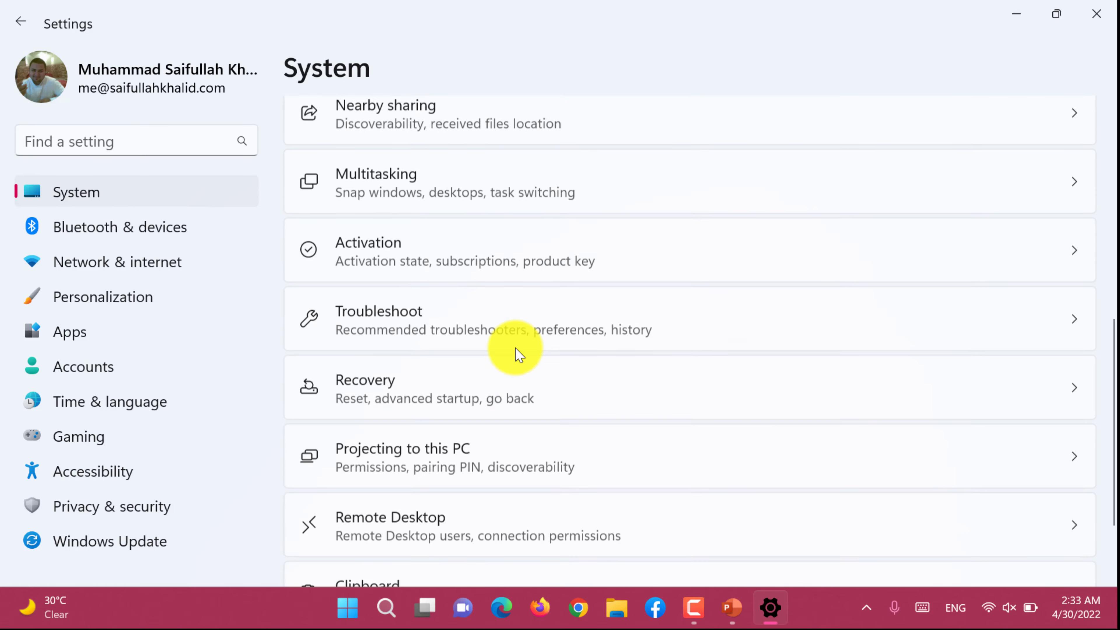
pyautogui.scroll(-2, 520, 353)
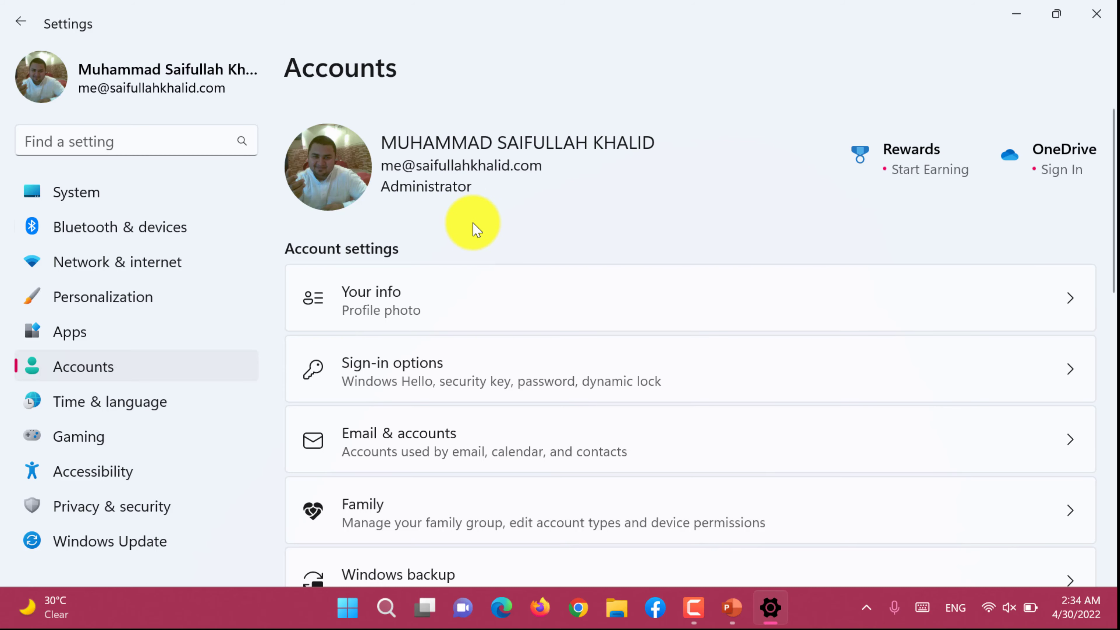
# Step: Look through the Accounts, Personalization and Apps settings pages
pyautogui.scroll(-1, 475, 228)
pyautogui.scroll(-5, 476, 229)
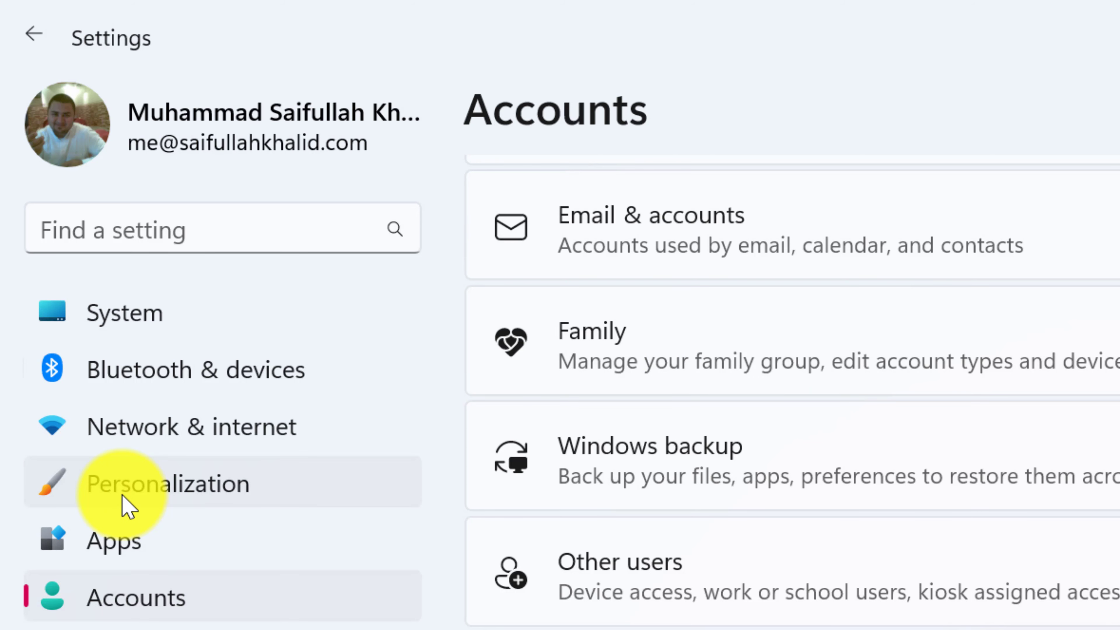
pyautogui.click(125, 507)
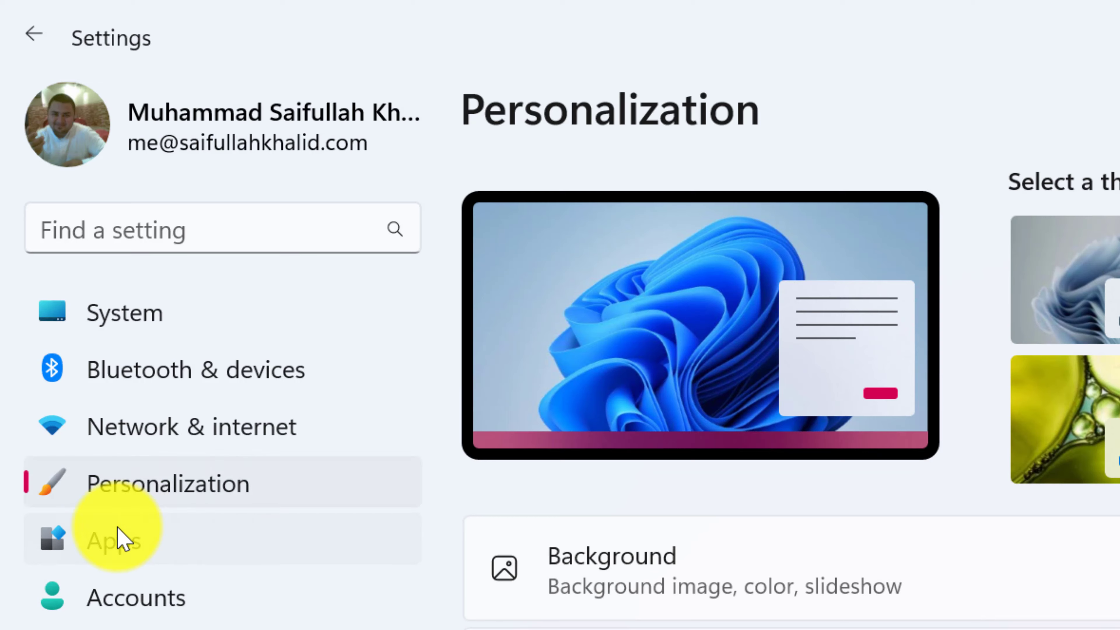
pyautogui.click(120, 537)
pyautogui.click(119, 607)
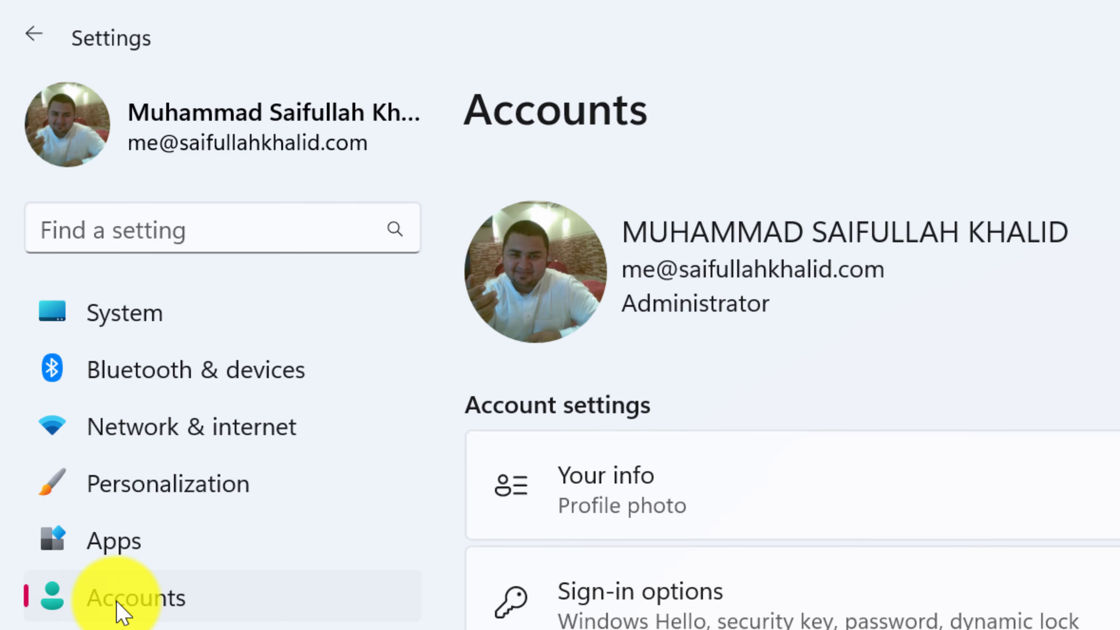
pyautogui.click(175, 545)
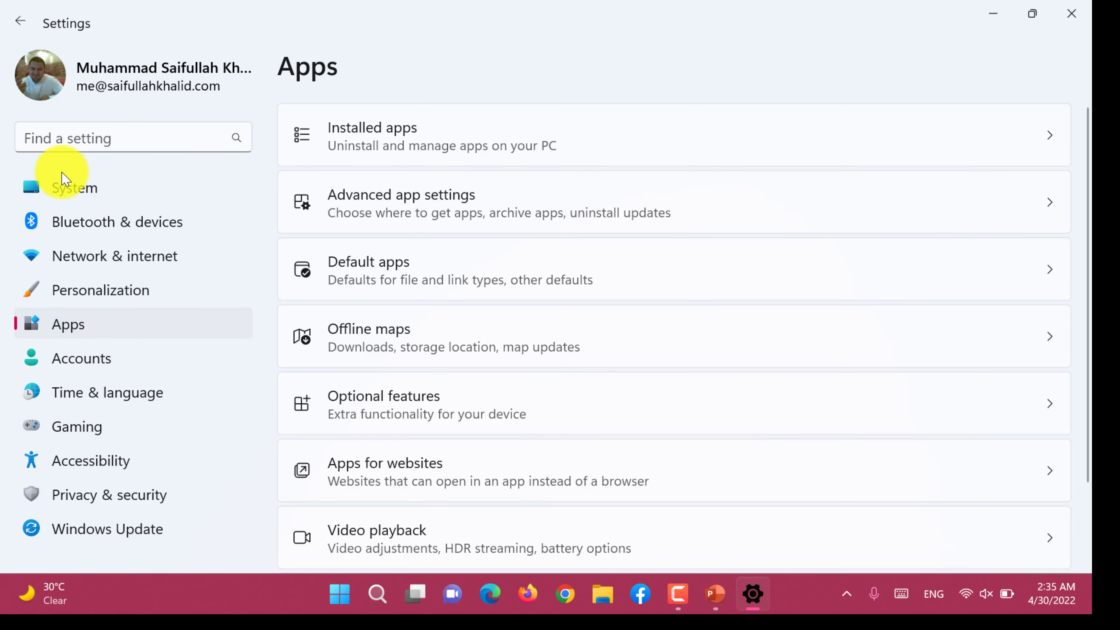
# Step: Rename the PC to Alpha from the System page and choose to restart later
pyautogui.click(50, 198)
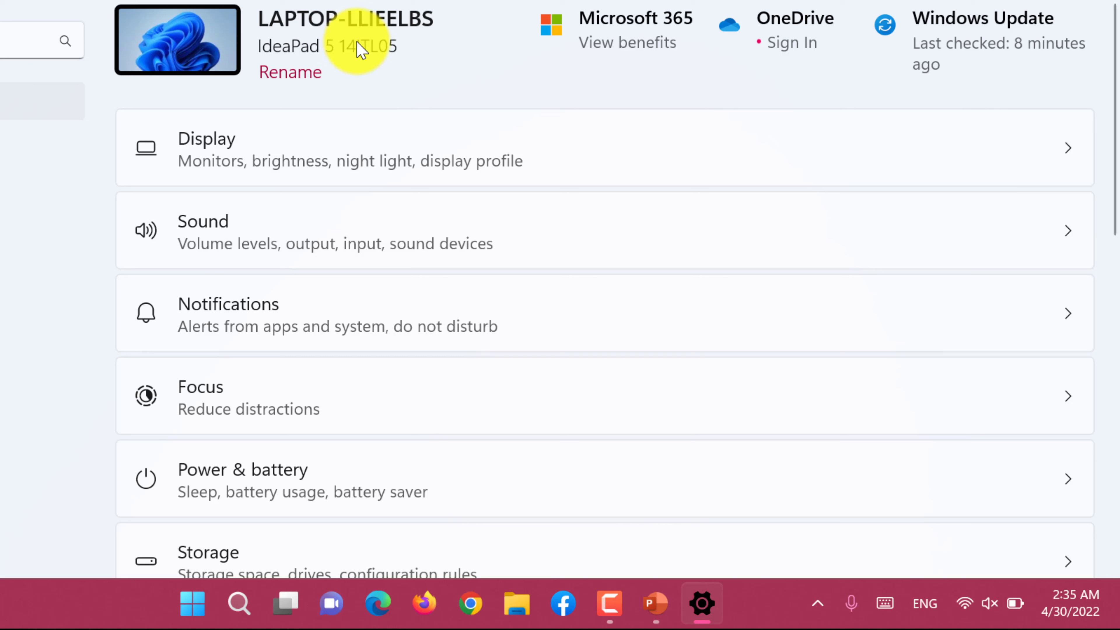
pyautogui.click(297, 72)
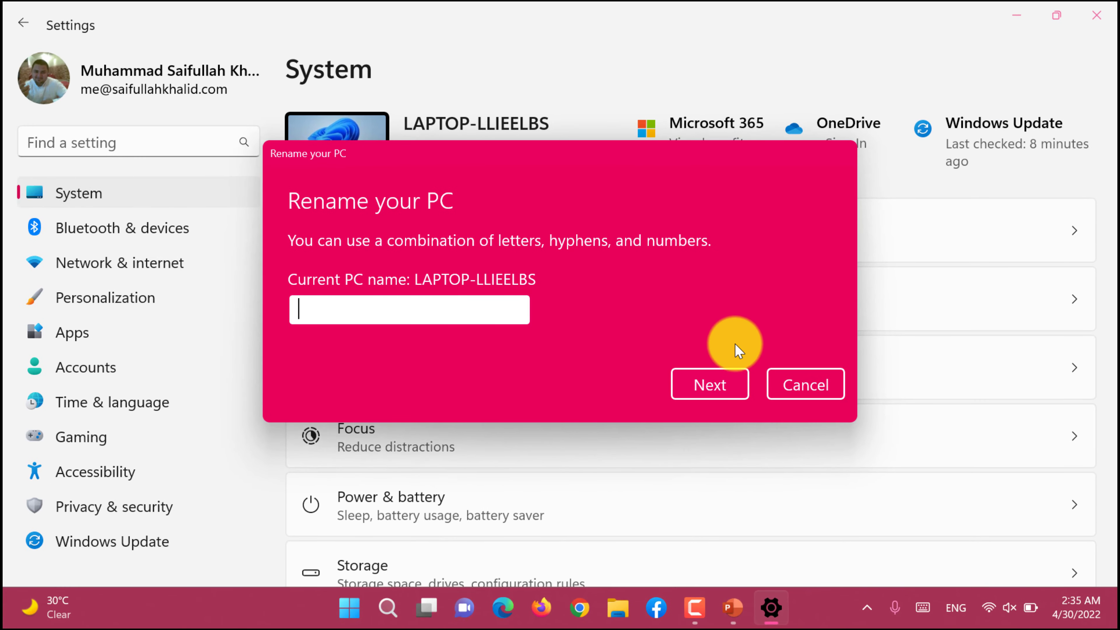
pyautogui.write('A')
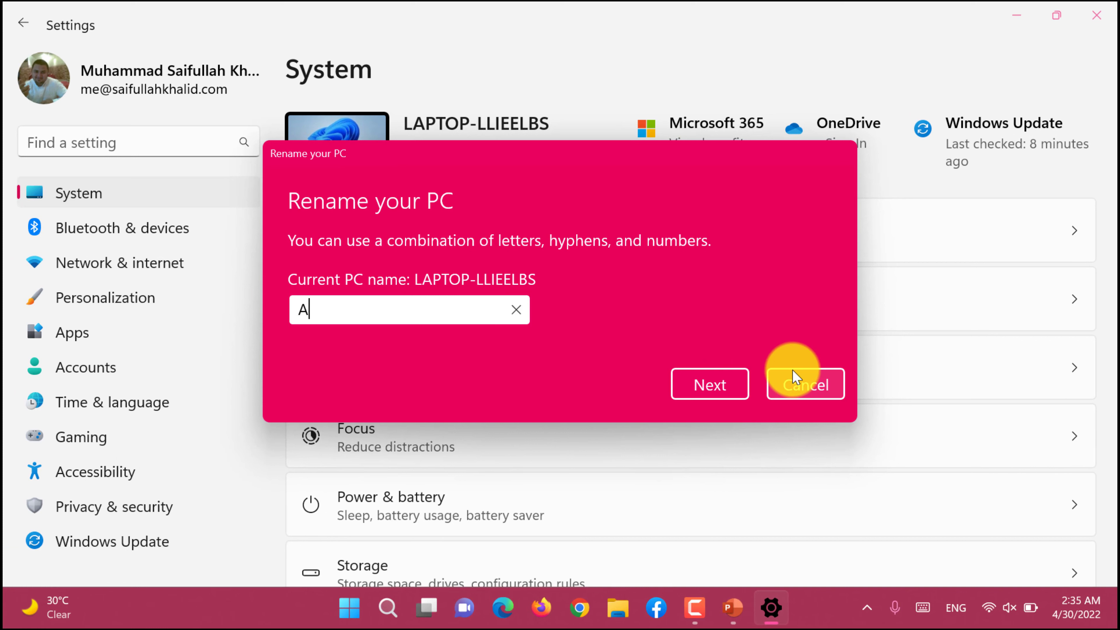
pyautogui.write('lpha')
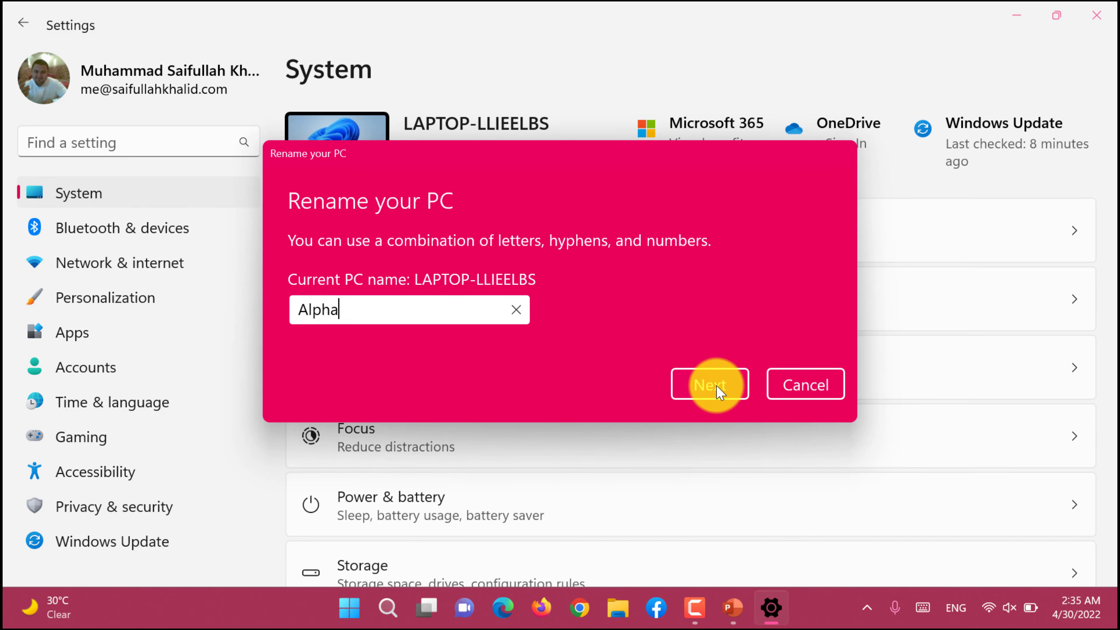
pyautogui.click(695, 384)
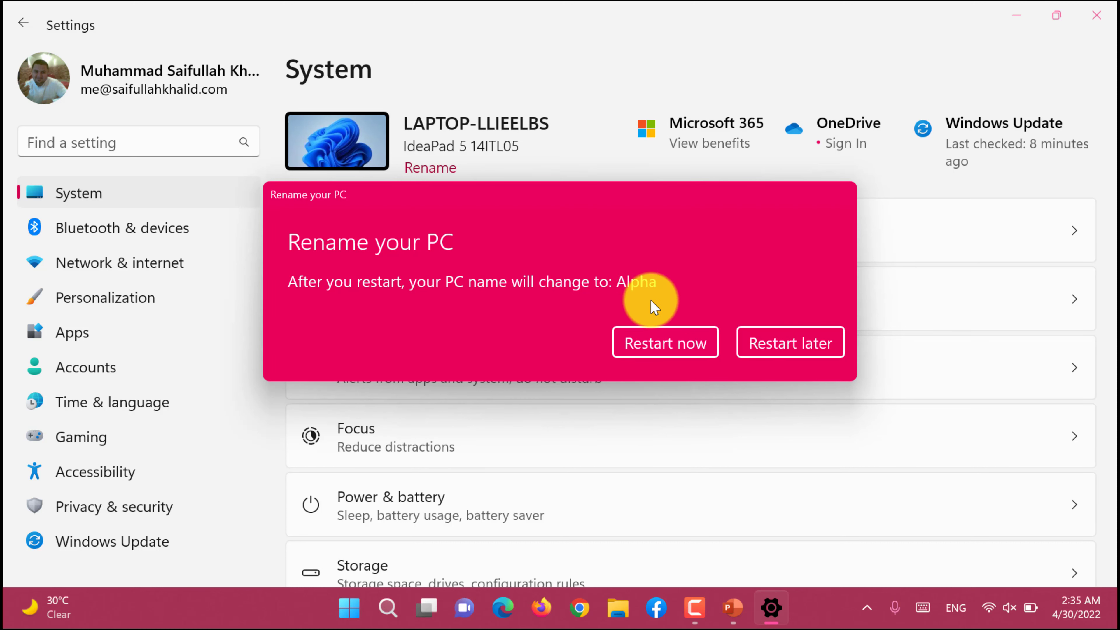
pyautogui.click(761, 352)
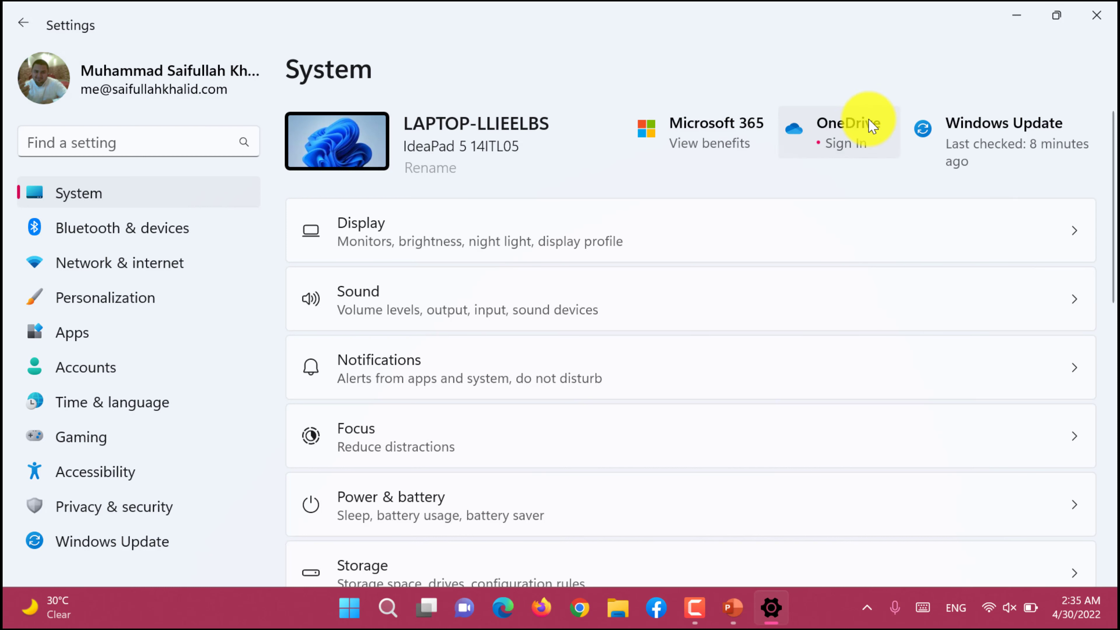
# Step: Check the Windows Update page and return to the System page
pyautogui.click(957, 148)
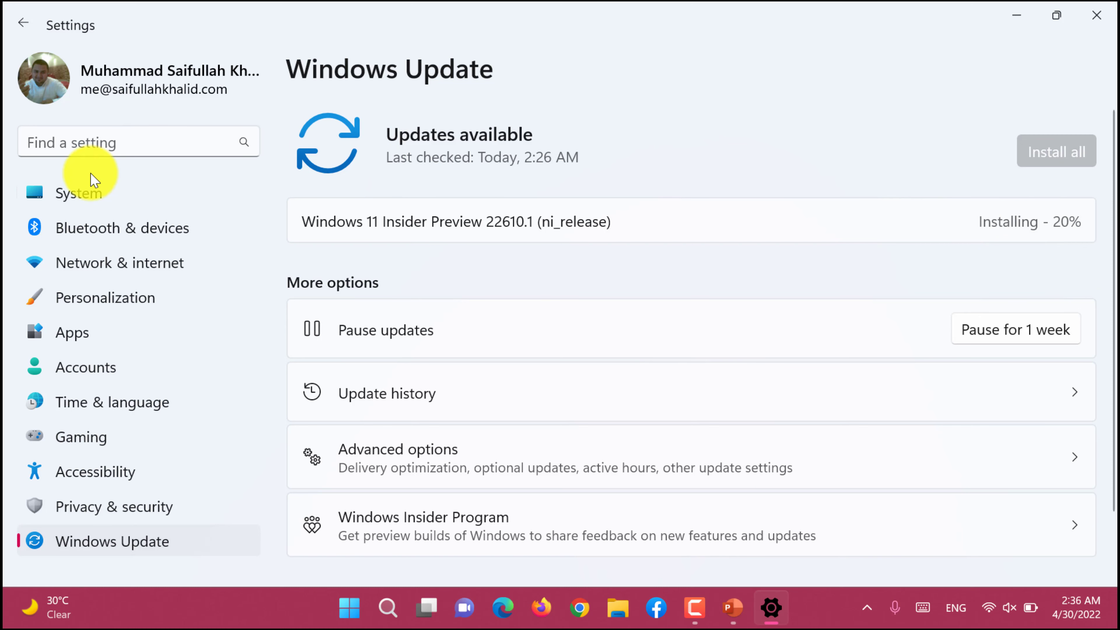
pyautogui.click(91, 197)
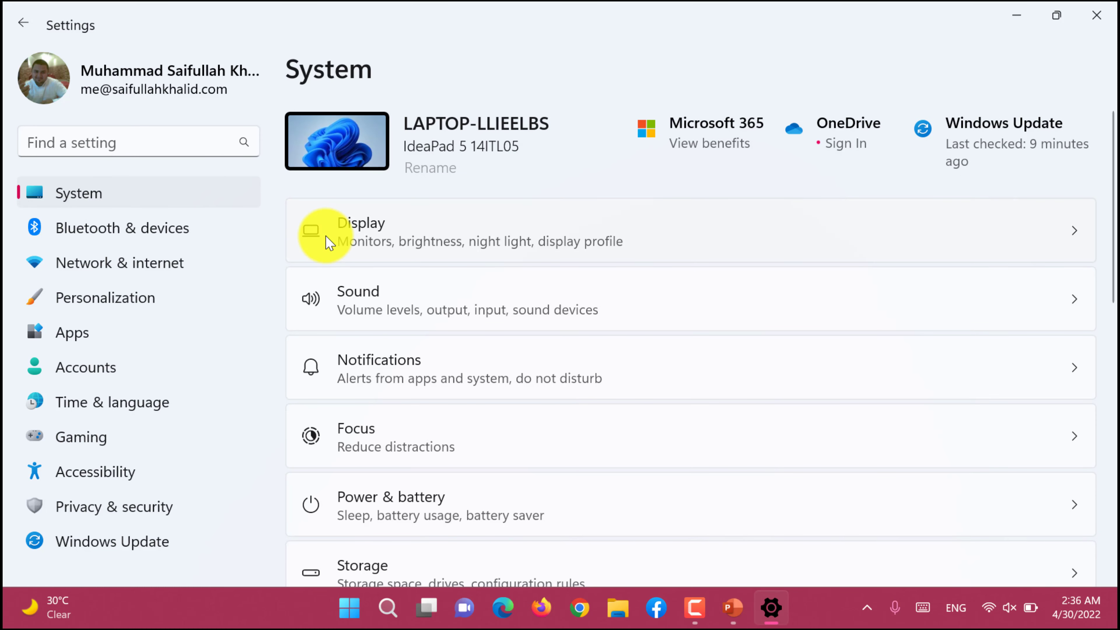
# Step: Set the built-in display's brightness to maximum in the Display settings and view its additional brightness option
pyautogui.click(360, 240)
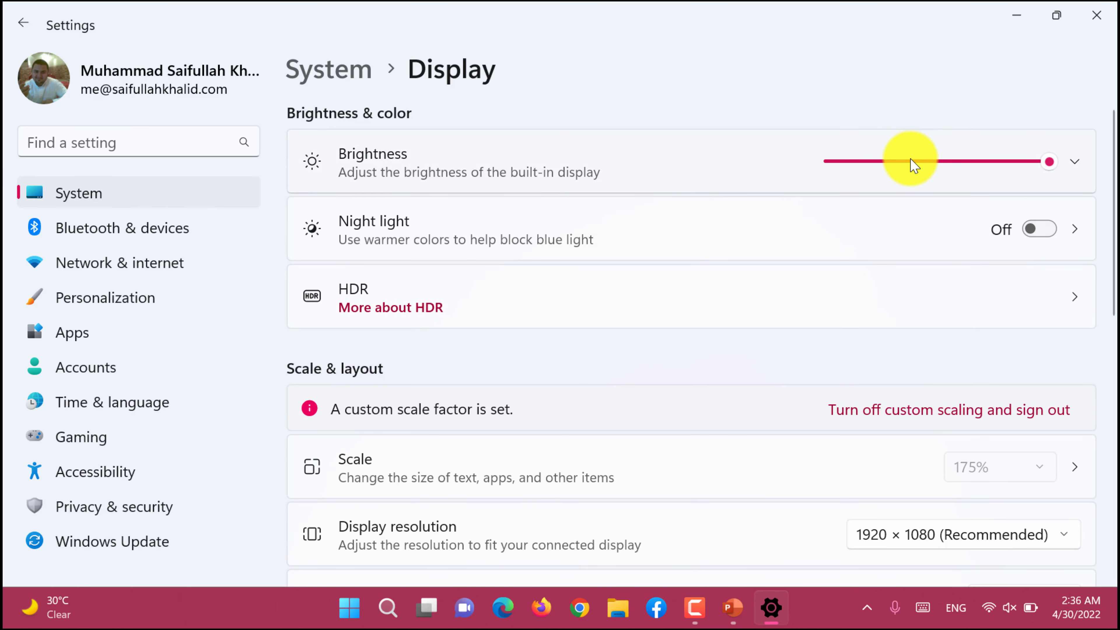
pyautogui.moveTo(913, 163); pyautogui.dragTo(1078, 190)
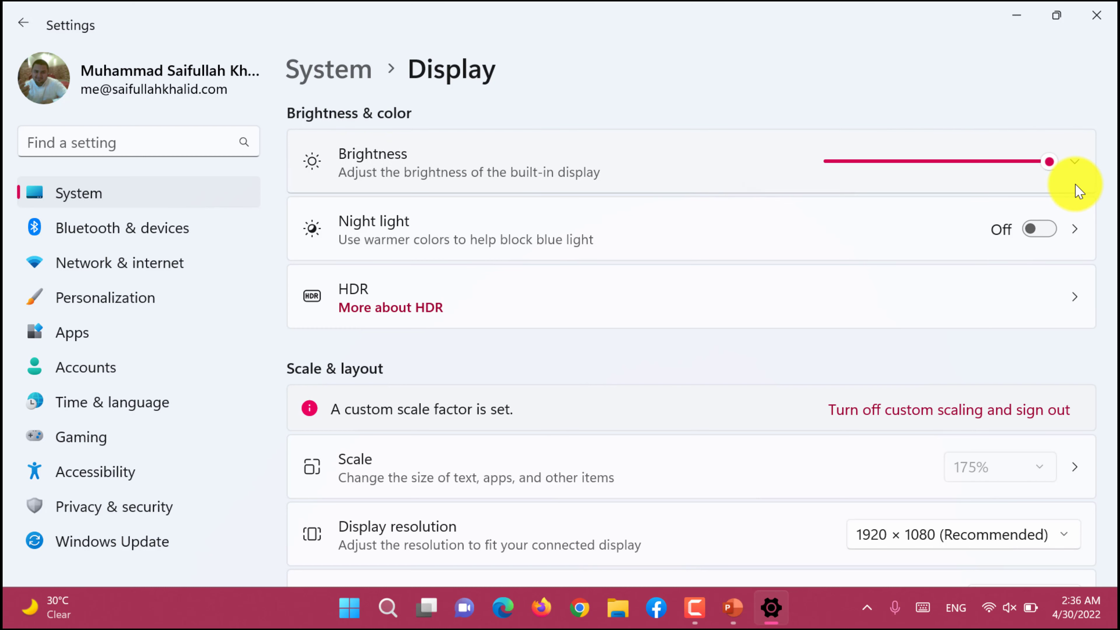
pyautogui.click(1074, 162)
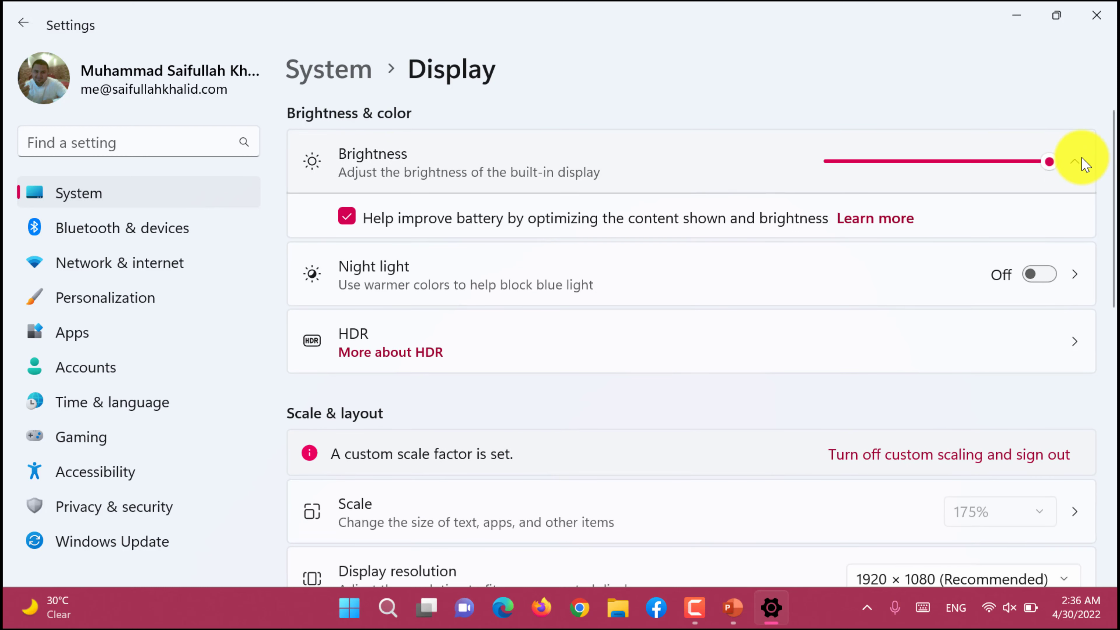
pyautogui.click(1075, 162)
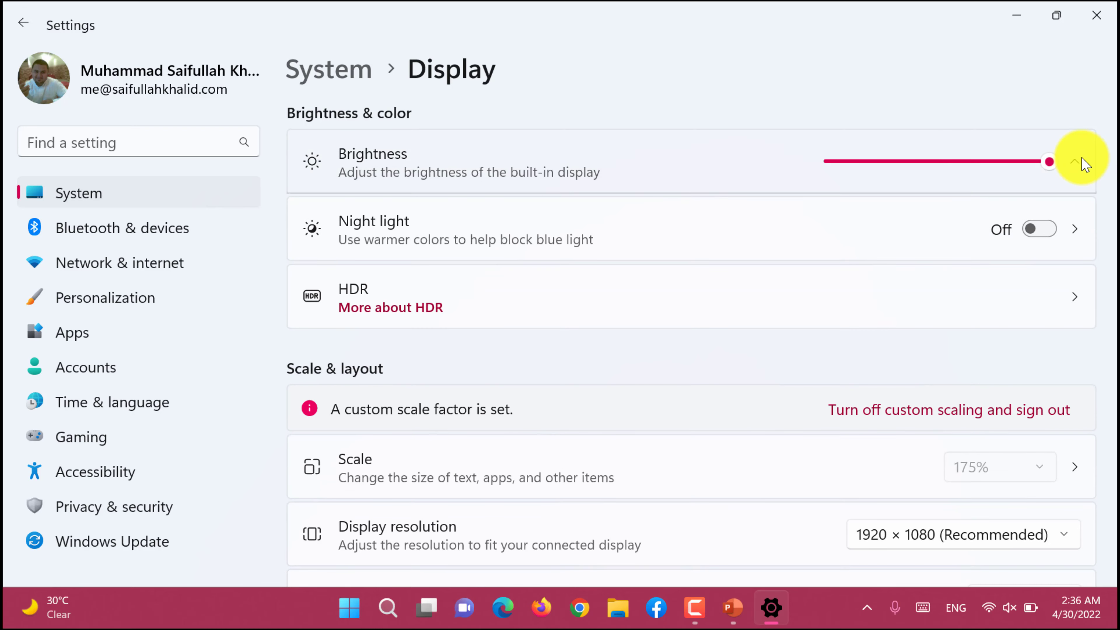
pyautogui.click(1075, 162)
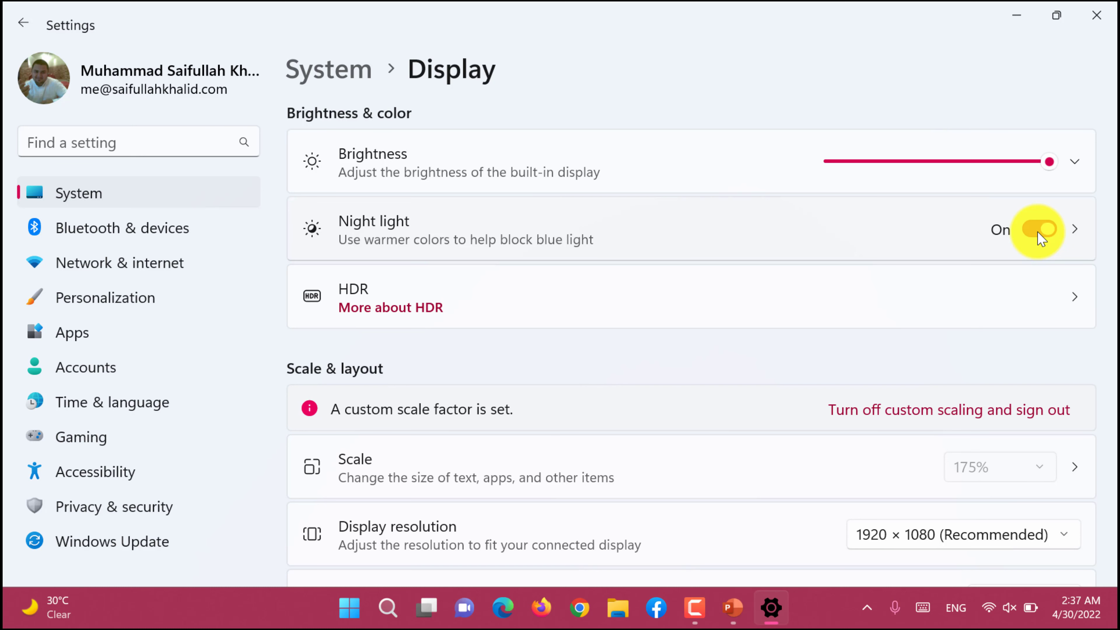
# Step: Open the night light settings, try the strength control and turn on the night light schedule
pyautogui.click(1079, 230)
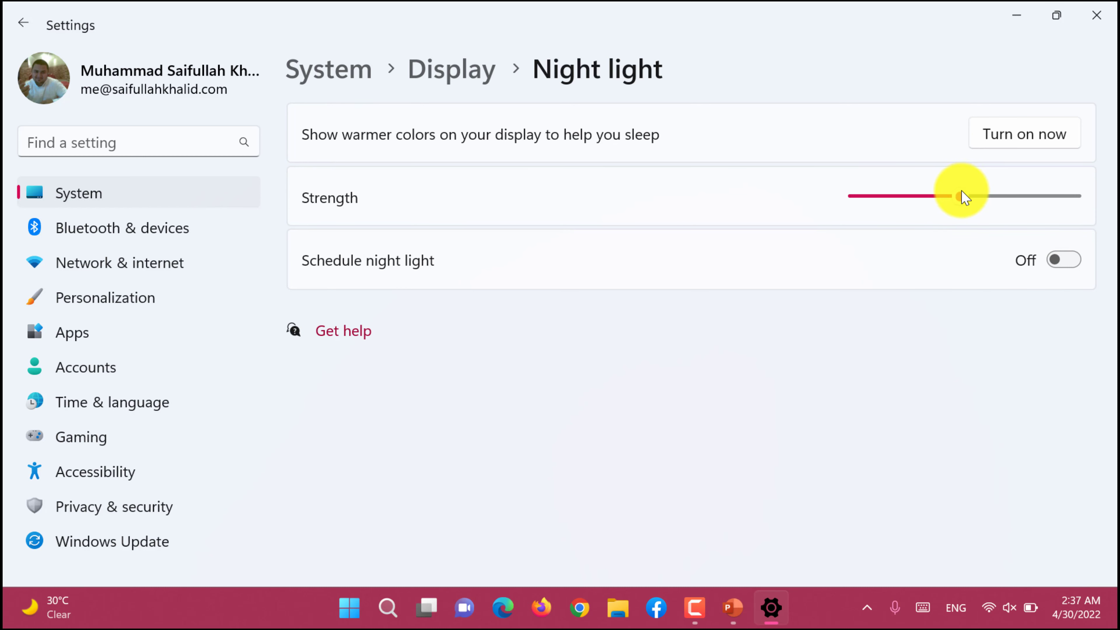
pyautogui.moveTo(965, 202)
pyautogui.mouseDown()
pyautogui.moveTo(905, 205)
pyautogui.moveTo(982, 182)
pyautogui.moveTo(1031, 188)
pyautogui.moveTo(966, 208)
pyautogui.mouseUp()
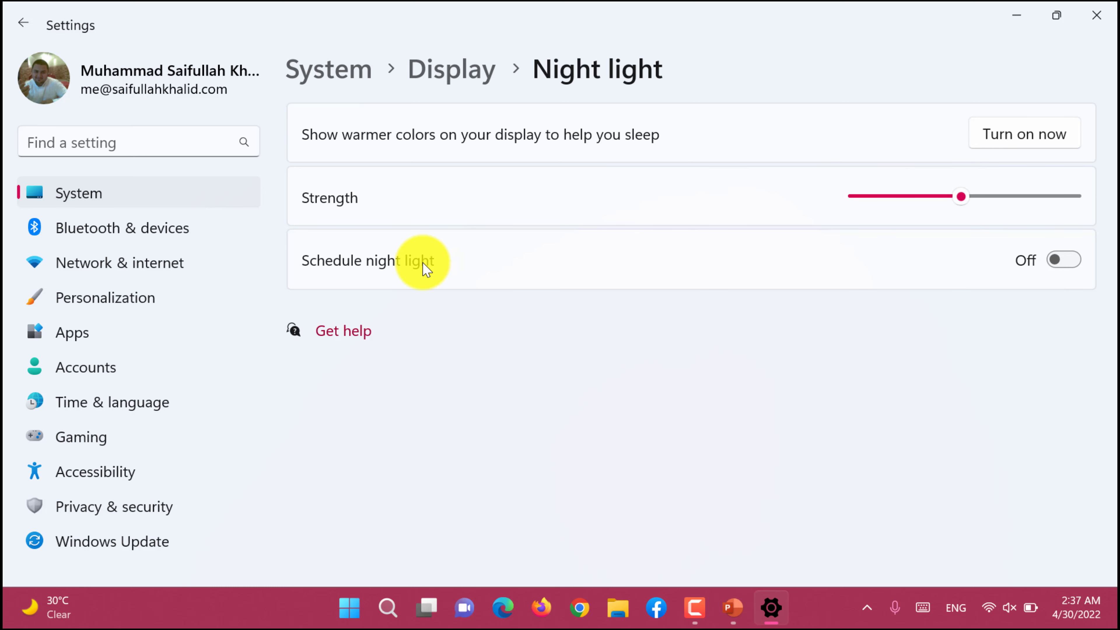
pyautogui.click(1063, 261)
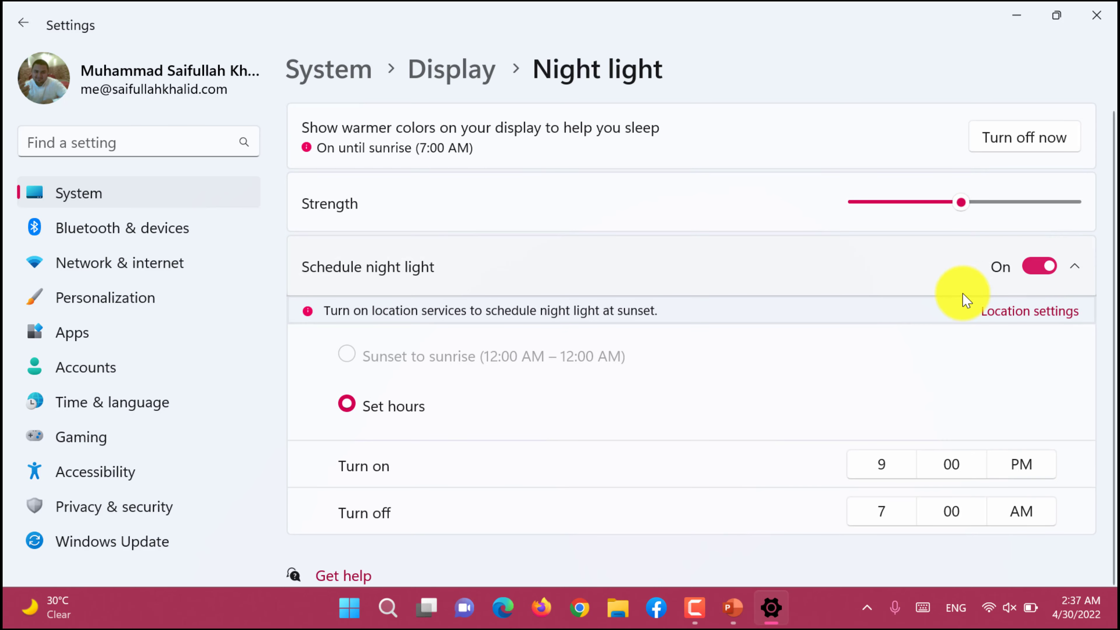
# Step: View the location services settings linked from the night light schedule and return to the System page
pyautogui.scroll(-1, 435, 404)
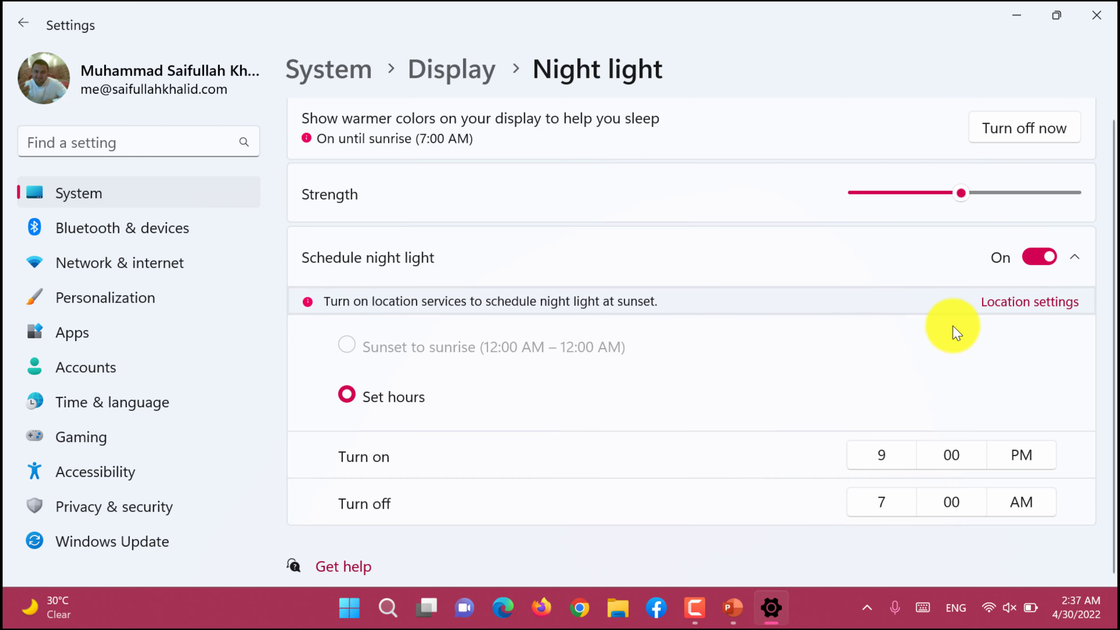
pyautogui.click(1054, 314)
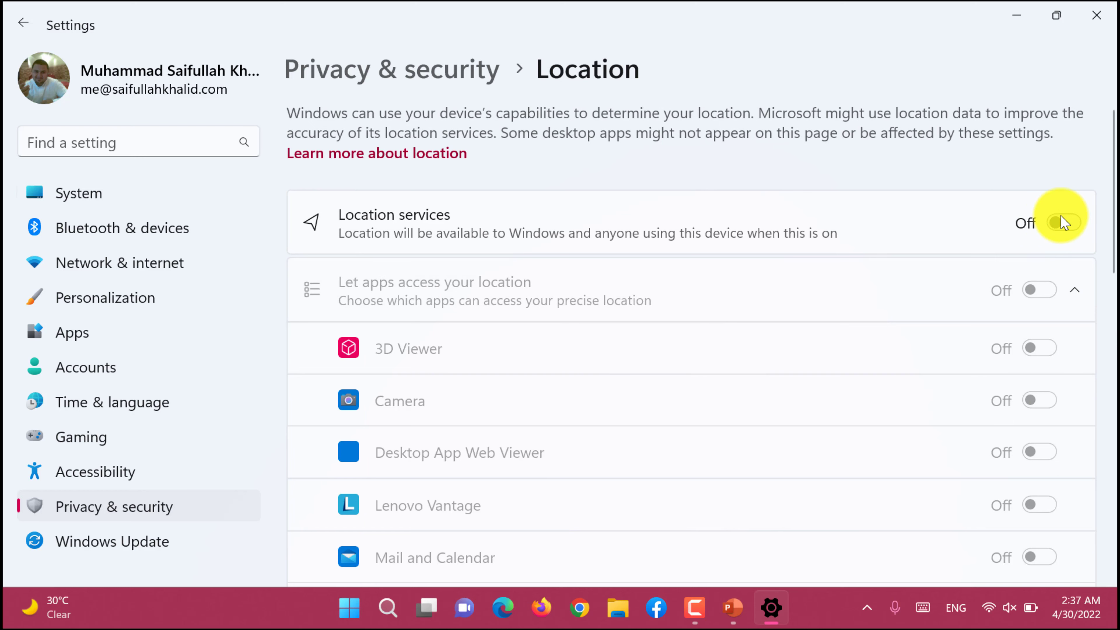
pyautogui.click(117, 197)
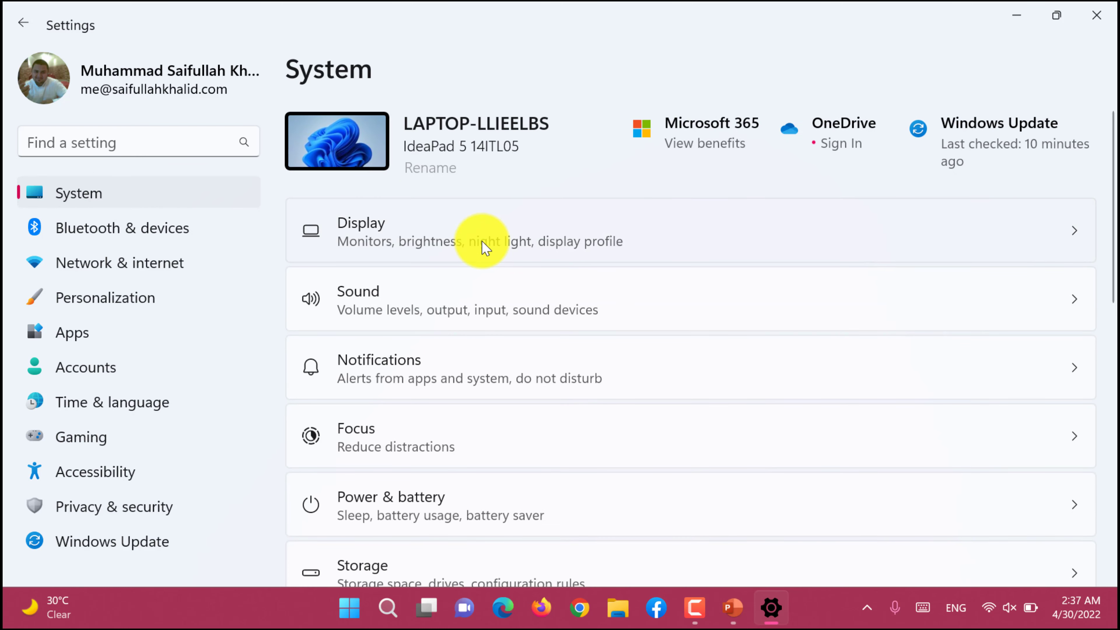
# Step: Open the HDR page of the Display settings and examine the display capabilities and HDR video streaming options
pyautogui.click(484, 247)
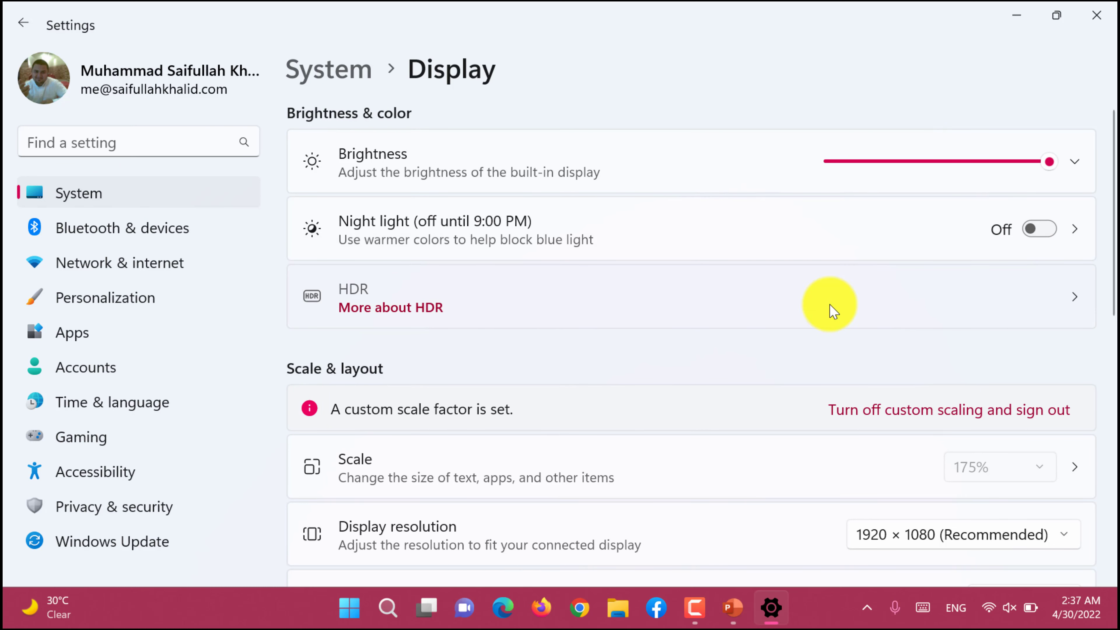
pyautogui.click(895, 307)
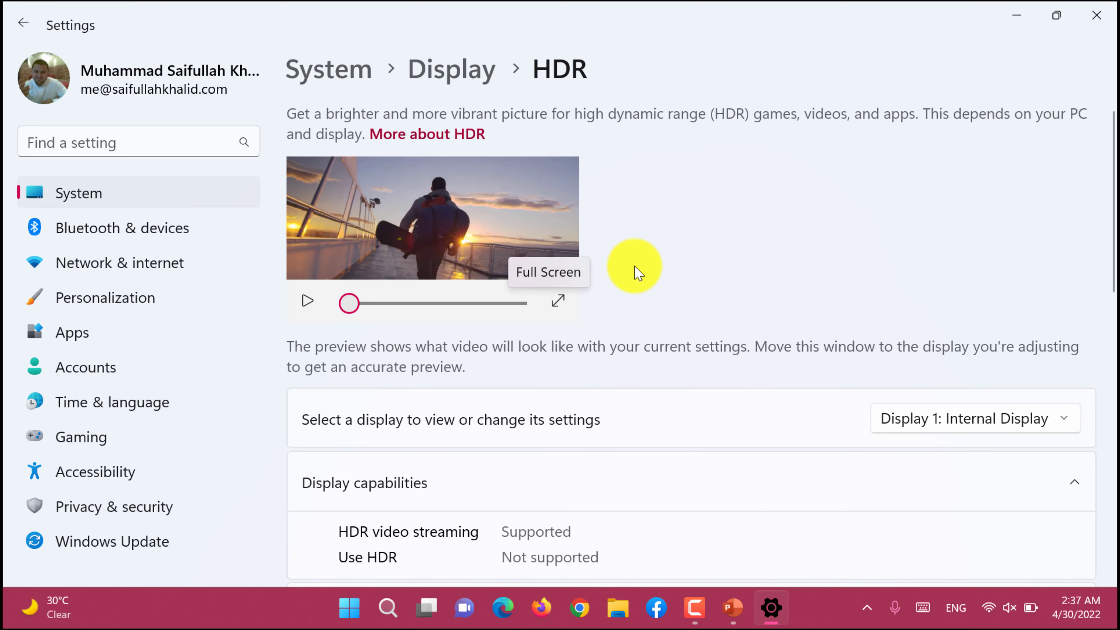
pyautogui.scroll(-1, 681, 282)
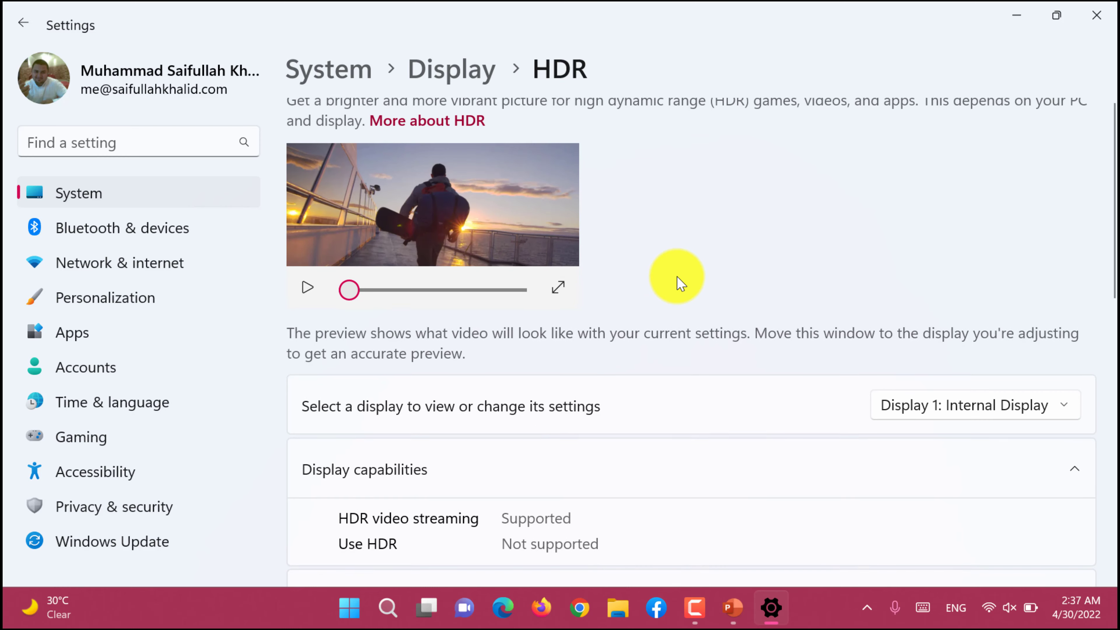
pyautogui.scroll(-5, 681, 282)
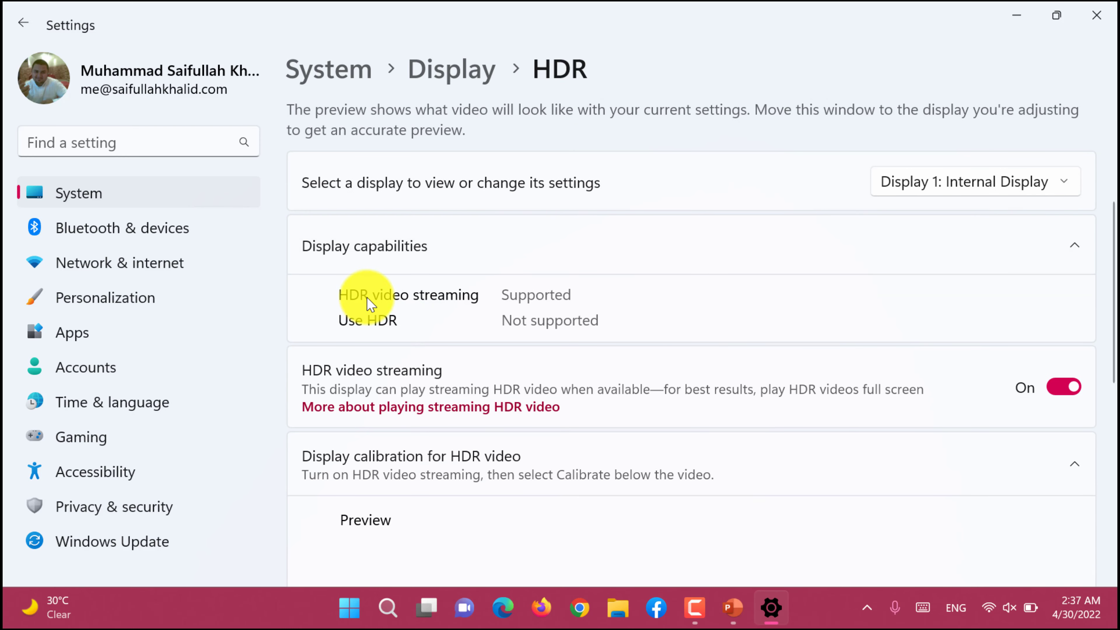
# Step: Examine the HDR page's preview and display capabilities, and check which displays can be selected for the HDR settings
pyautogui.scroll(6, 366, 298)
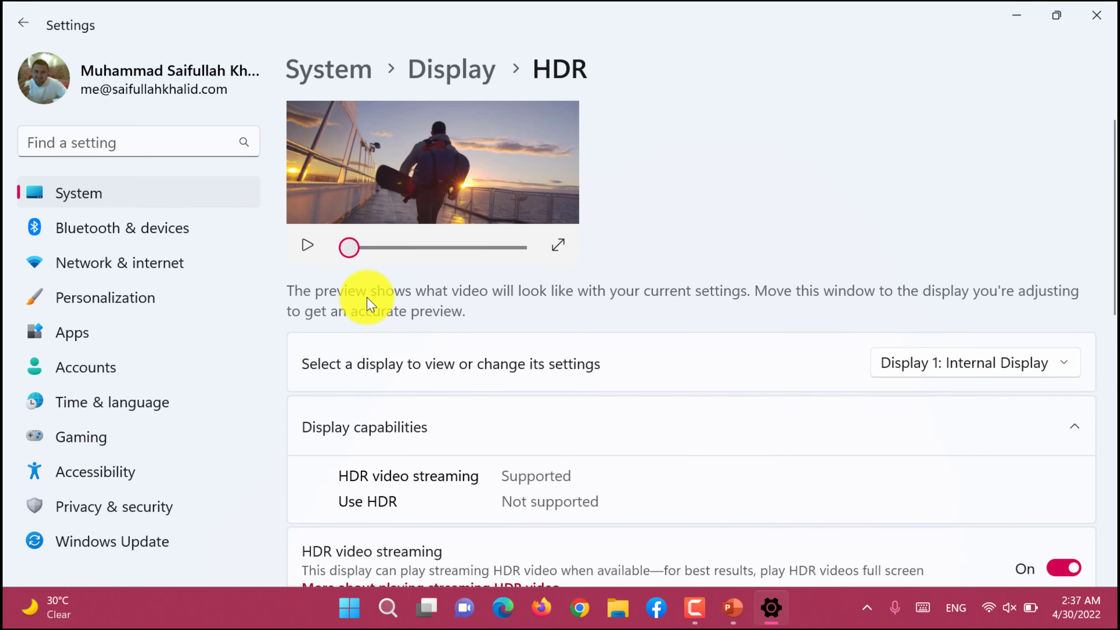
pyautogui.scroll(-4, 366, 298)
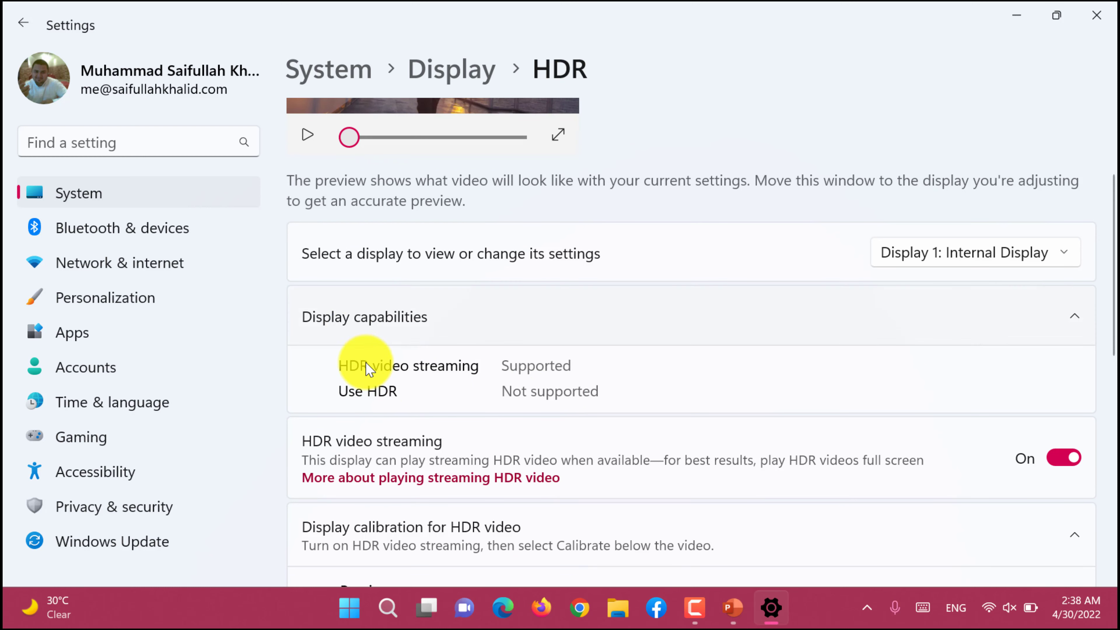
pyautogui.click(941, 253)
pyautogui.click(934, 251)
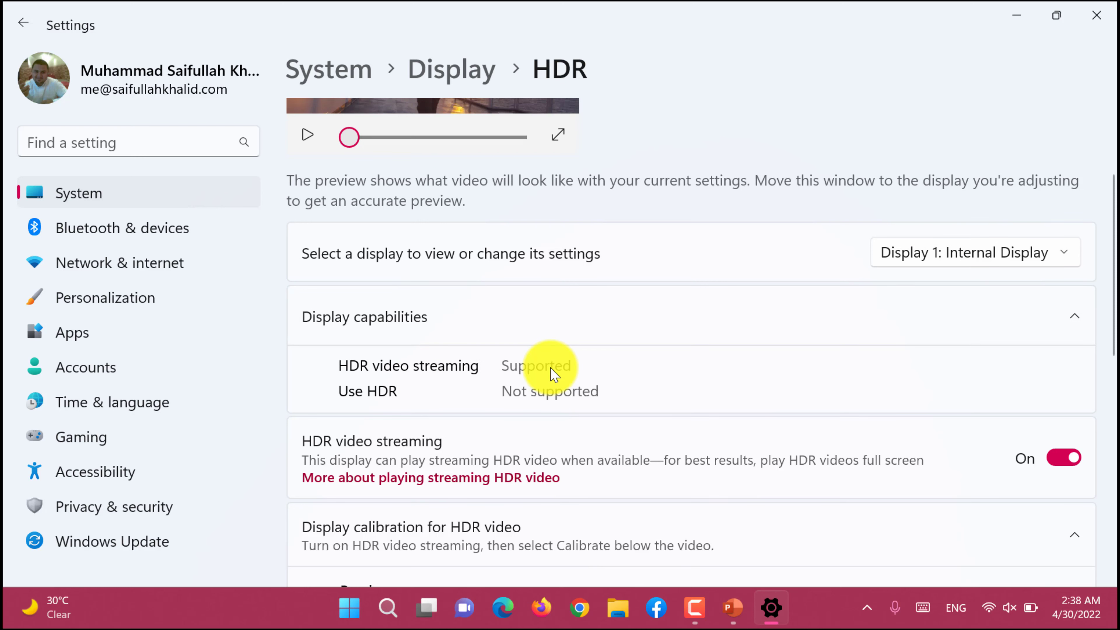
# Step: Try turning HDR video streaming off for the internal display, and turn it back on
pyautogui.scroll(-3, 554, 375)
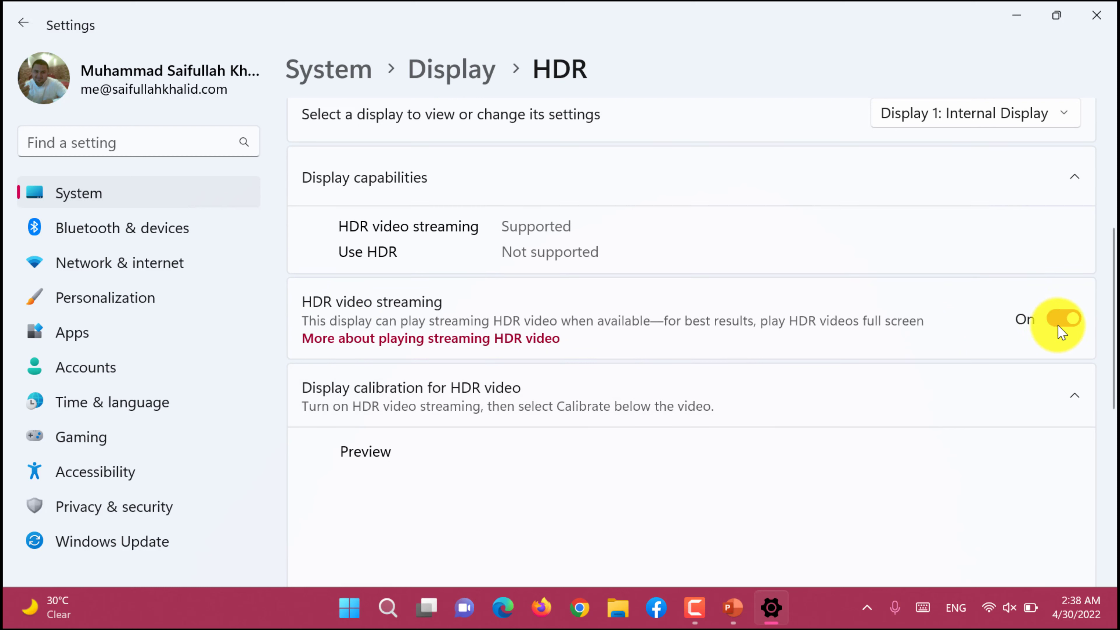
pyautogui.click(1062, 331)
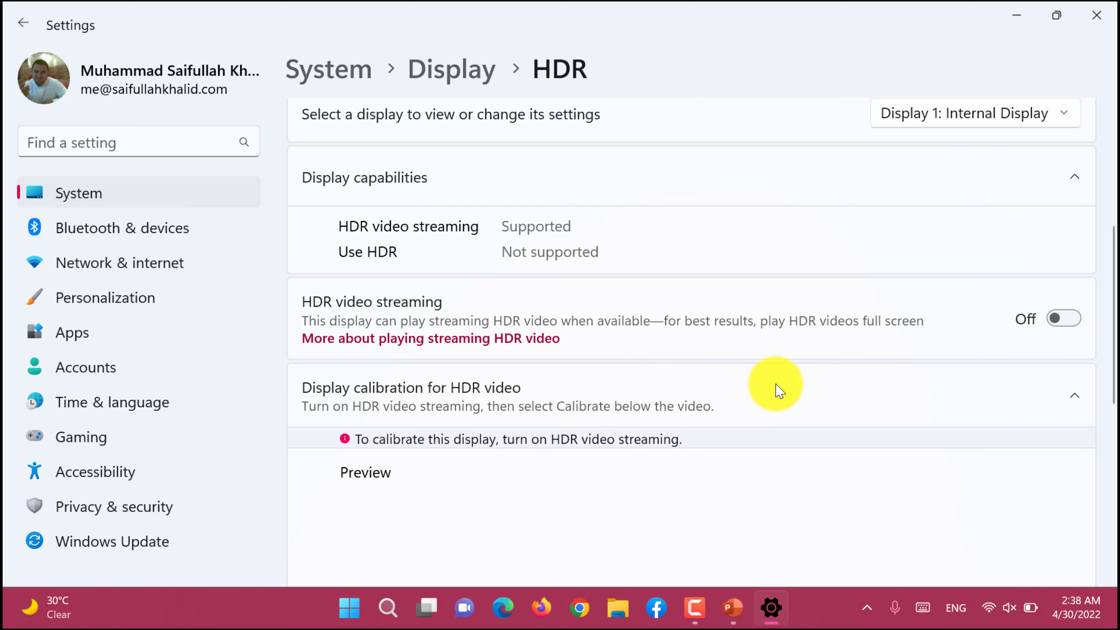
pyautogui.click(1063, 319)
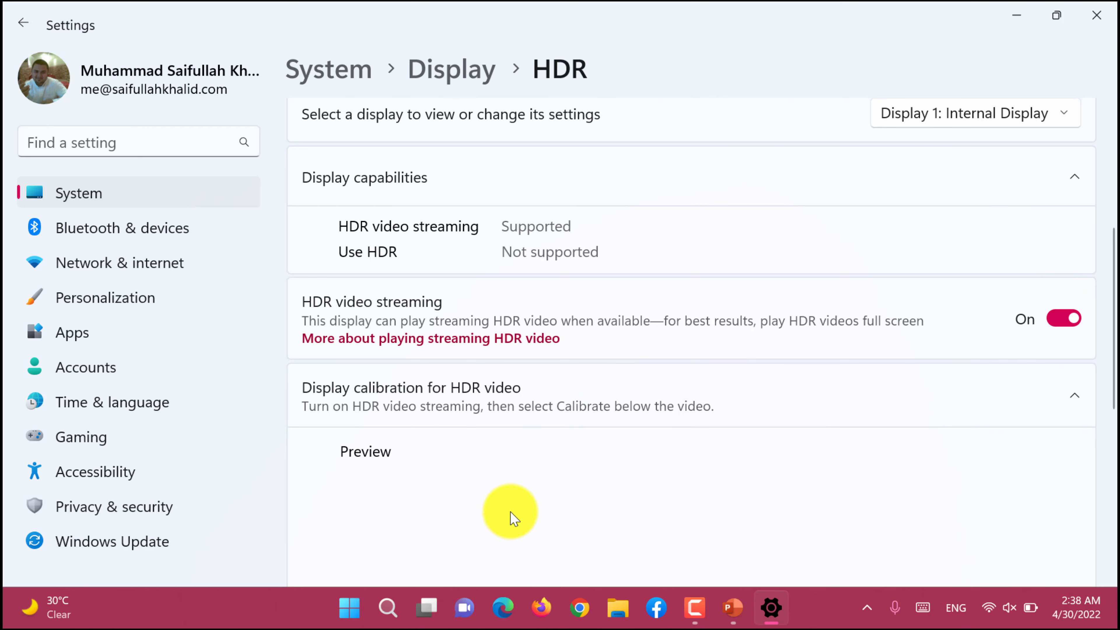
# Step: Play the HDR preview video full screen, trying Stream HDR video off and on before leaving full screen
pyautogui.scroll(5, 371, 457)
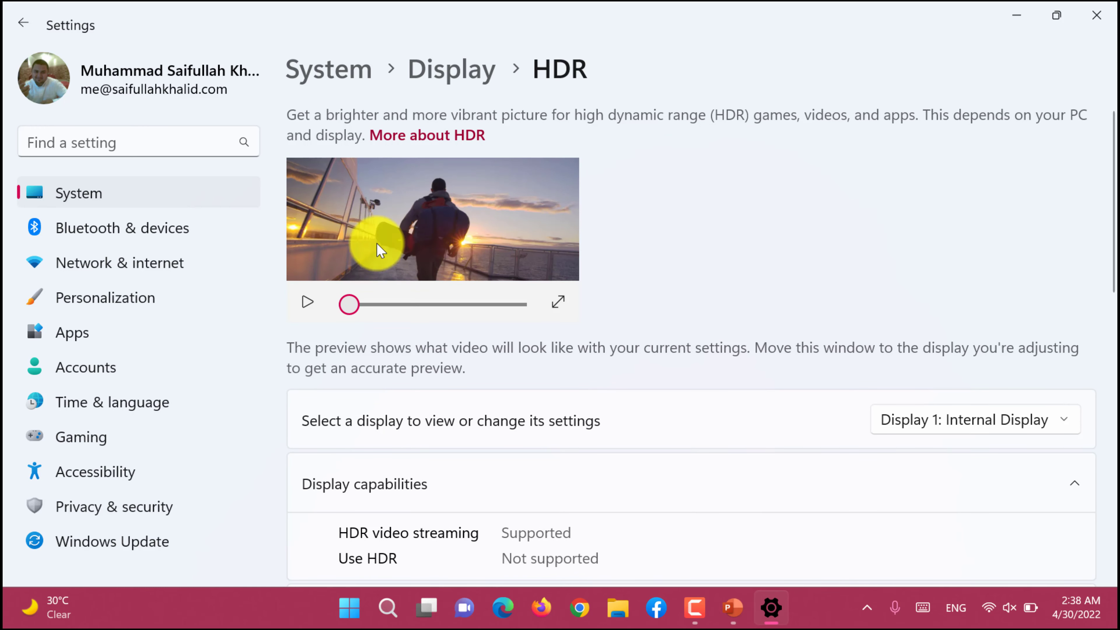
pyautogui.click(307, 303)
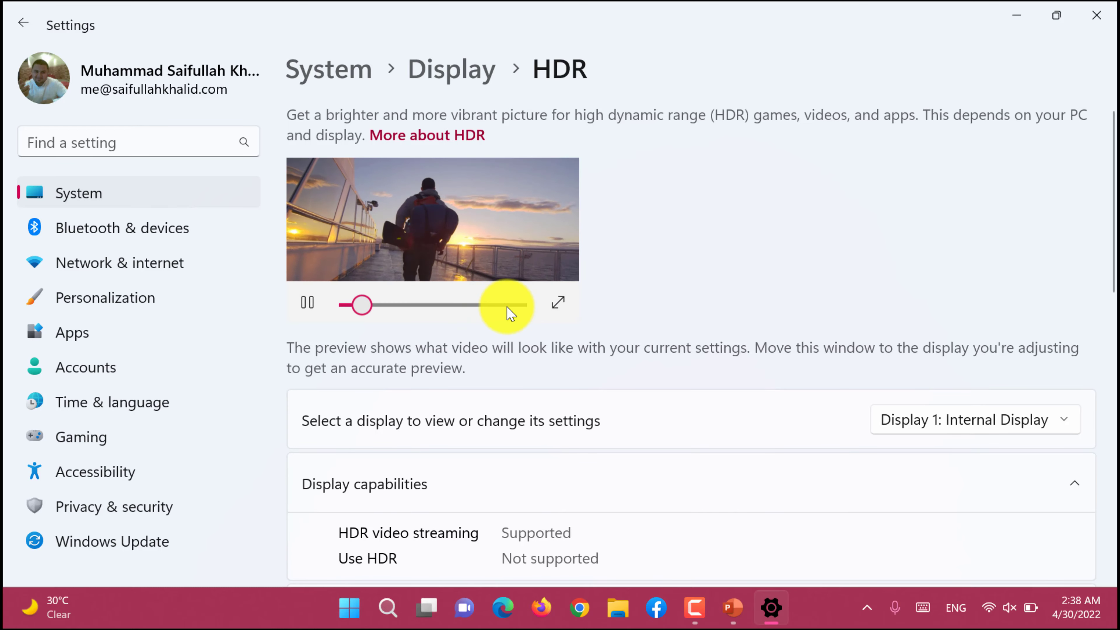
pyautogui.click(558, 305)
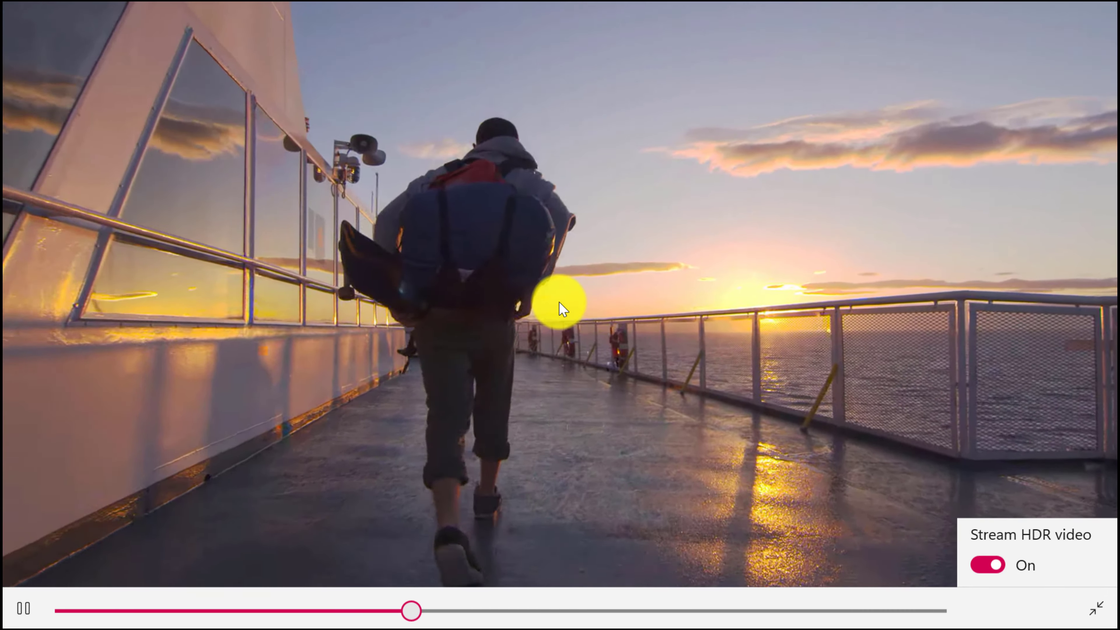
pyautogui.click(1003, 568)
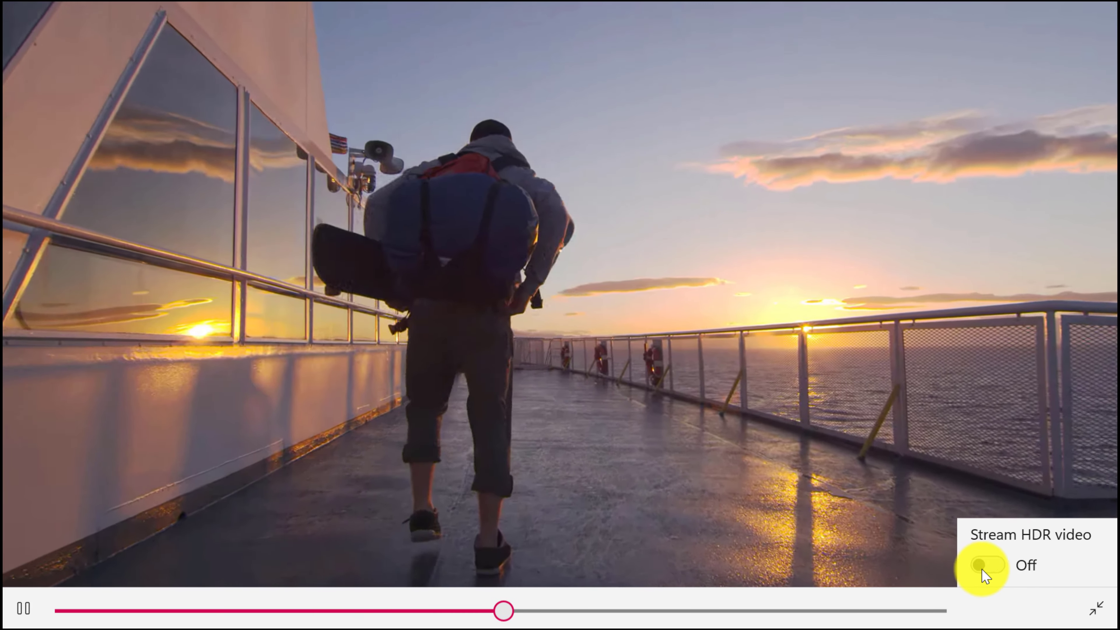
pyautogui.click(987, 567)
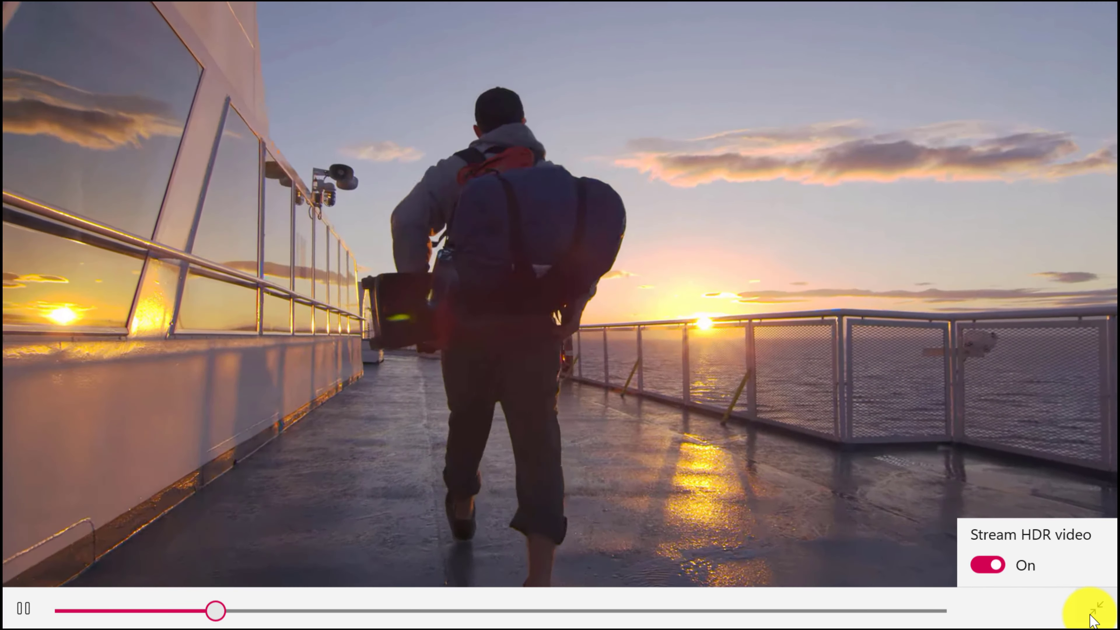
pyautogui.click(1096, 609)
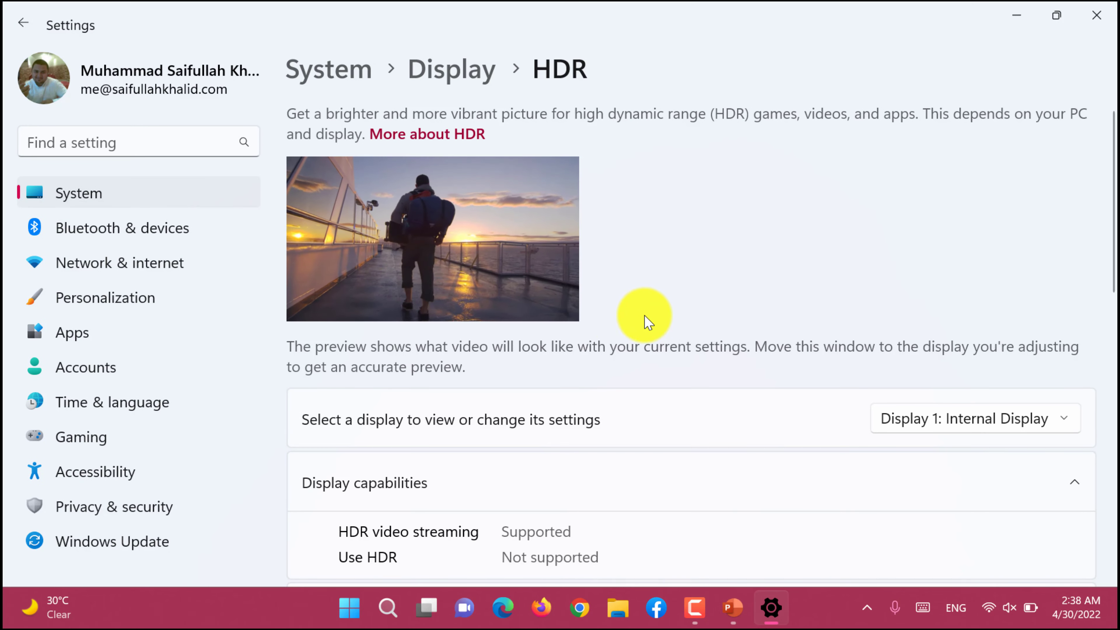
# Step: Leave the HDR page for the System Sound settings and view the options for where to play sound
pyautogui.scroll(-5, 481, 404)
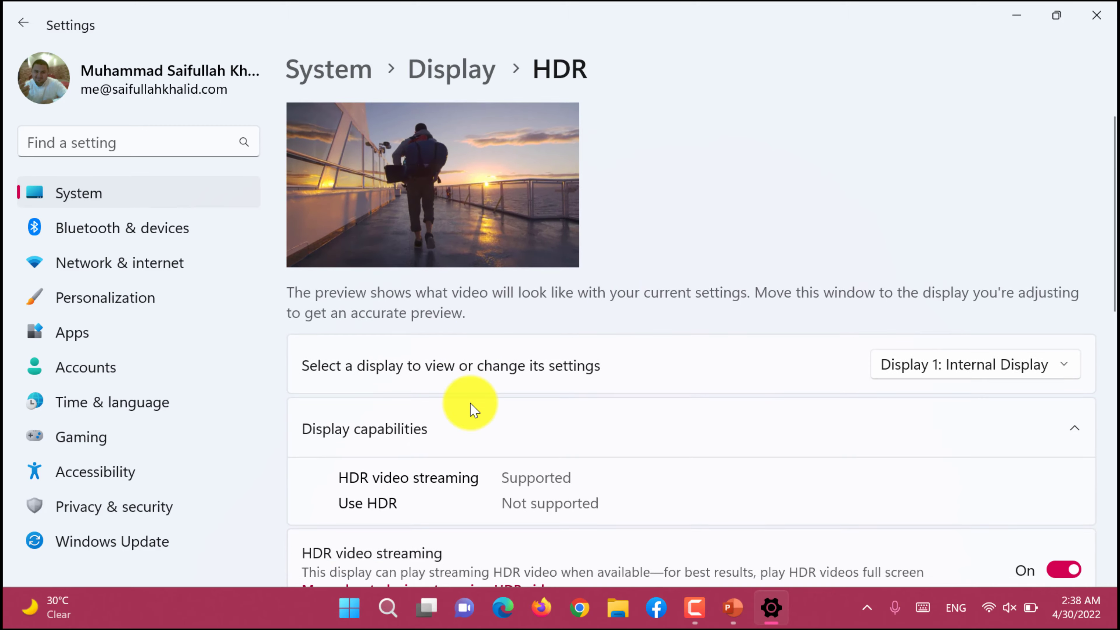
pyautogui.scroll(2, 472, 413)
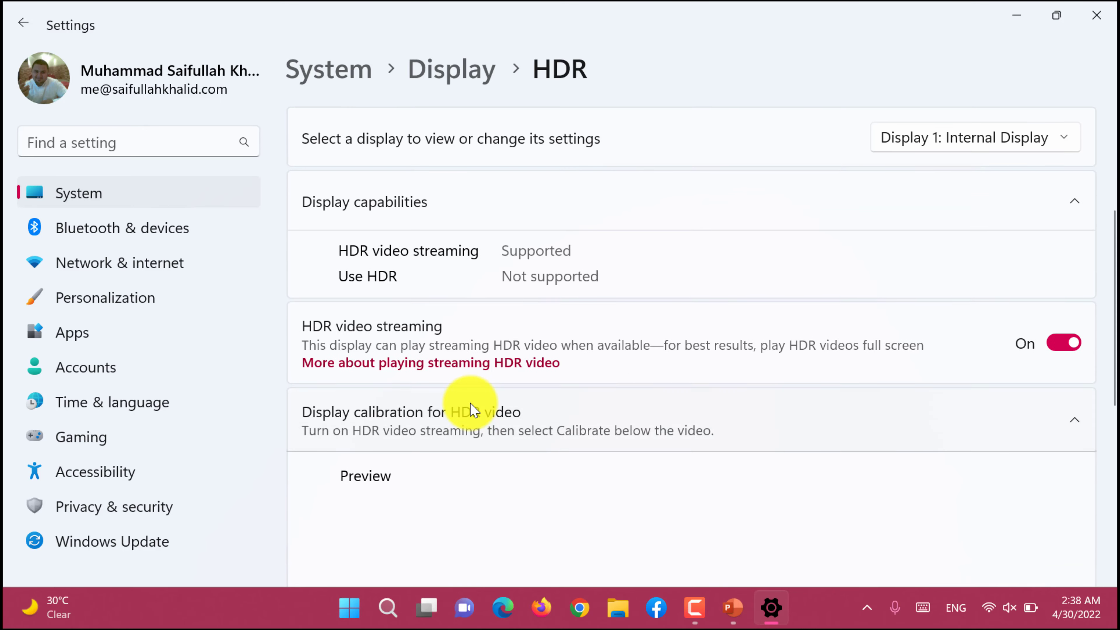
pyautogui.scroll(1, 567, 248)
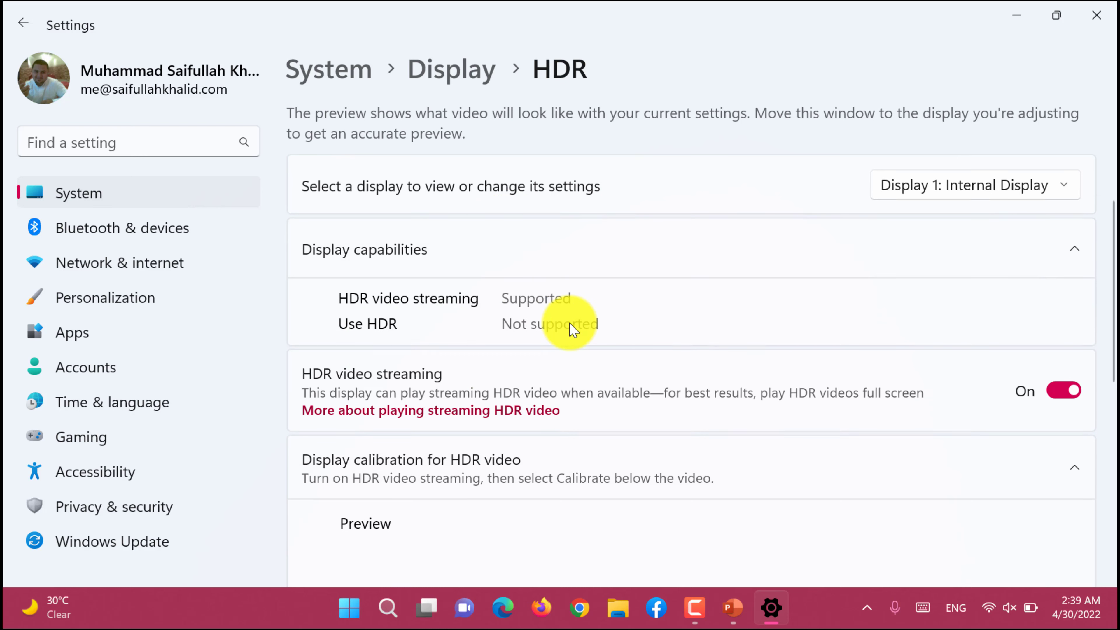
pyautogui.click(169, 198)
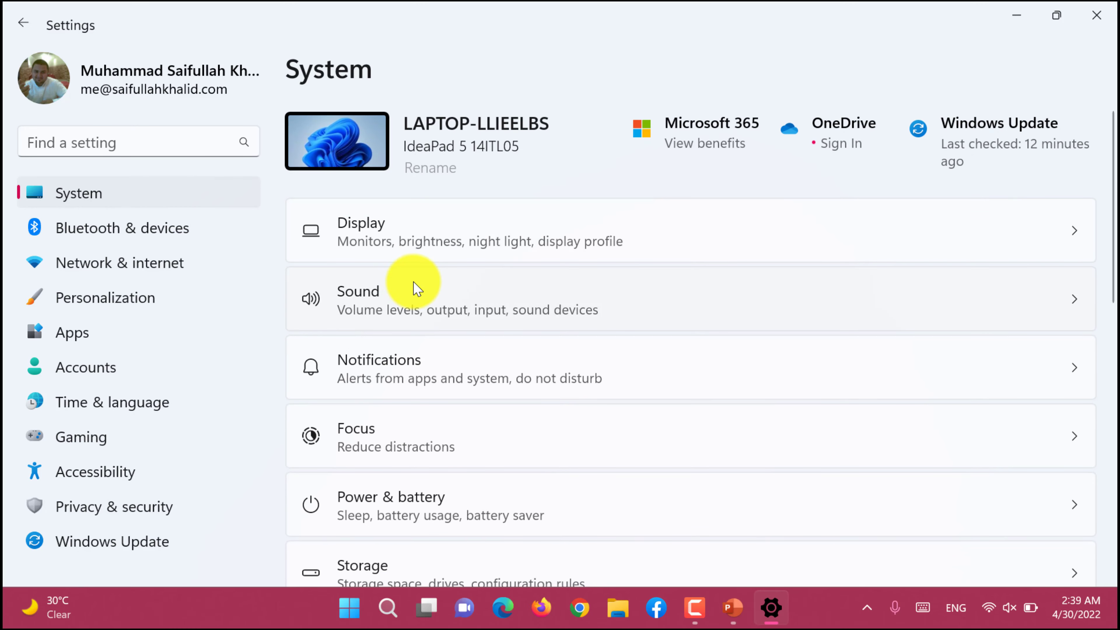
pyautogui.click(416, 289)
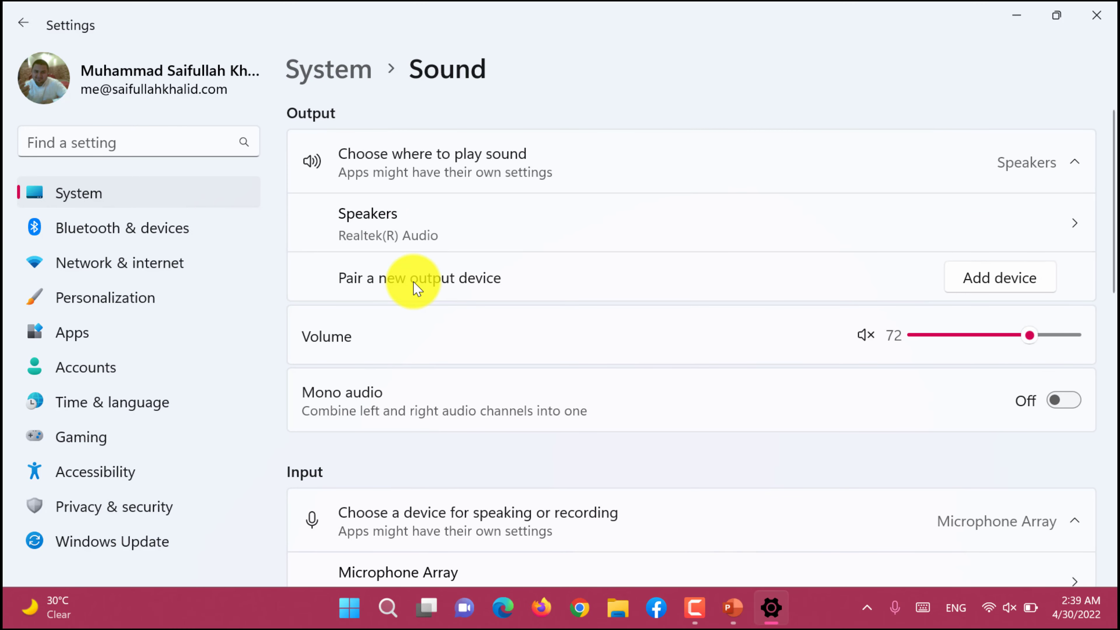
pyautogui.click(530, 155)
pyautogui.click(534, 156)
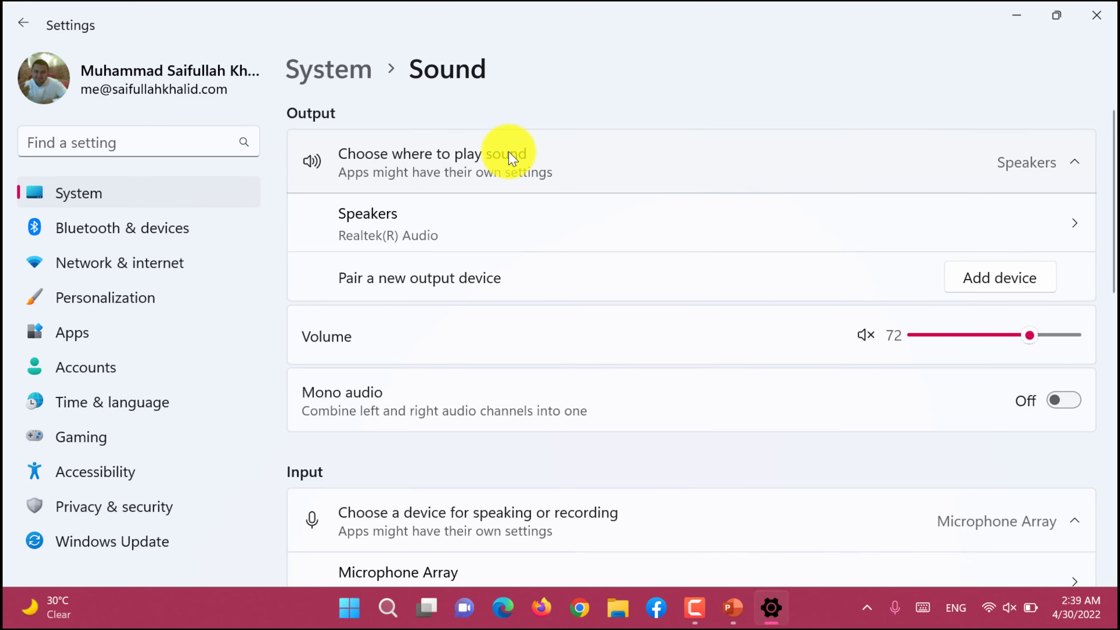
# Step: Open the properties of the Realtek speakers and view the available output formats without changing the format
pyautogui.click(386, 242)
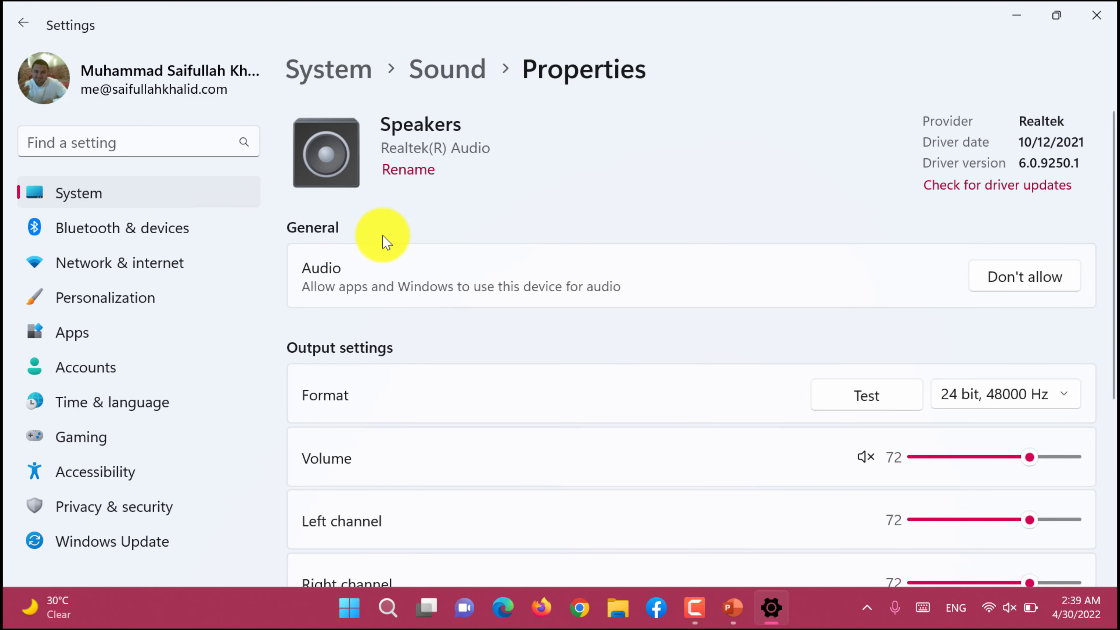
pyautogui.scroll(-4, 384, 236)
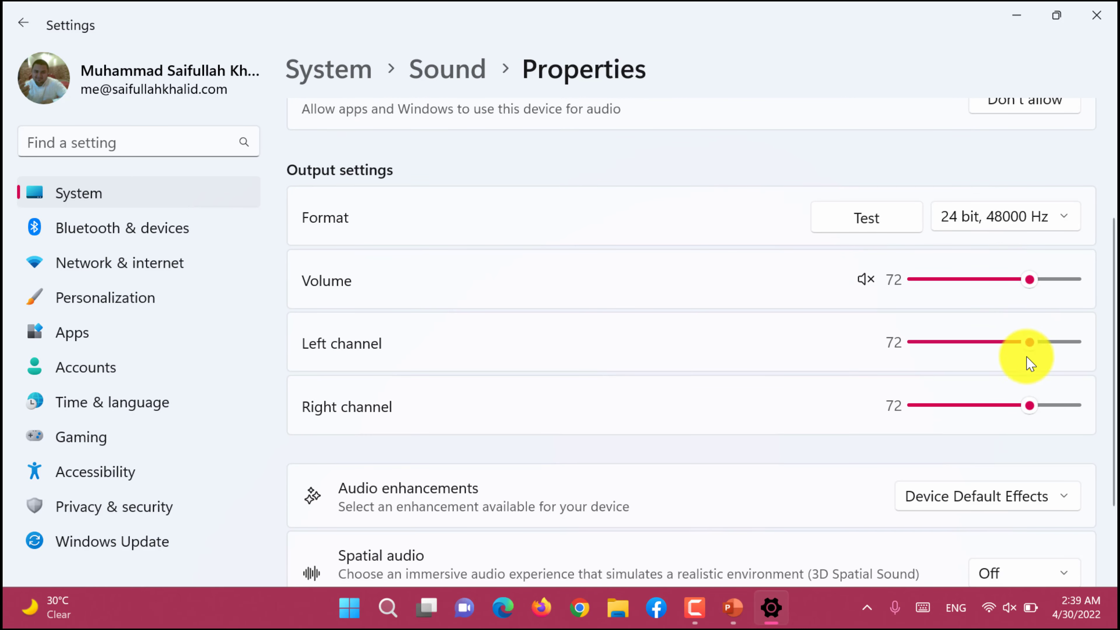
pyautogui.click(1022, 229)
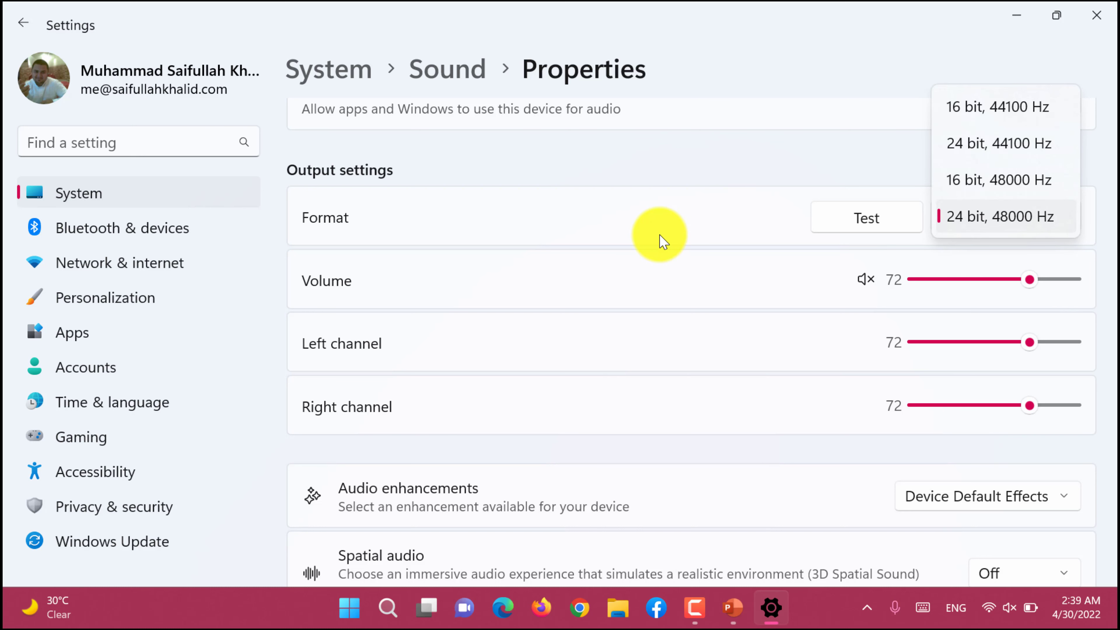
pyautogui.click(630, 369)
pyautogui.scroll(-3, 630, 369)
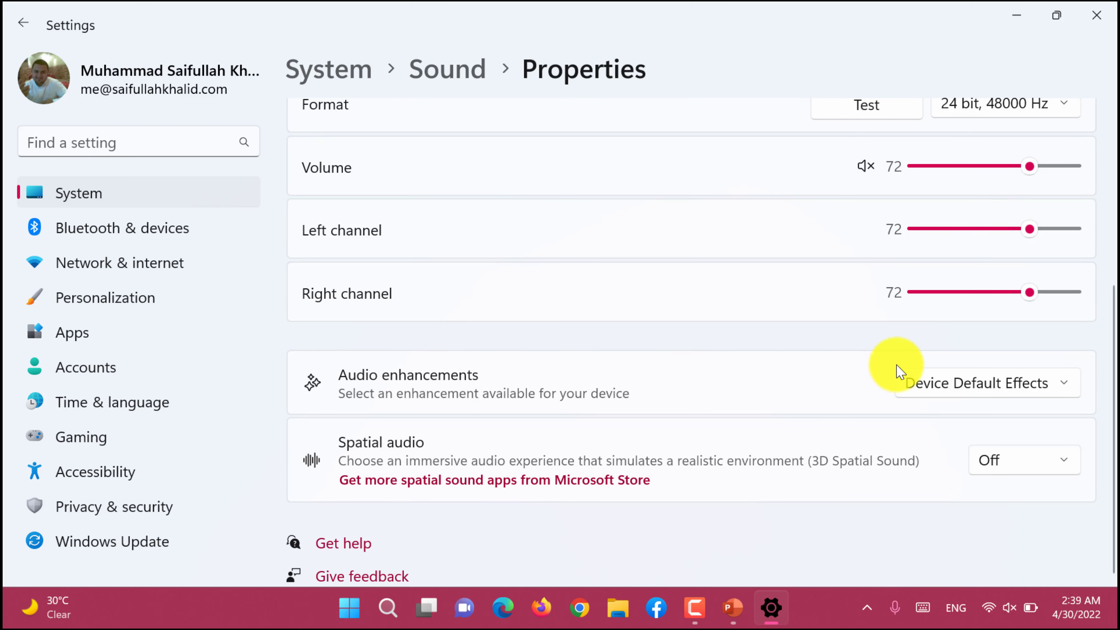
# Step: View the available audio enhancement and spatial audio options for the speakers without changing either setting
pyautogui.click(917, 382)
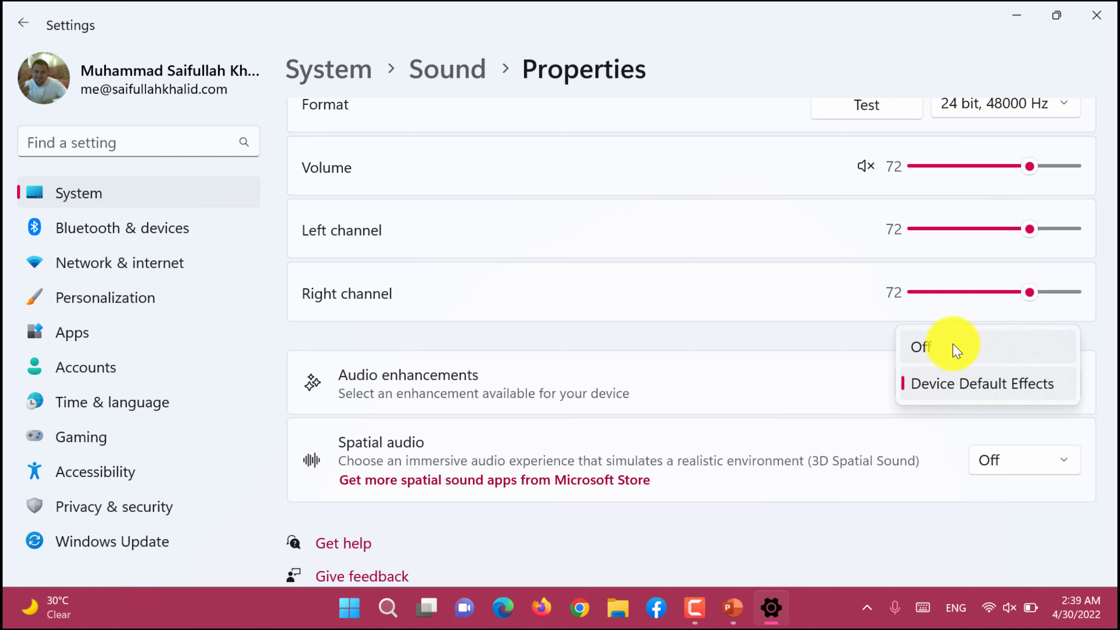
pyautogui.click(818, 344)
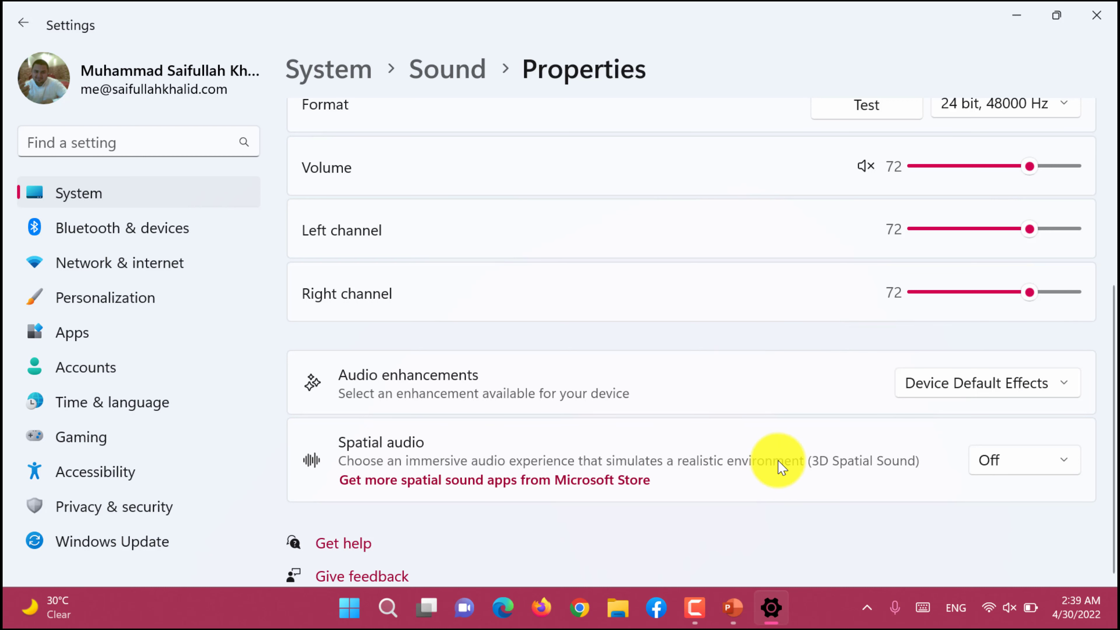
pyautogui.click(996, 464)
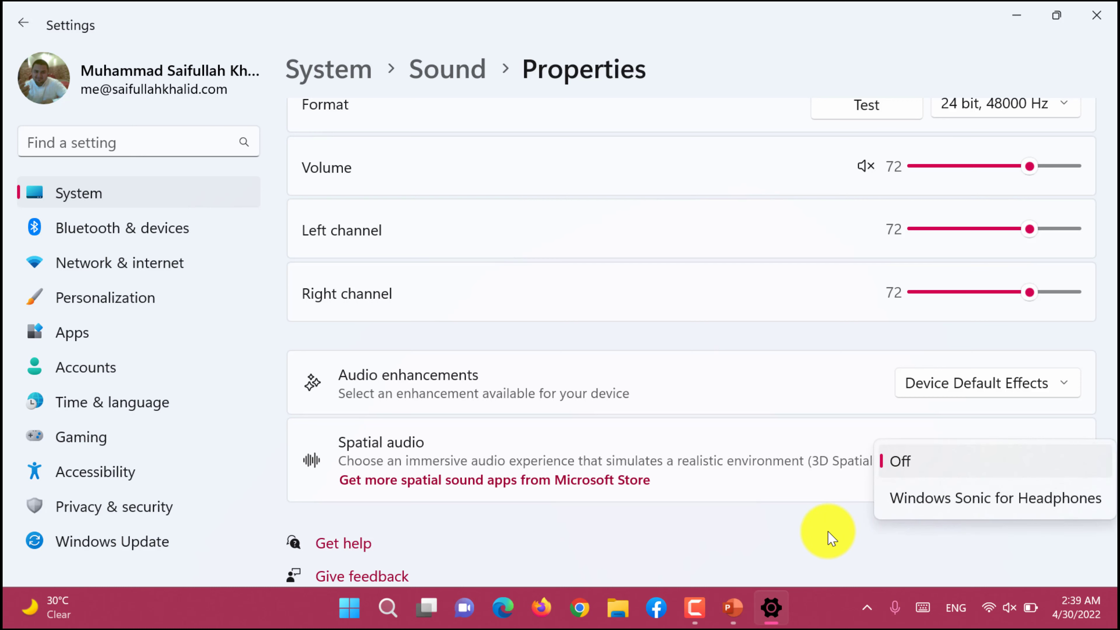
pyautogui.click(832, 539)
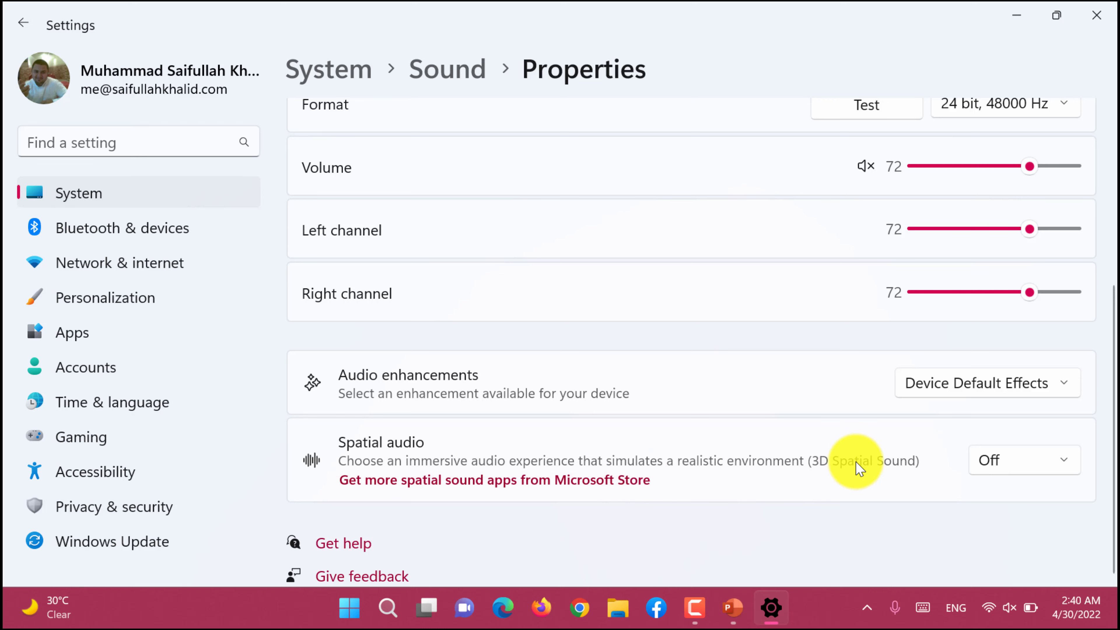
pyautogui.scroll(-1, 856, 462)
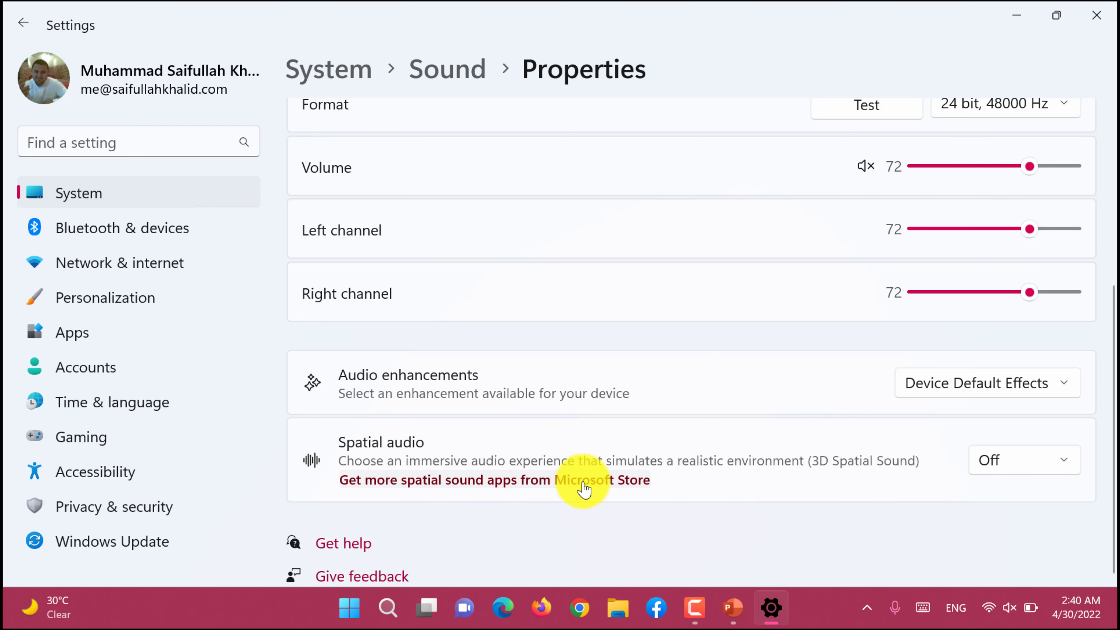
# Step: Return to the System page and briefly view the notification center with its calendar
pyautogui.click(142, 195)
pyautogui.scroll(-3, 437, 333)
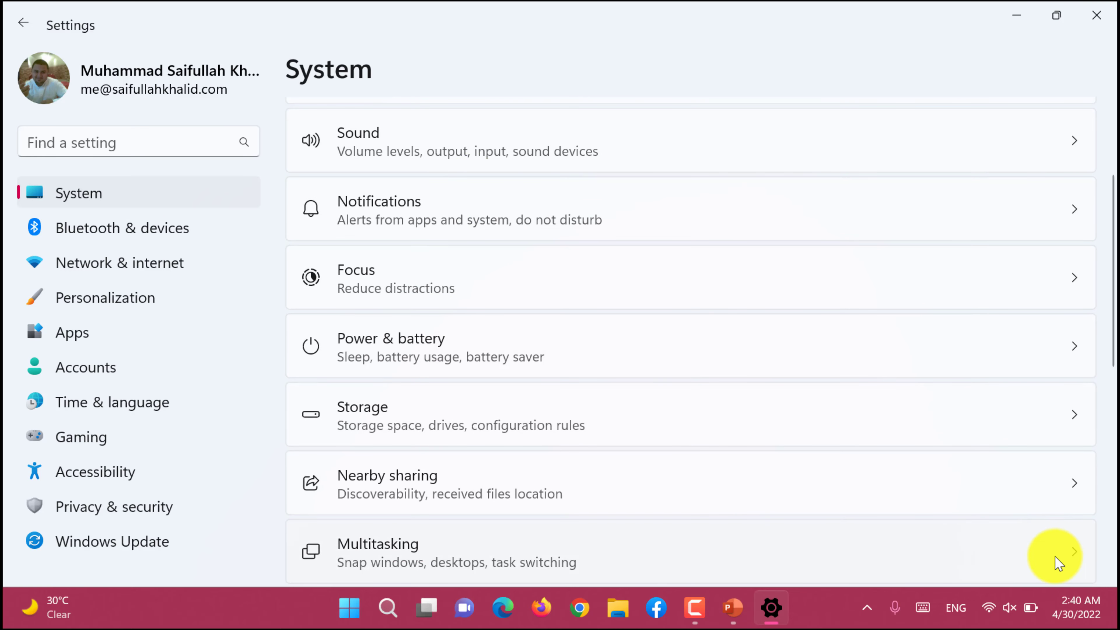
pyautogui.click(1065, 614)
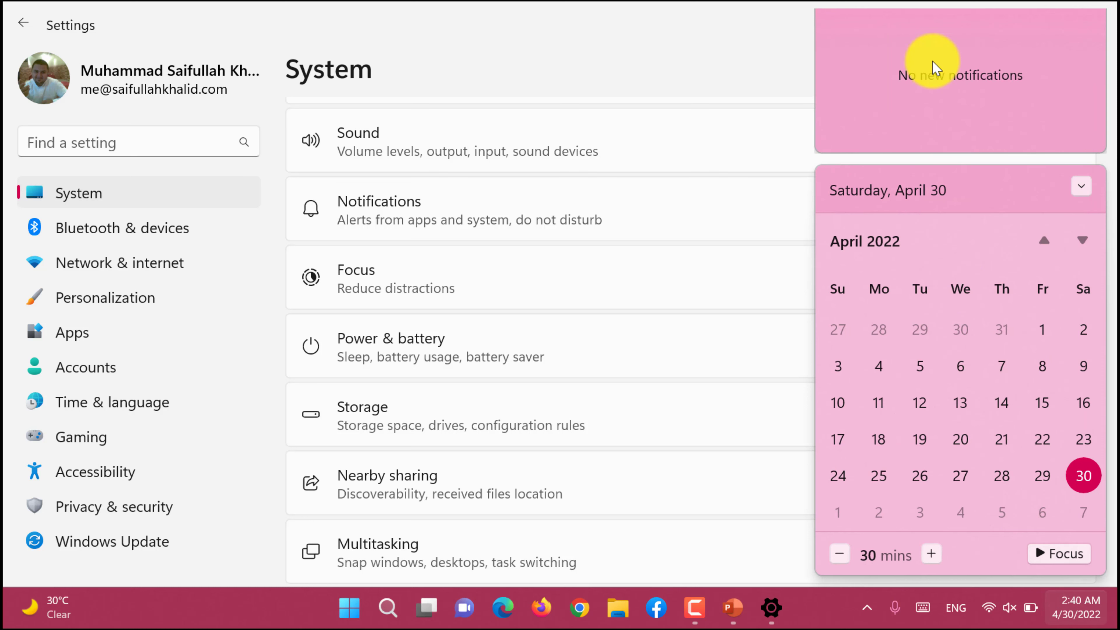
pyautogui.click(539, 79)
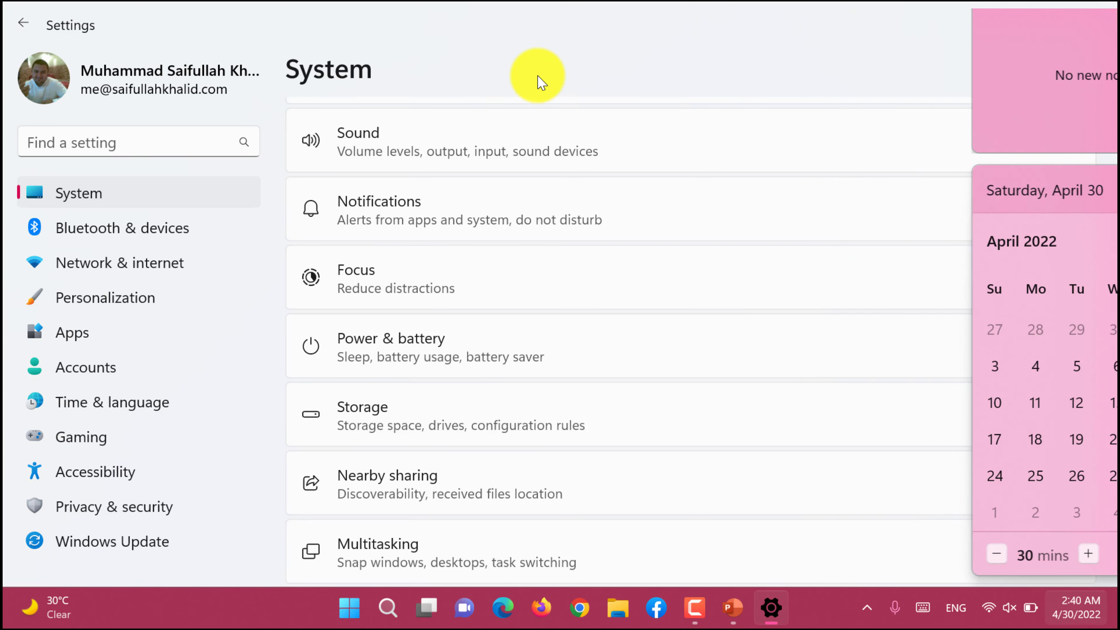
# Step: Open the System Notifications settings and try Do not disturb, turning it on and off again
pyautogui.click(408, 217)
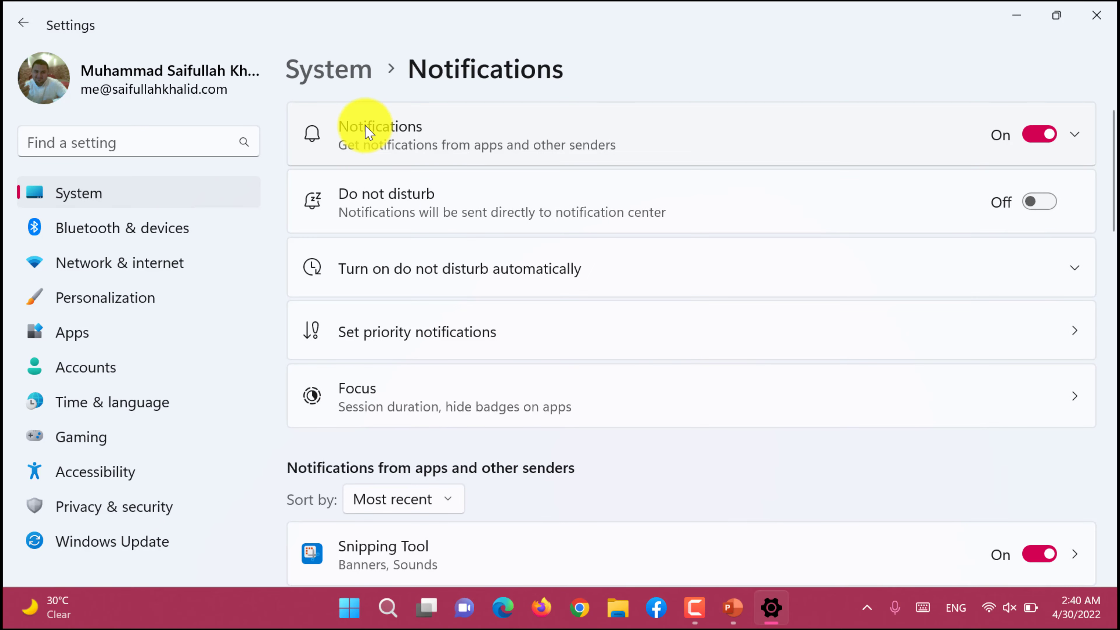
pyautogui.click(1039, 202)
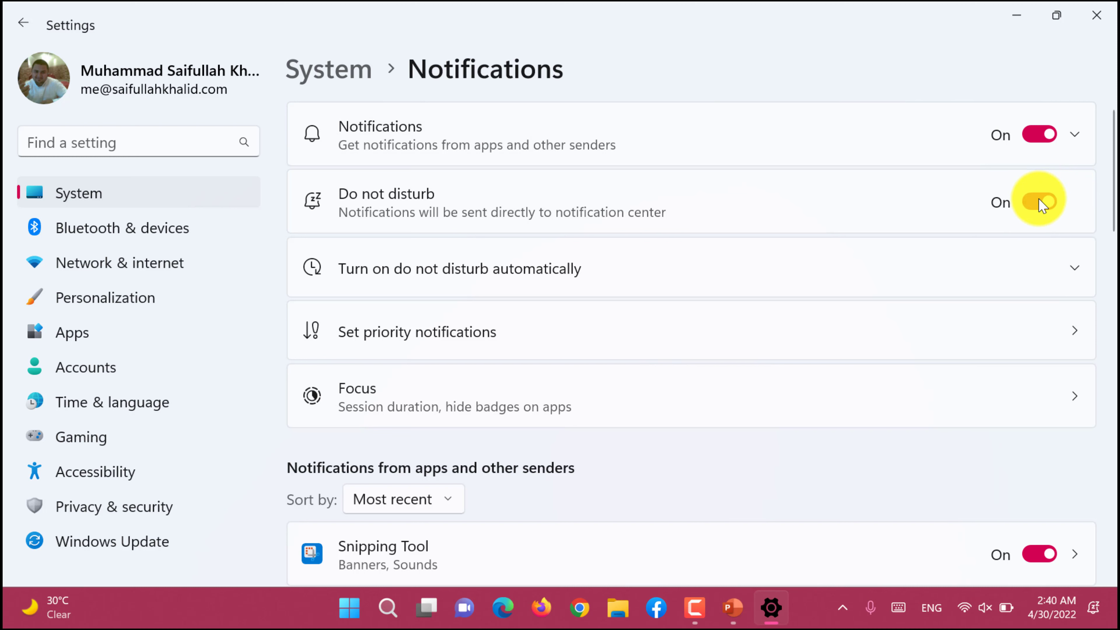
pyautogui.click(1042, 205)
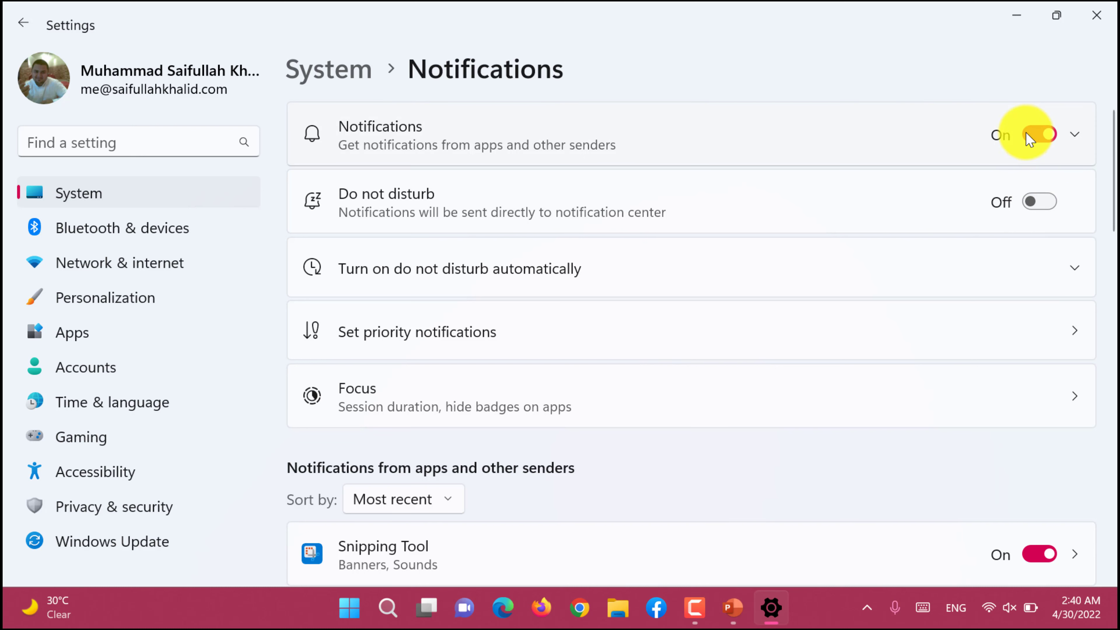
# Step: Turn off notifications from apps and other senders, and expand the notification options for sounds and the lock screen
pyautogui.click(1037, 135)
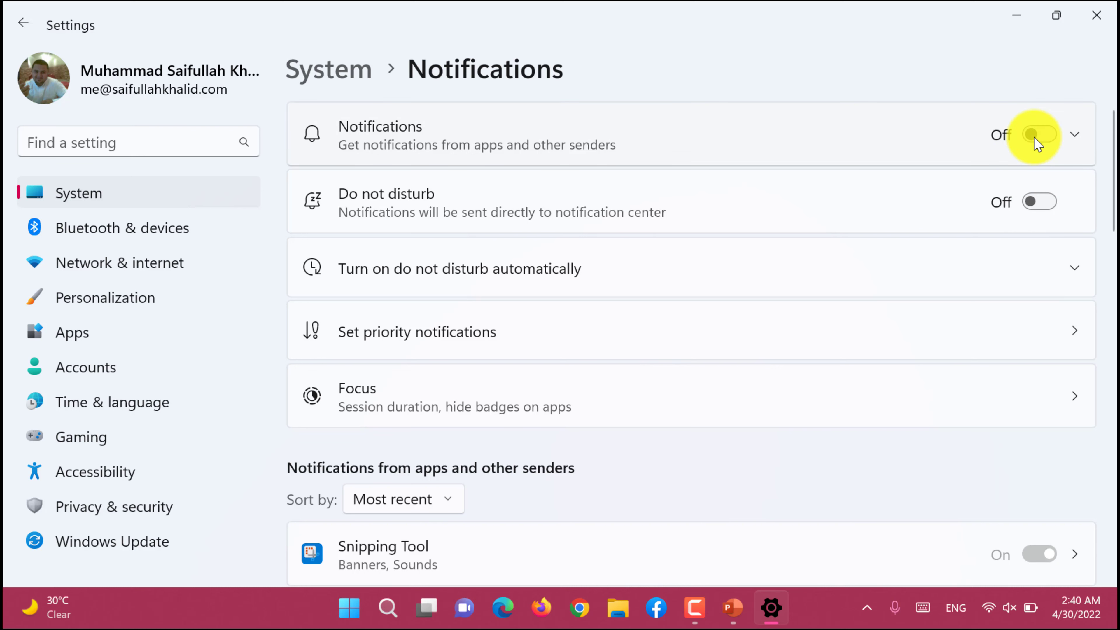
pyautogui.click(1075, 135)
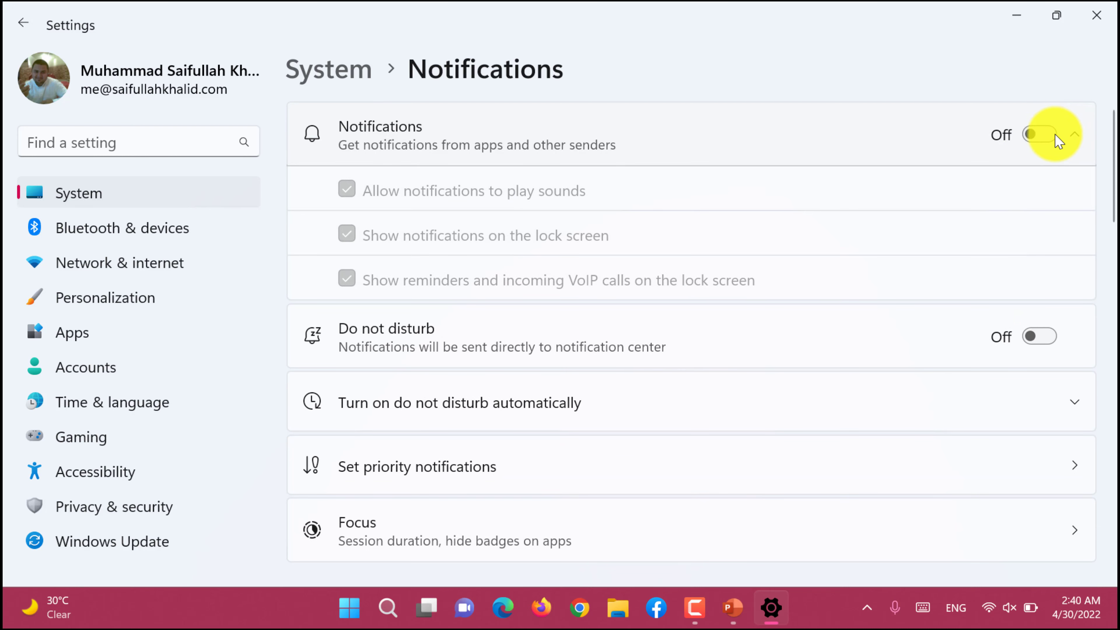
# Step: Turn notifications from apps and other senders back on
pyautogui.click(1049, 137)
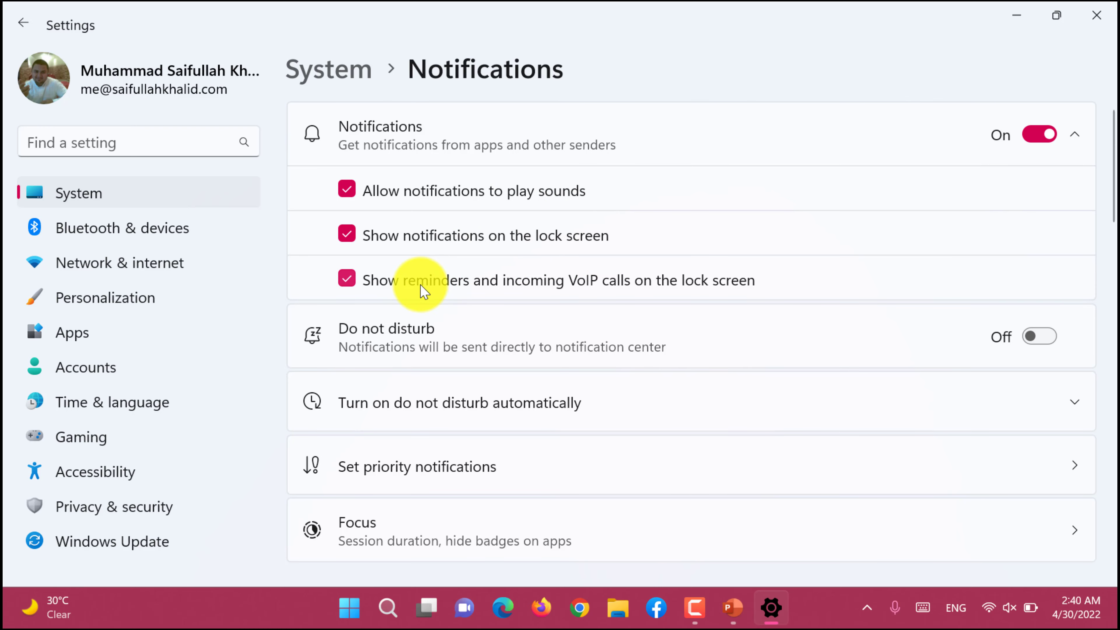
pyautogui.press('super+l')
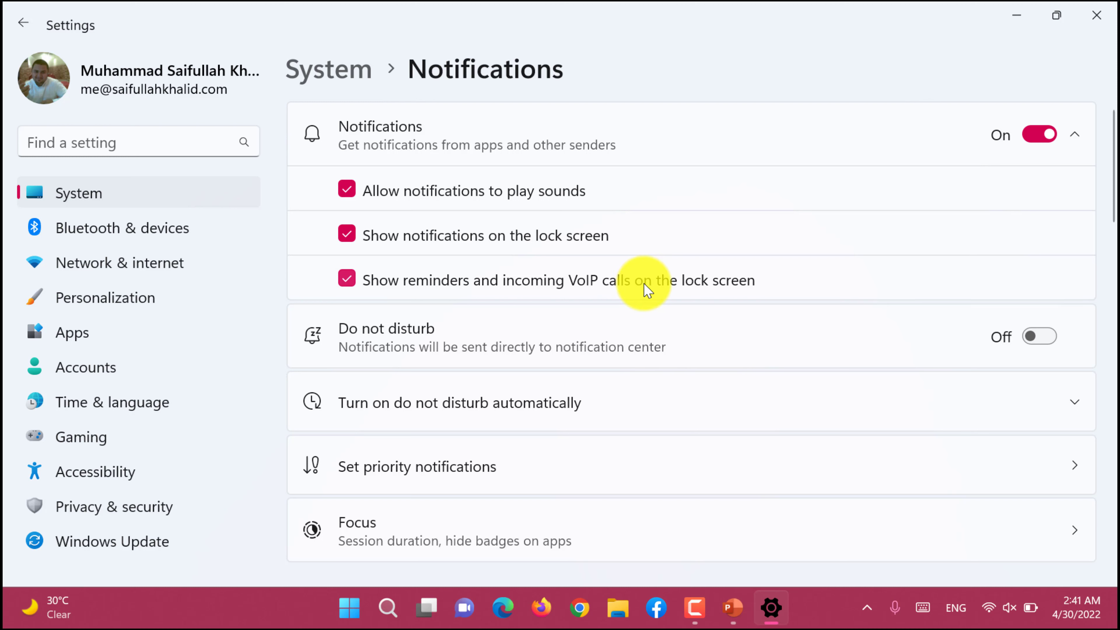
pyautogui.press('super+l')
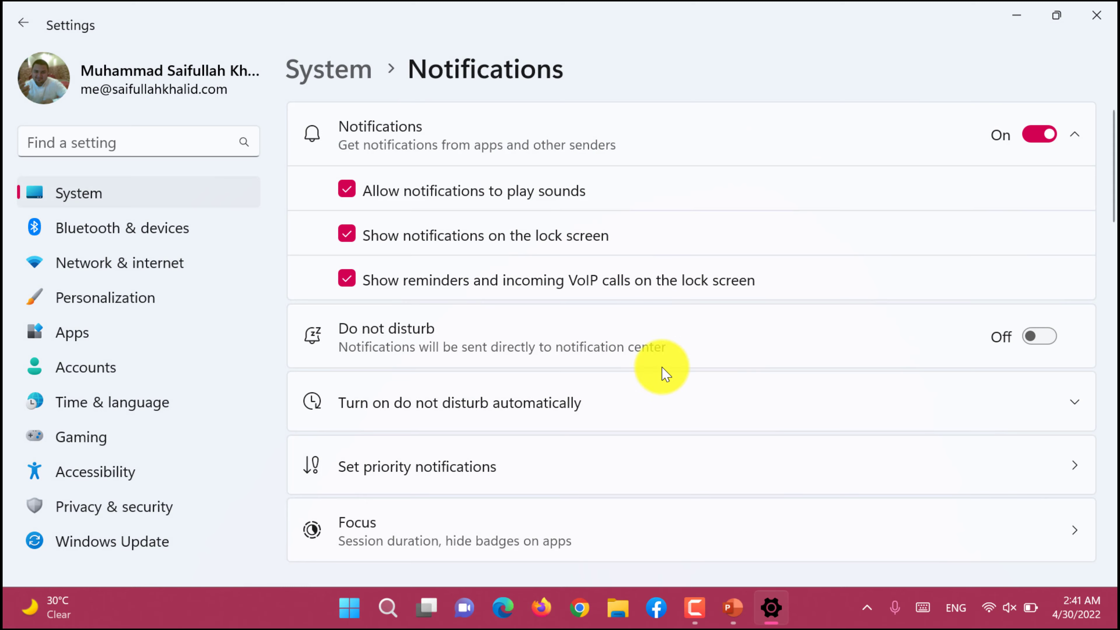
# Step: View the notification center with its calendar collapsed and its Do not disturb control, and close it
pyautogui.scroll(-2, 658, 384)
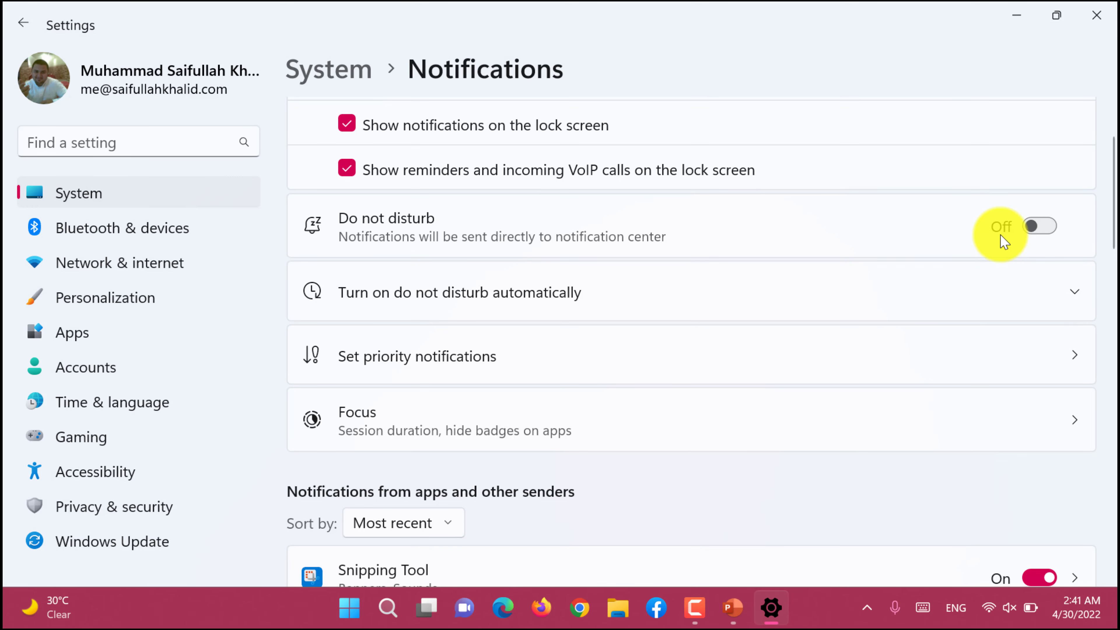
pyautogui.click(1068, 623)
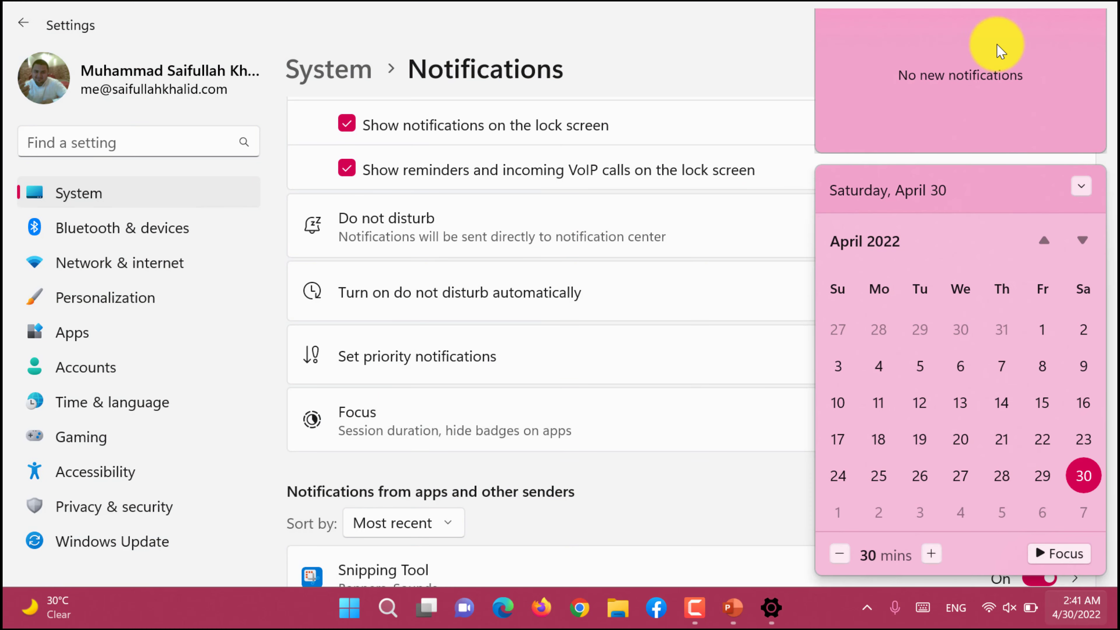
pyautogui.click(1087, 189)
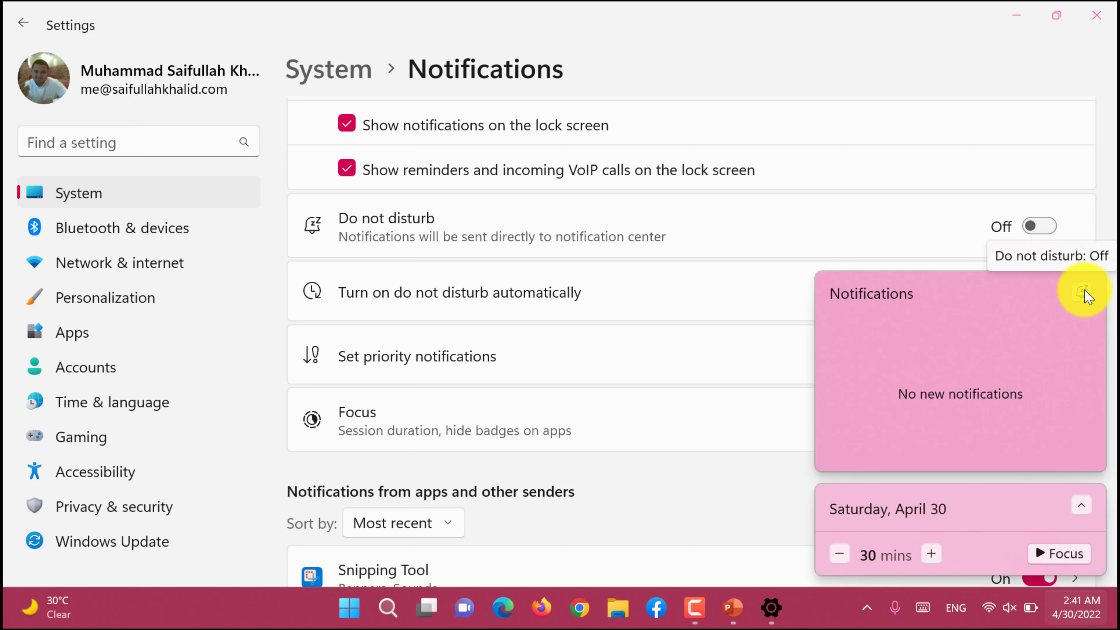
pyautogui.click(726, 250)
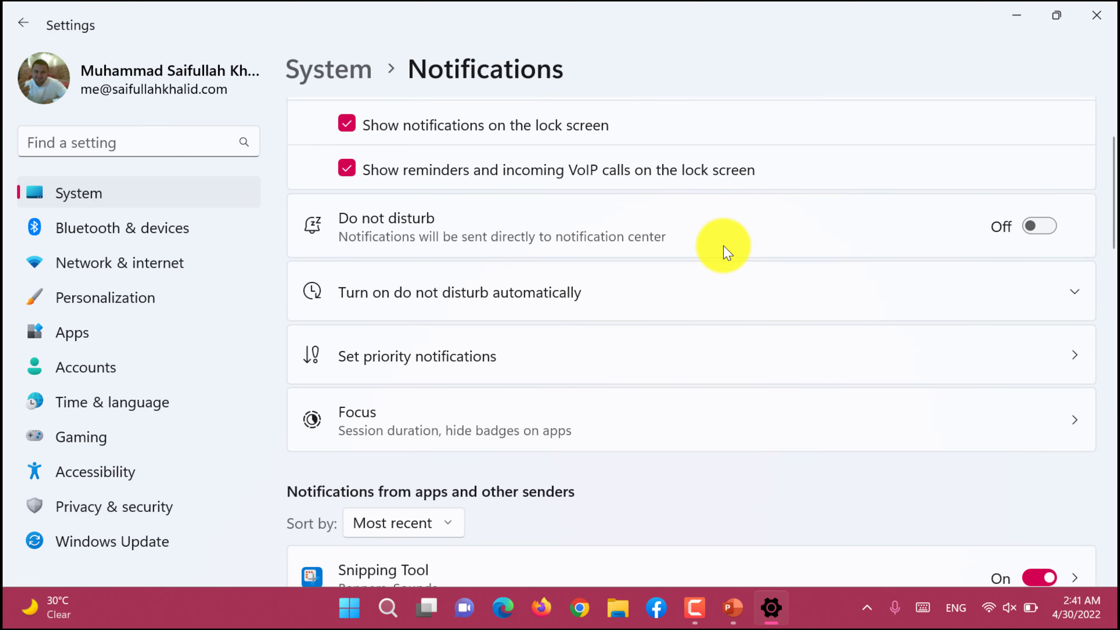
# Step: Expand the automatic do not disturb options, try the During these times schedule with its repeat choices, and disable the schedule again
pyautogui.scroll(-1, 726, 249)
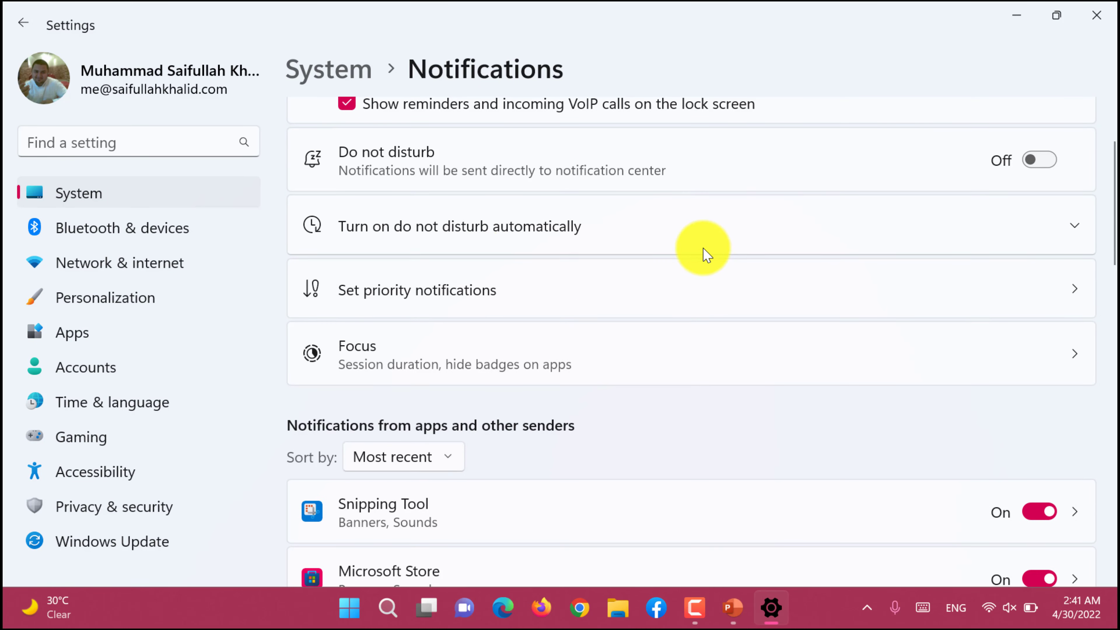
pyautogui.click(424, 239)
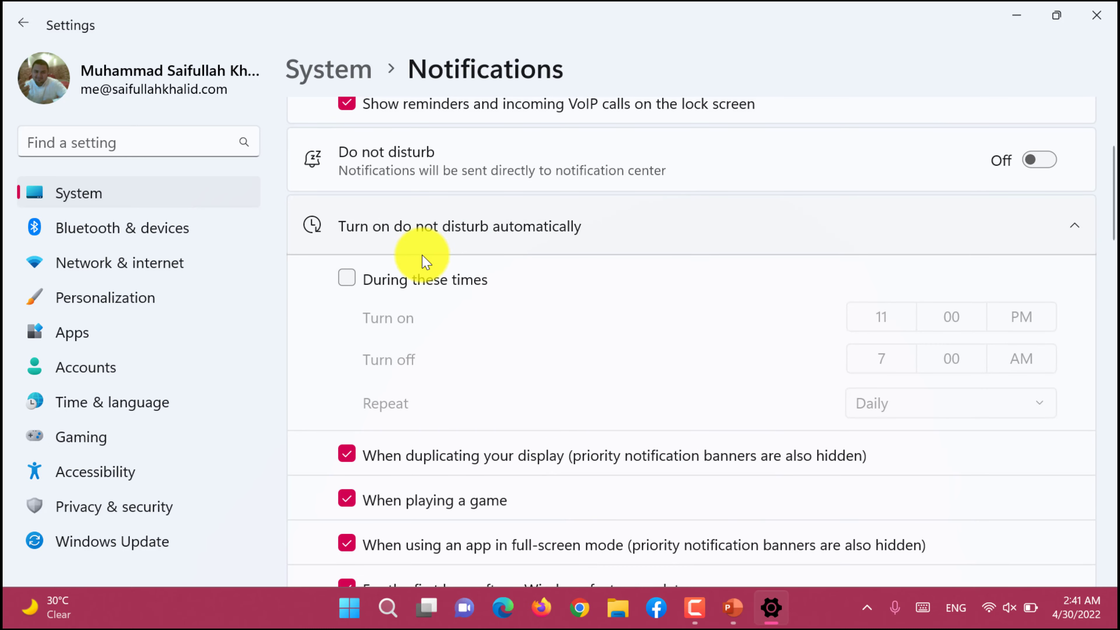
pyautogui.click(403, 289)
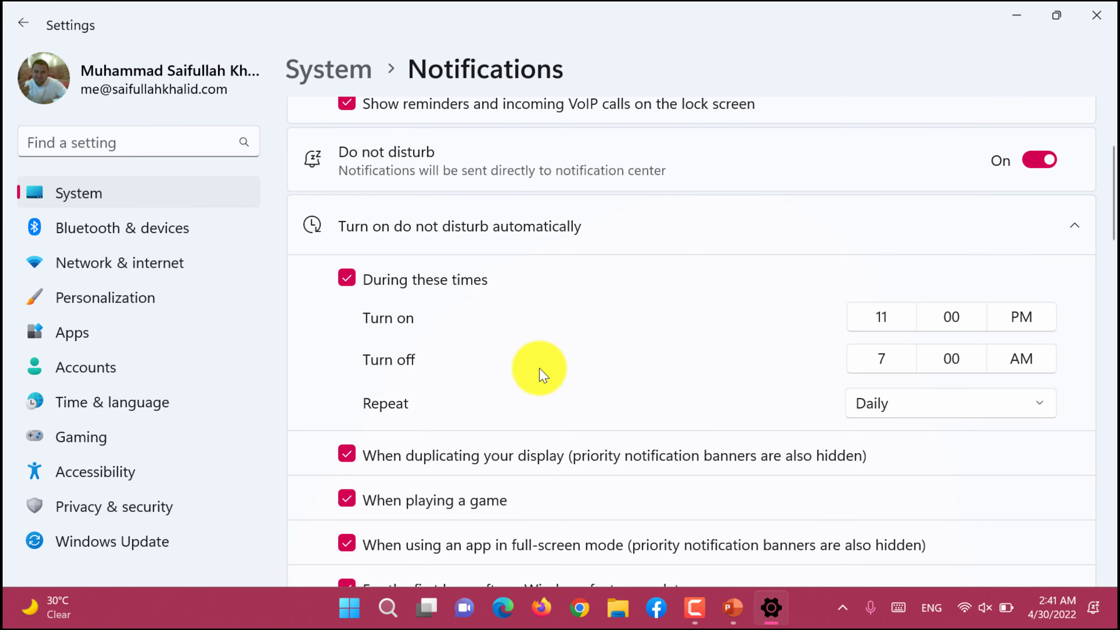
pyautogui.click(896, 410)
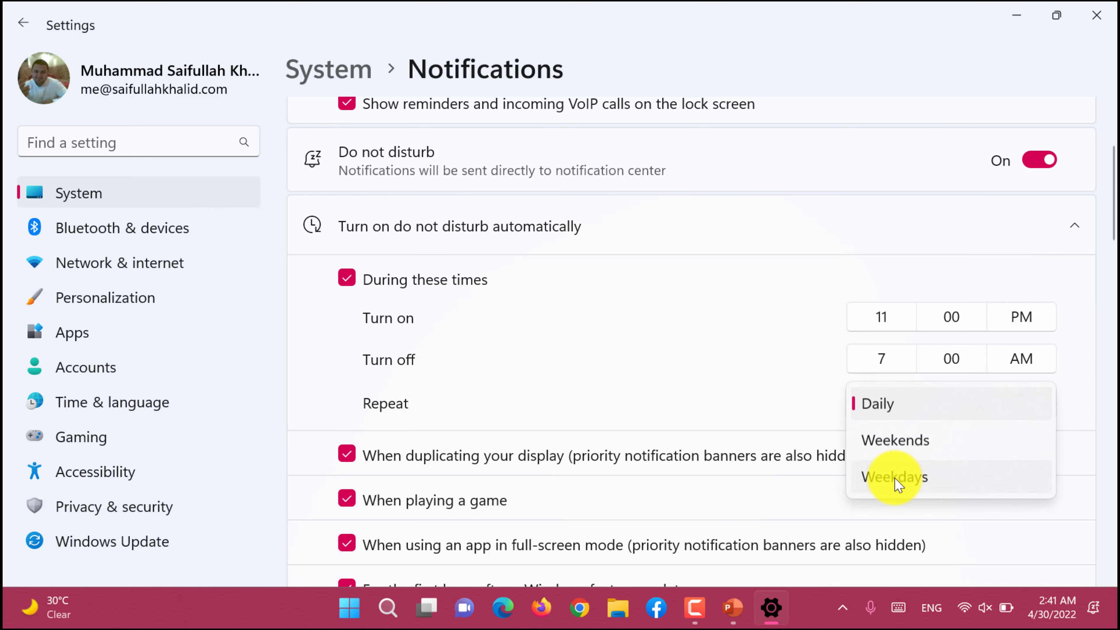
pyautogui.click(745, 335)
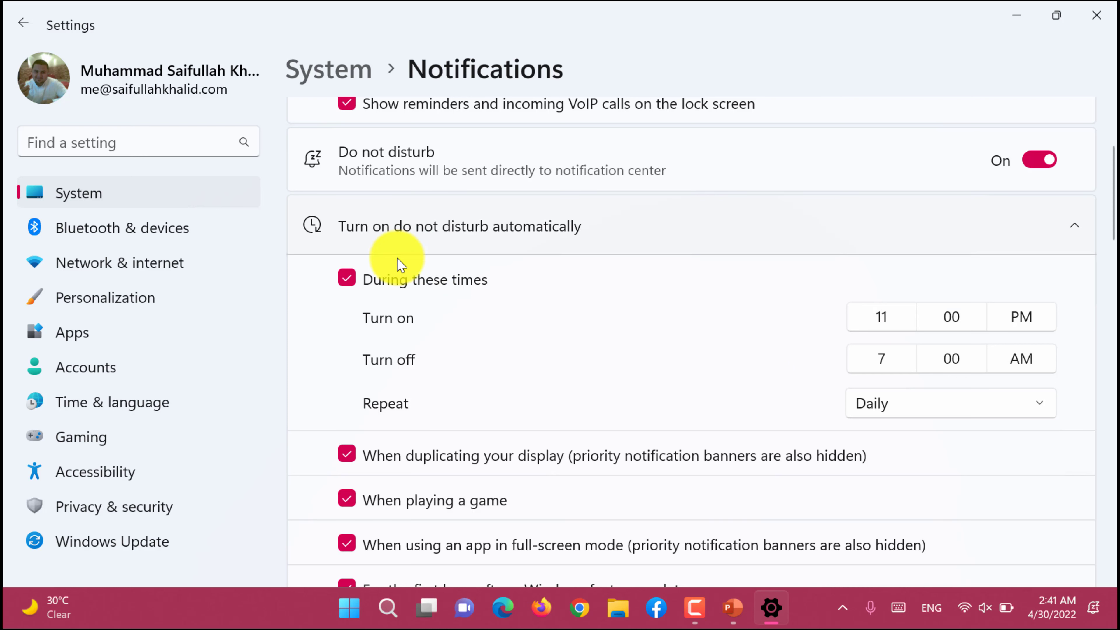
pyautogui.click(366, 282)
# Step: Review the automatic do not disturb conditions for display duplication, games, full-screen apps and Windows feature updates
pyautogui.scroll(-1, 365, 283)
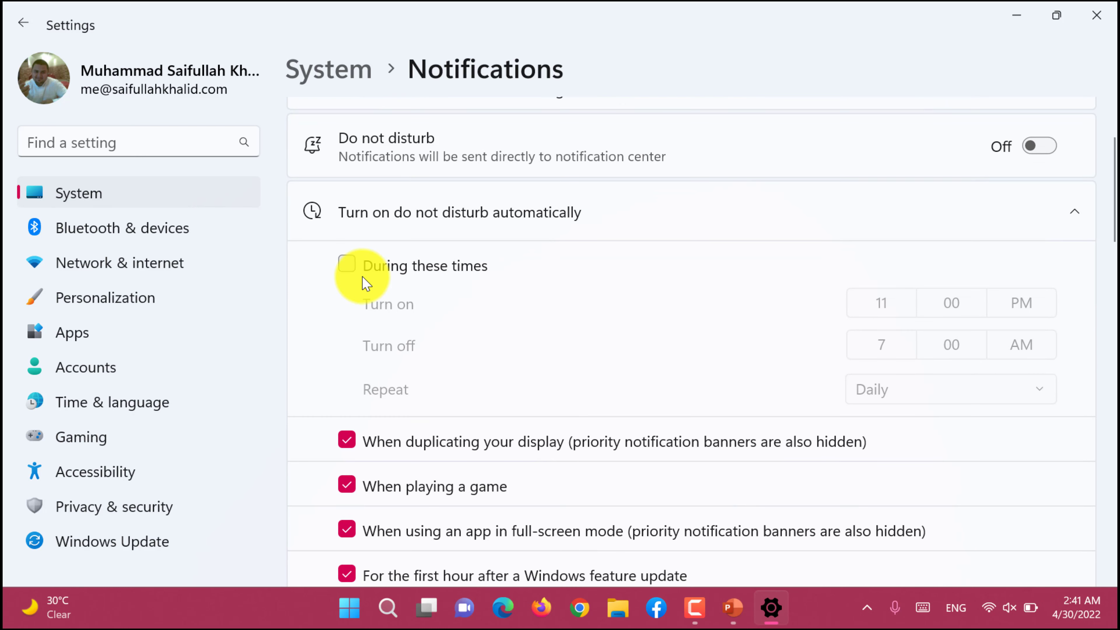
pyautogui.scroll(-3, 365, 282)
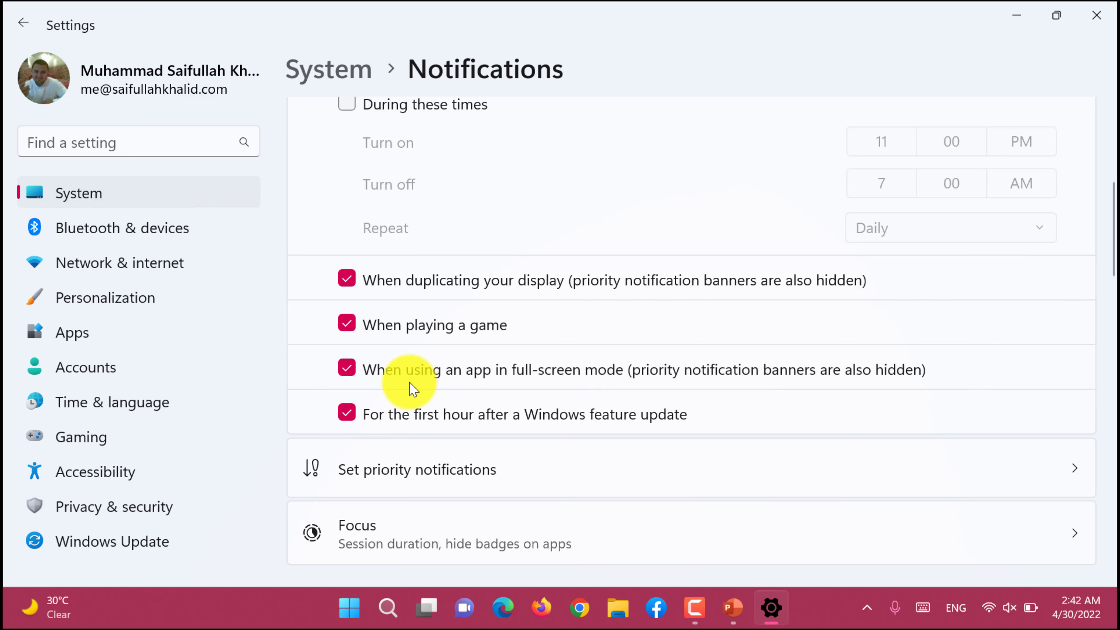
pyautogui.scroll(5, 411, 386)
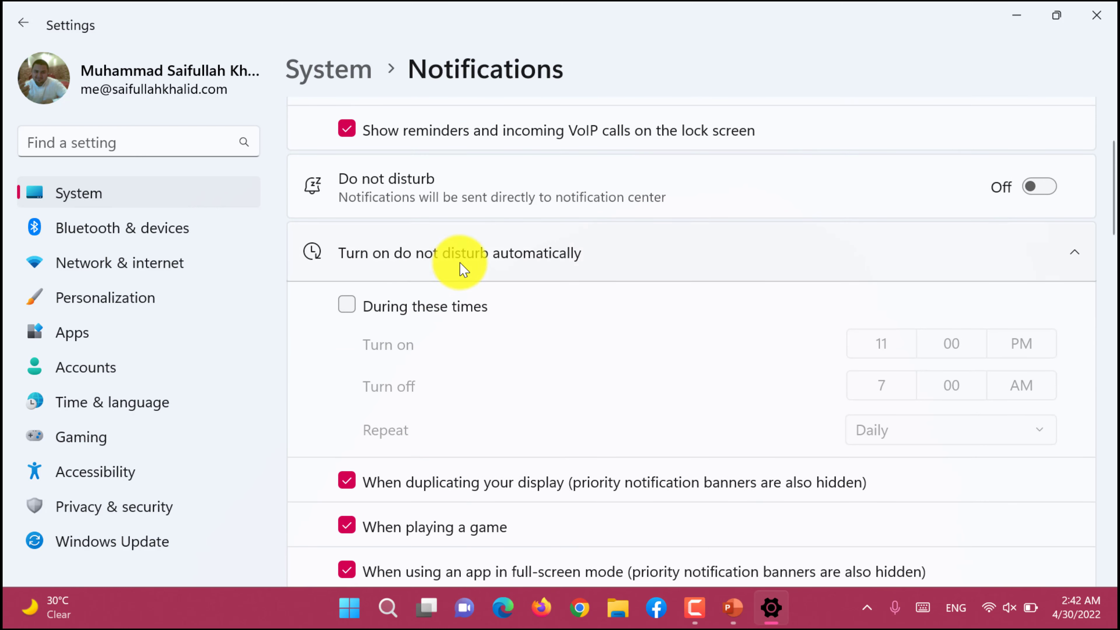
pyautogui.scroll(-5, 479, 253)
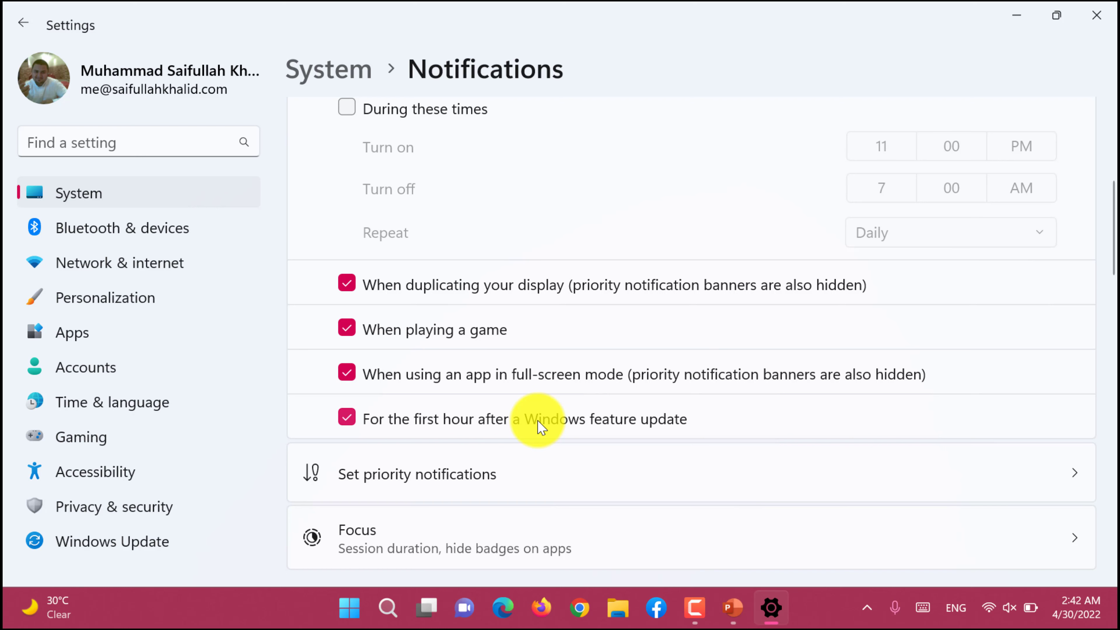
pyautogui.scroll(-4, 542, 427)
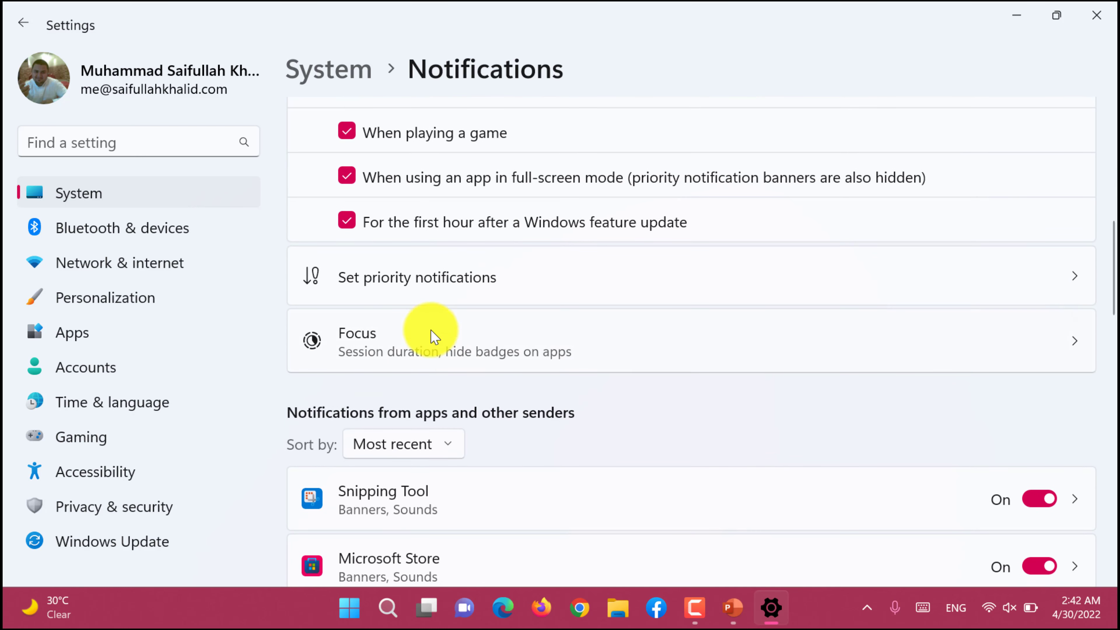
# Step: Open the priority notification settings and review the options for calls, reminders and allowed apps
pyautogui.click(394, 285)
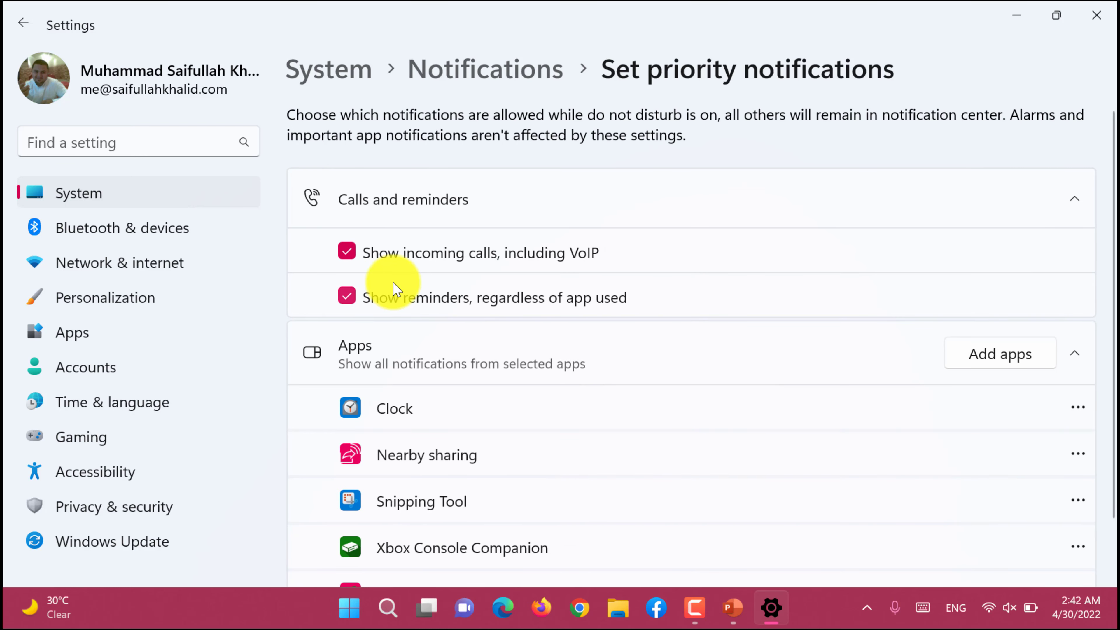
pyautogui.scroll(-2, 394, 285)
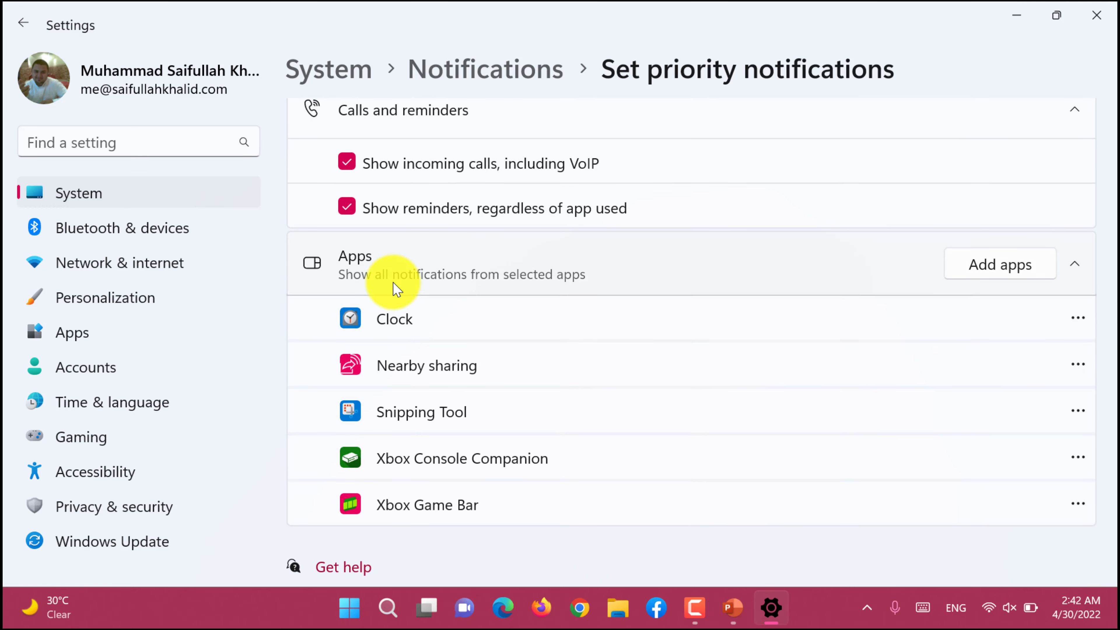
pyautogui.scroll(1, 393, 286)
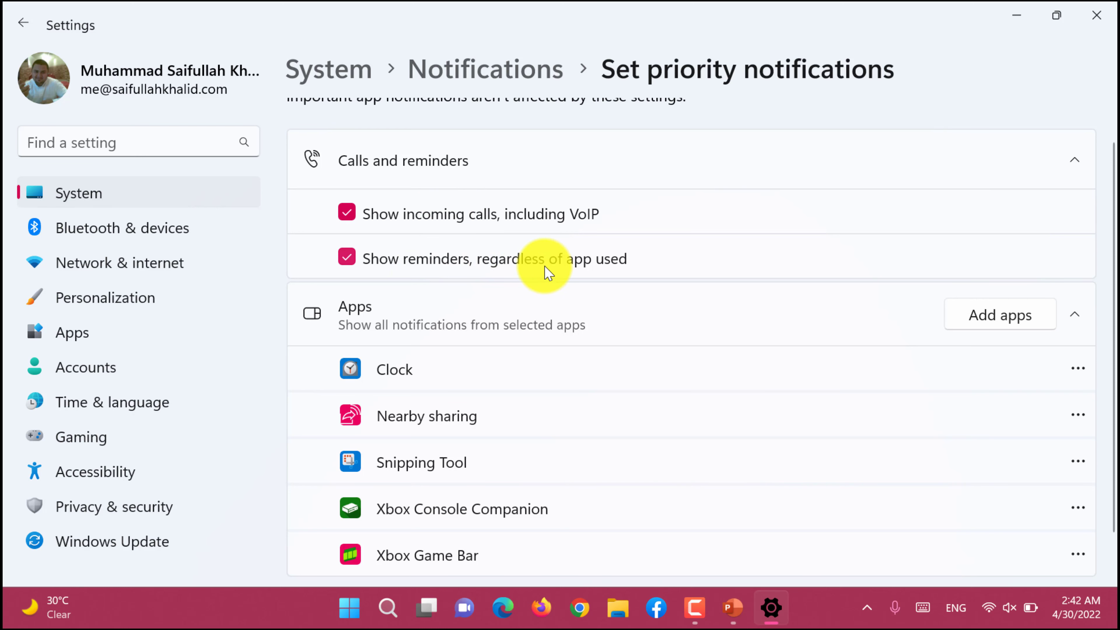
pyautogui.scroll(-2, 545, 270)
pyautogui.scroll(1, 545, 270)
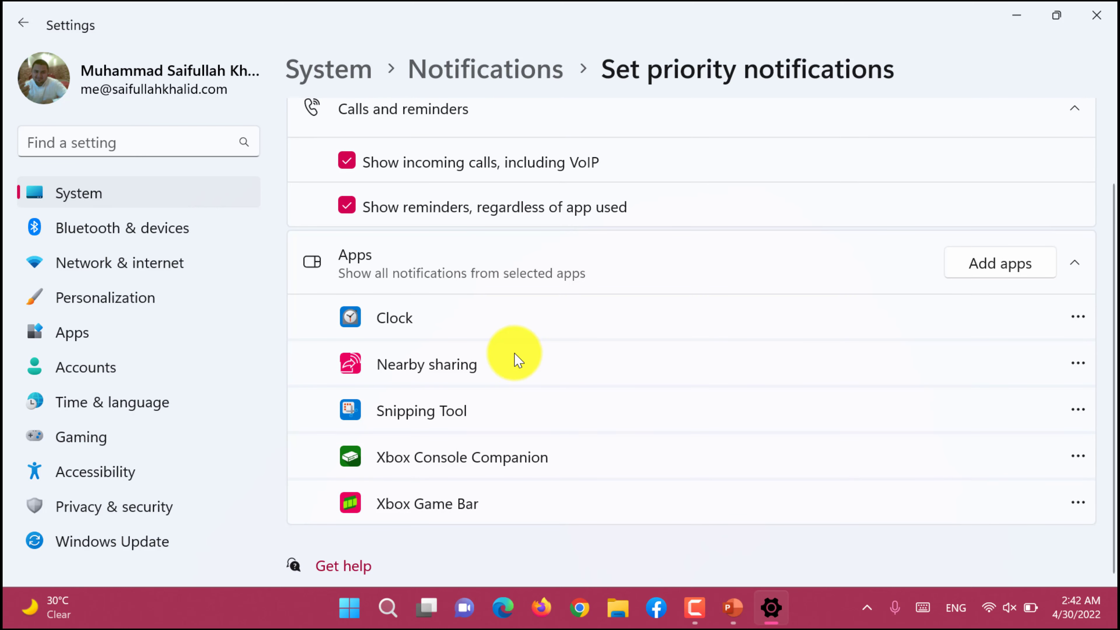
# Step: Add Microsoft Teams (work or school) to the apps allowed to show priority notifications
pyautogui.click(995, 265)
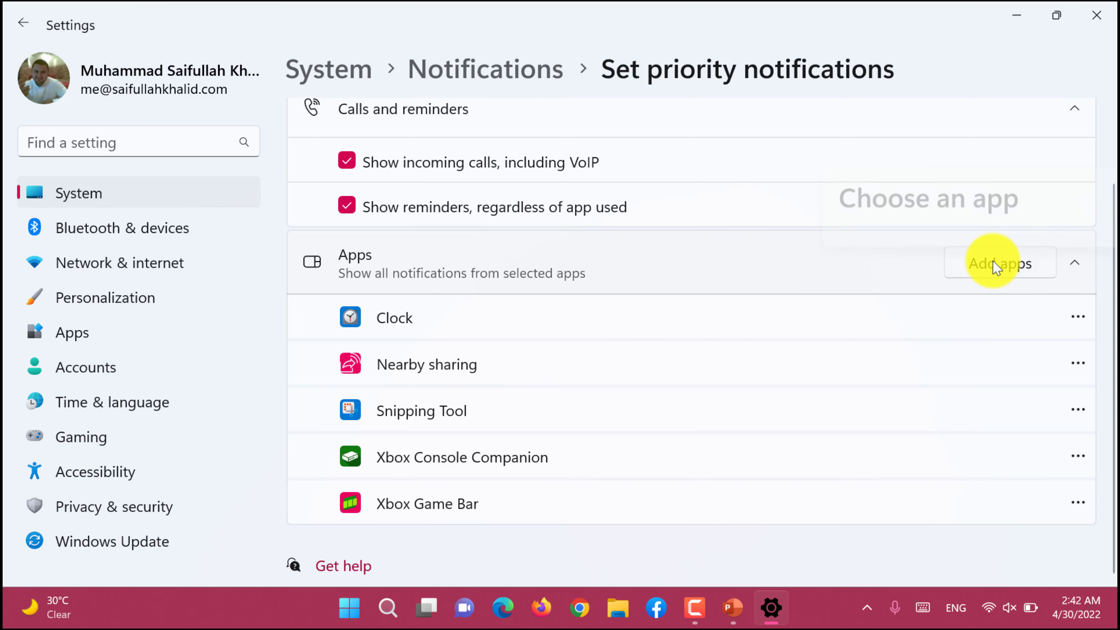
pyautogui.click(533, 310)
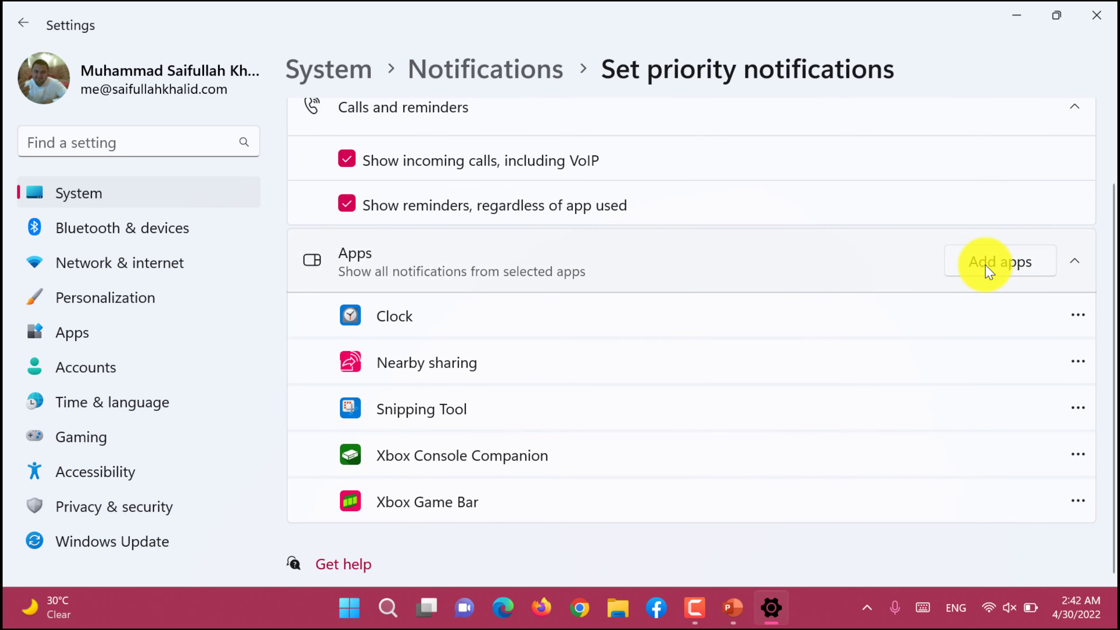
pyautogui.click(988, 269)
pyautogui.scroll(-3, 776, 426)
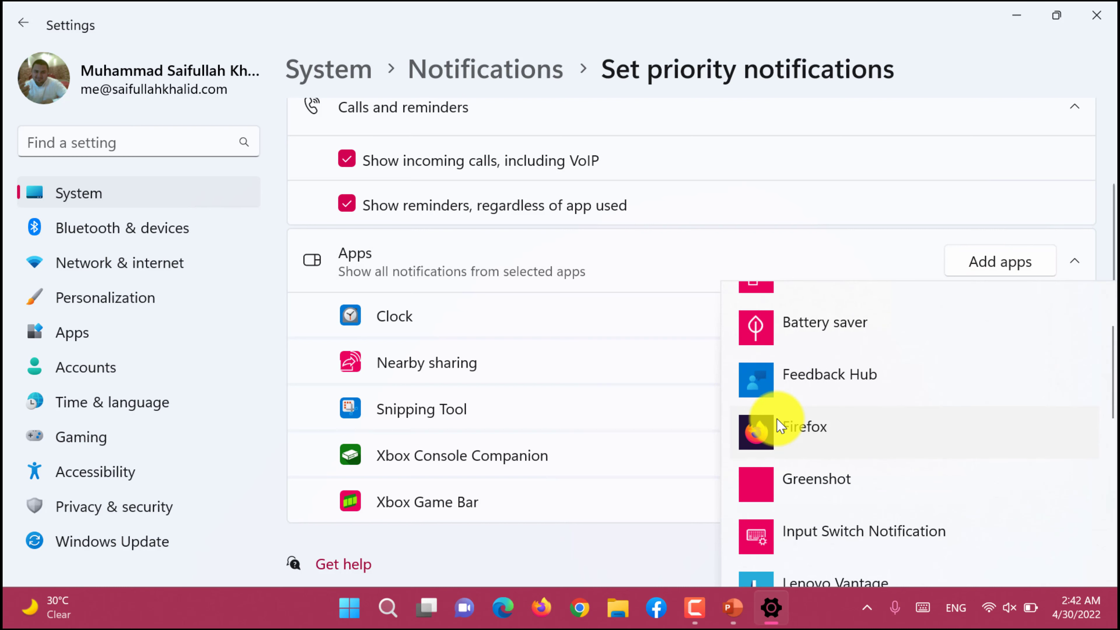
pyautogui.scroll(-3, 781, 426)
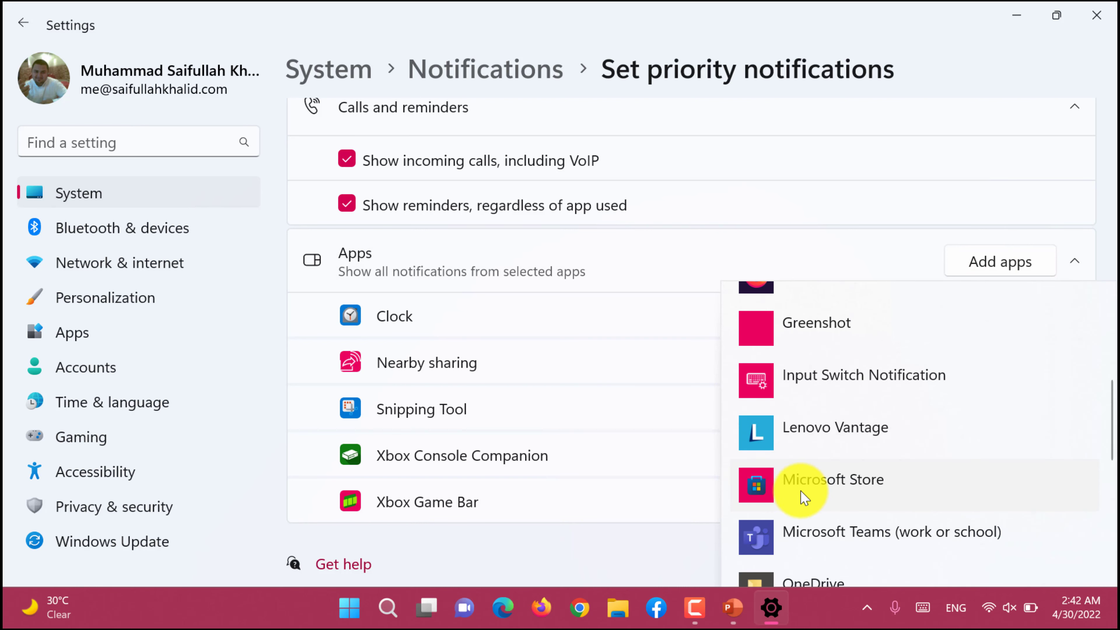
pyautogui.scroll(-2, 825, 533)
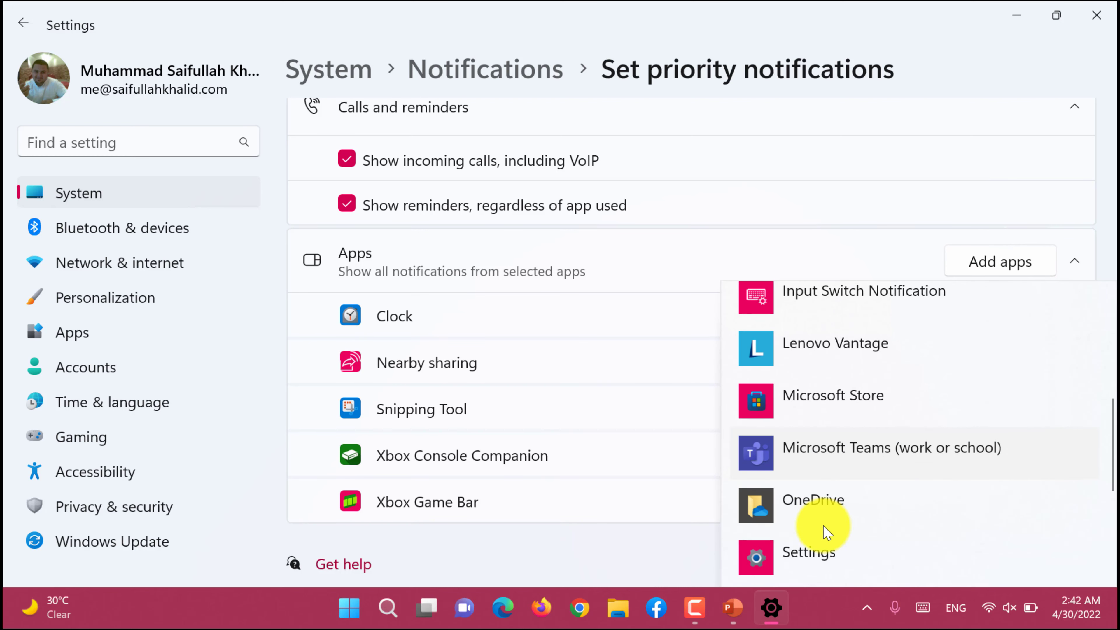
pyautogui.click(816, 469)
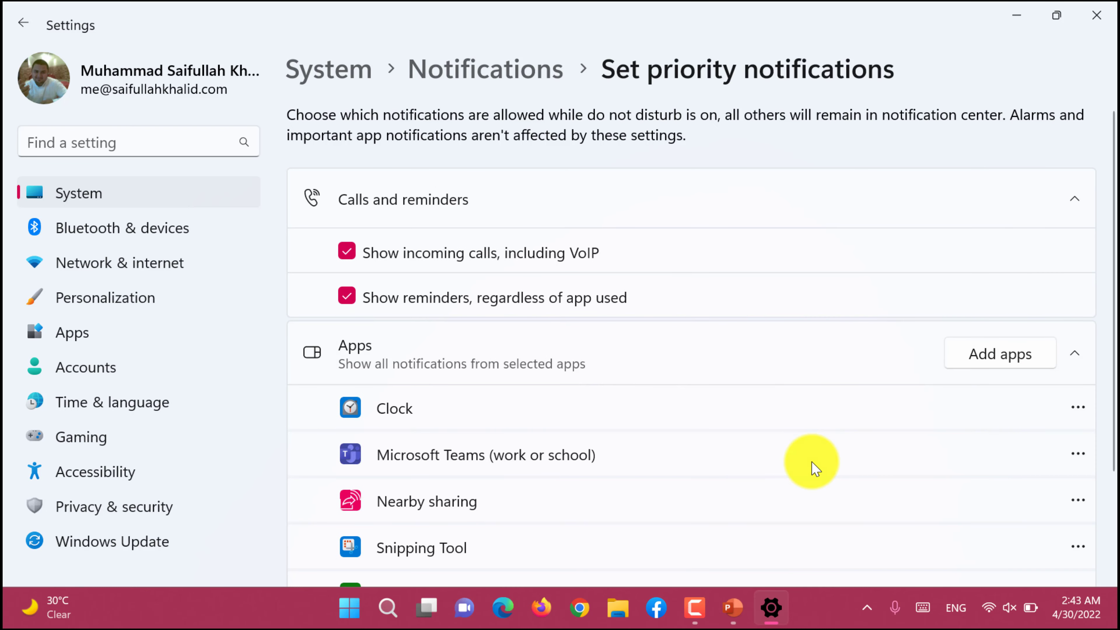
# Step: Remove Microsoft Teams (work or school) from the priority notification apps
pyautogui.scroll(-3, 810, 468)
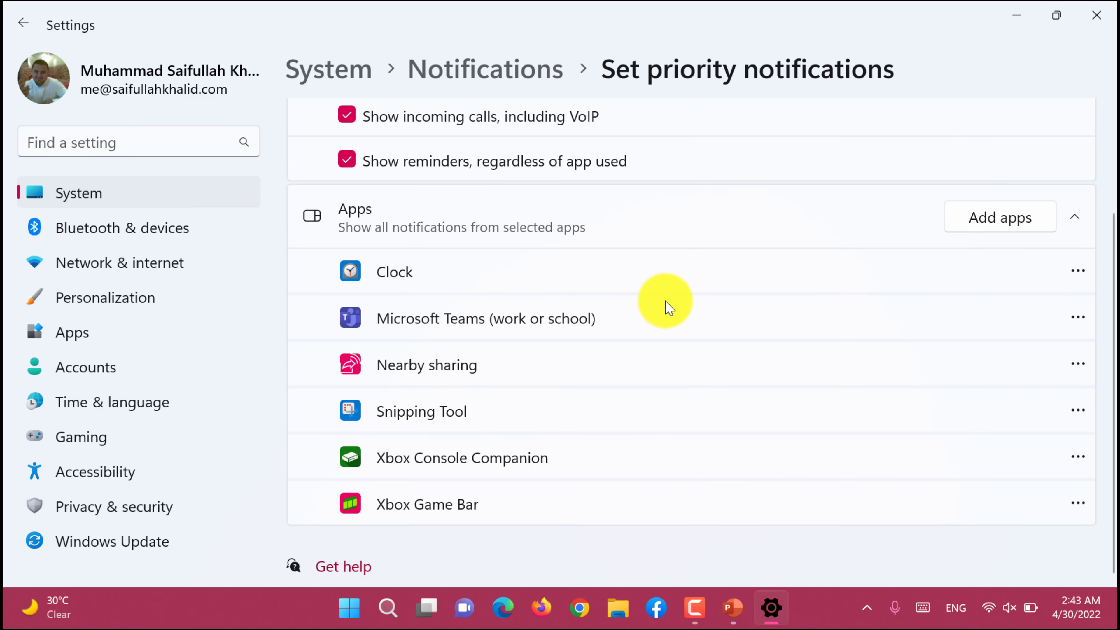
pyautogui.click(1077, 319)
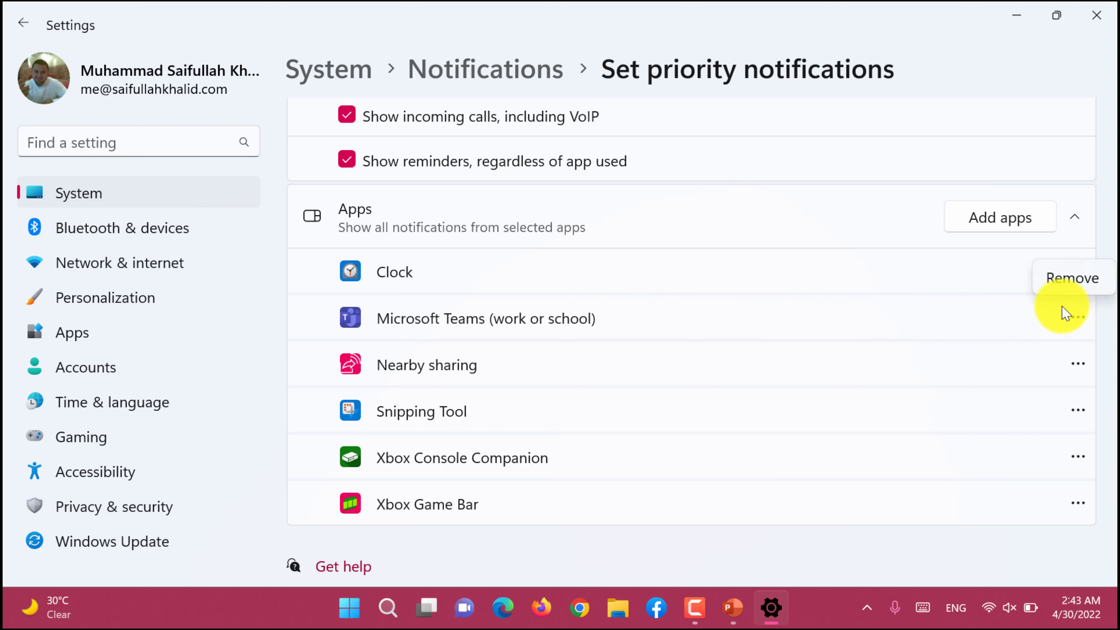
pyautogui.click(1066, 277)
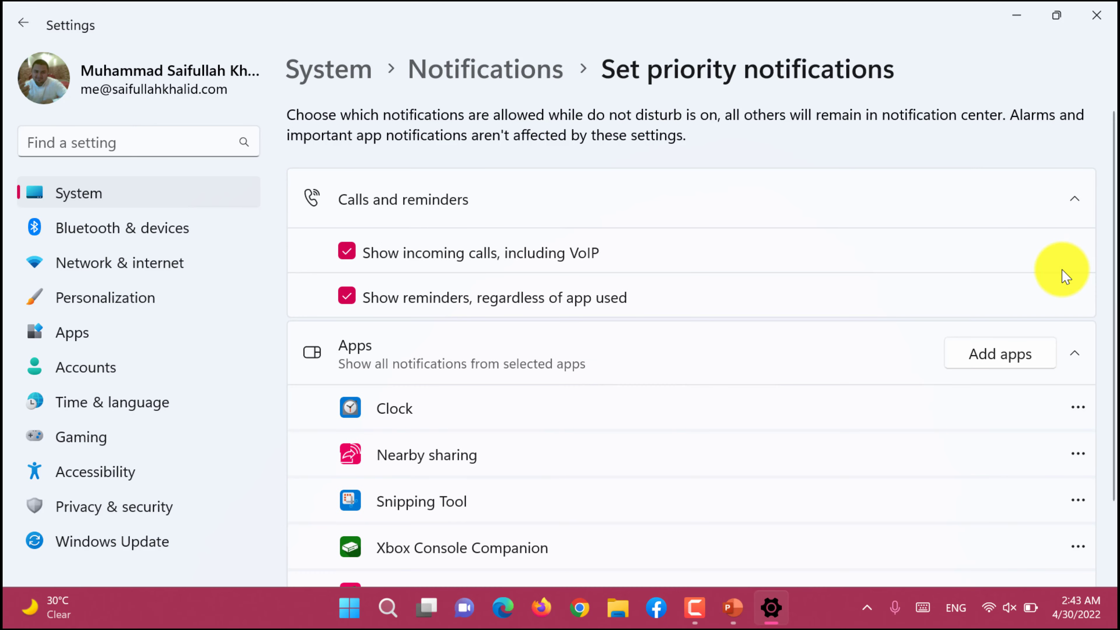
# Step: Review the priority apps list, and briefly open and close the notification center
pyautogui.scroll(-3, 1067, 278)
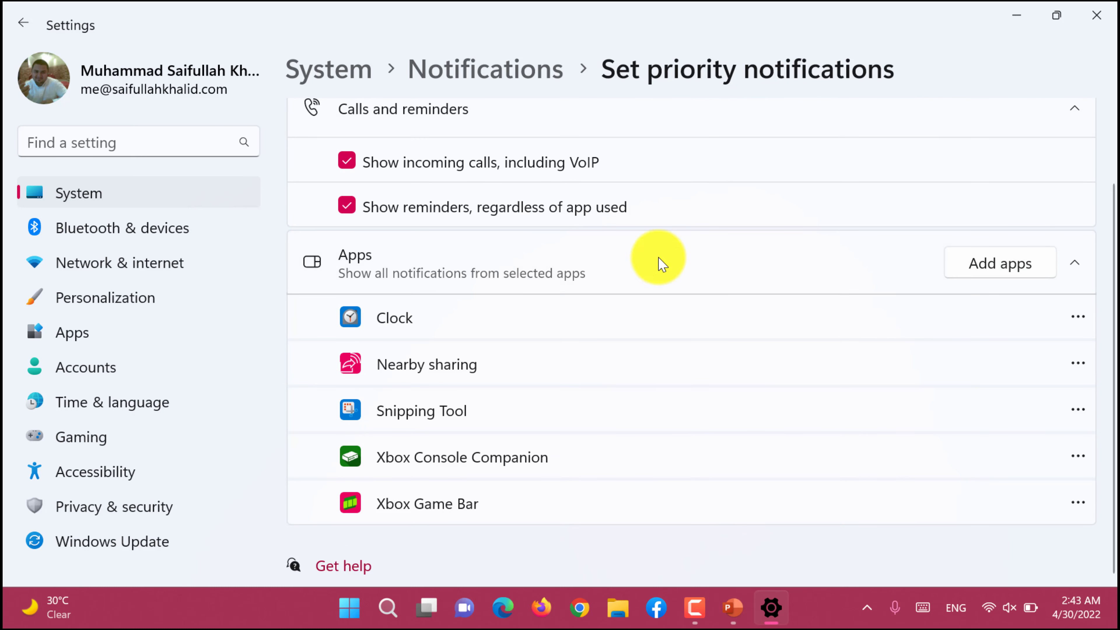
pyautogui.click(1072, 602)
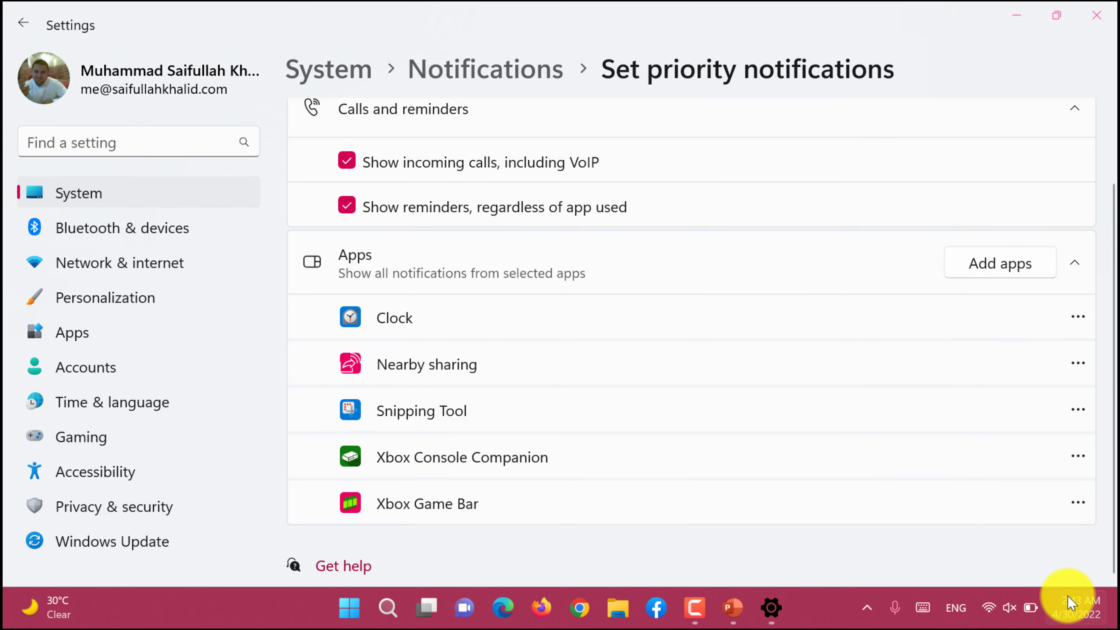
pyautogui.click(816, 66)
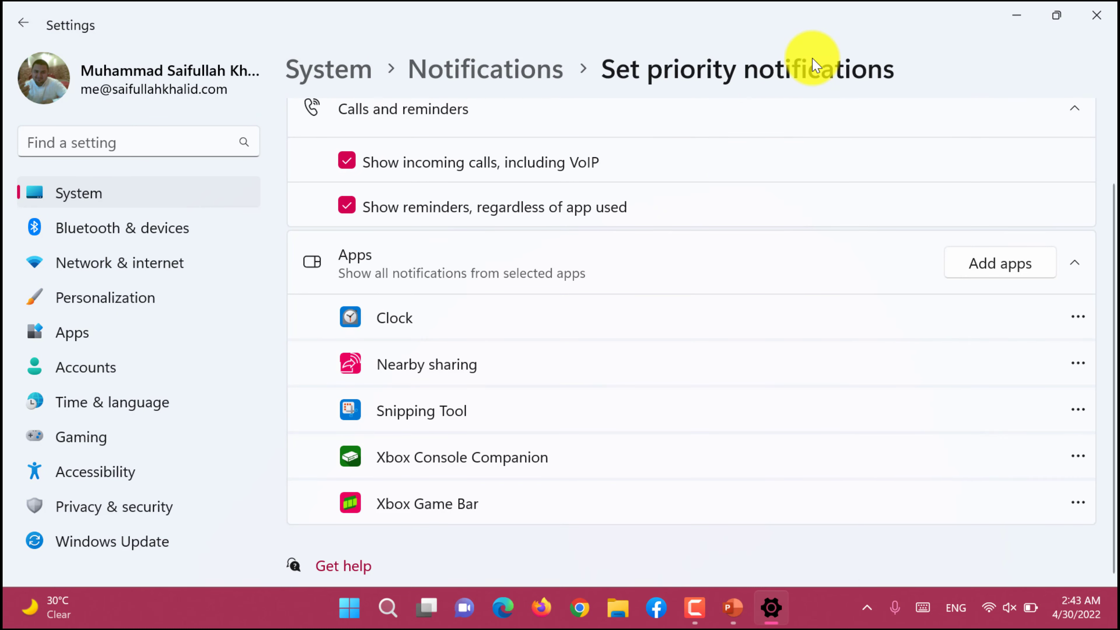
# Step: Review the apps that can be added to priority notifications, close the list without adding any, and return to the Notifications page
pyautogui.click(956, 267)
pyautogui.scroll(-3, 864, 414)
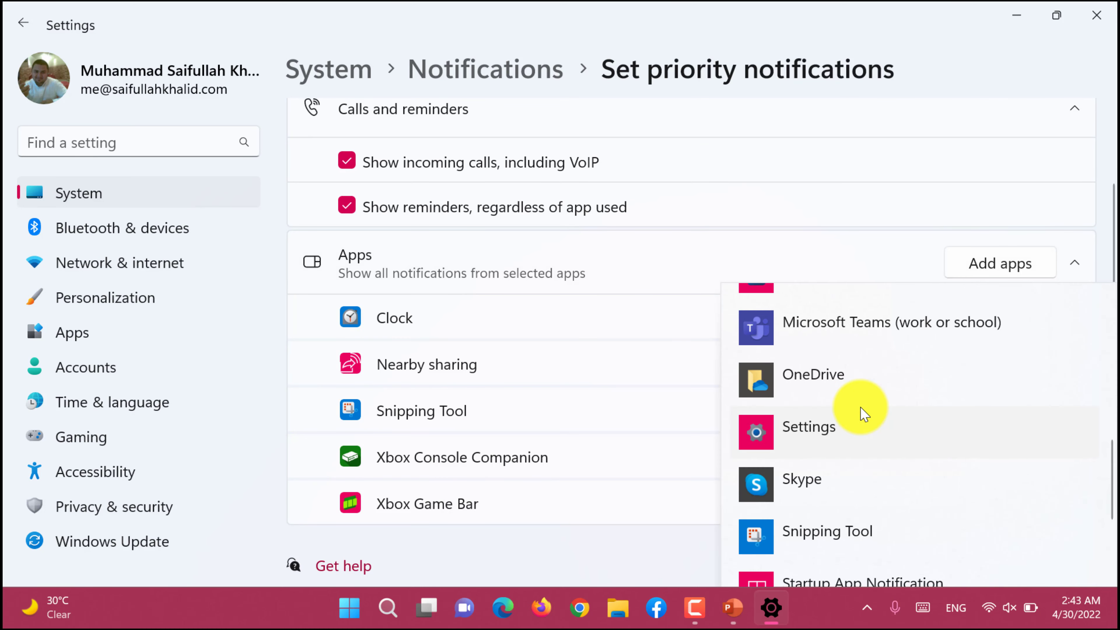
pyautogui.scroll(-3, 864, 414)
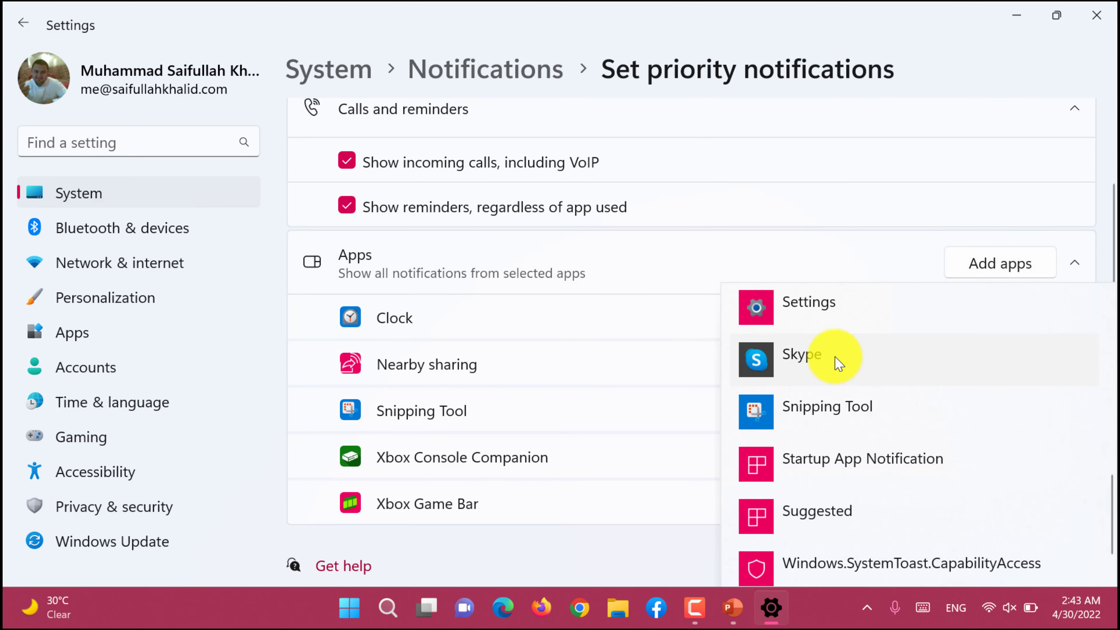
pyautogui.scroll(-2, 838, 364)
pyautogui.scroll(6, 837, 364)
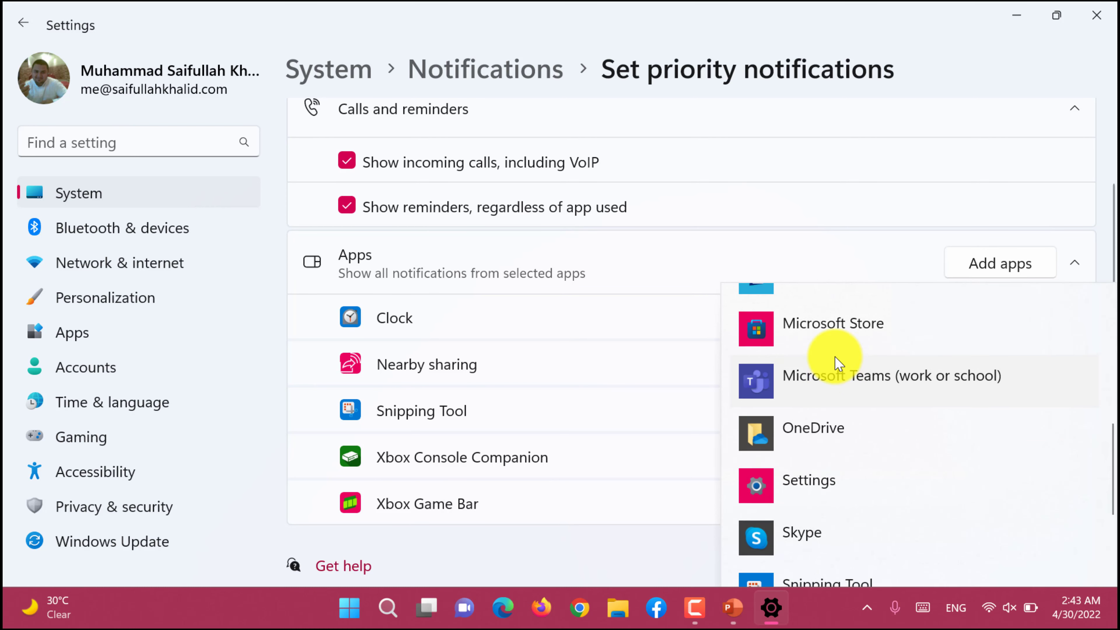
pyautogui.scroll(5, 838, 364)
pyautogui.scroll(-4, 838, 362)
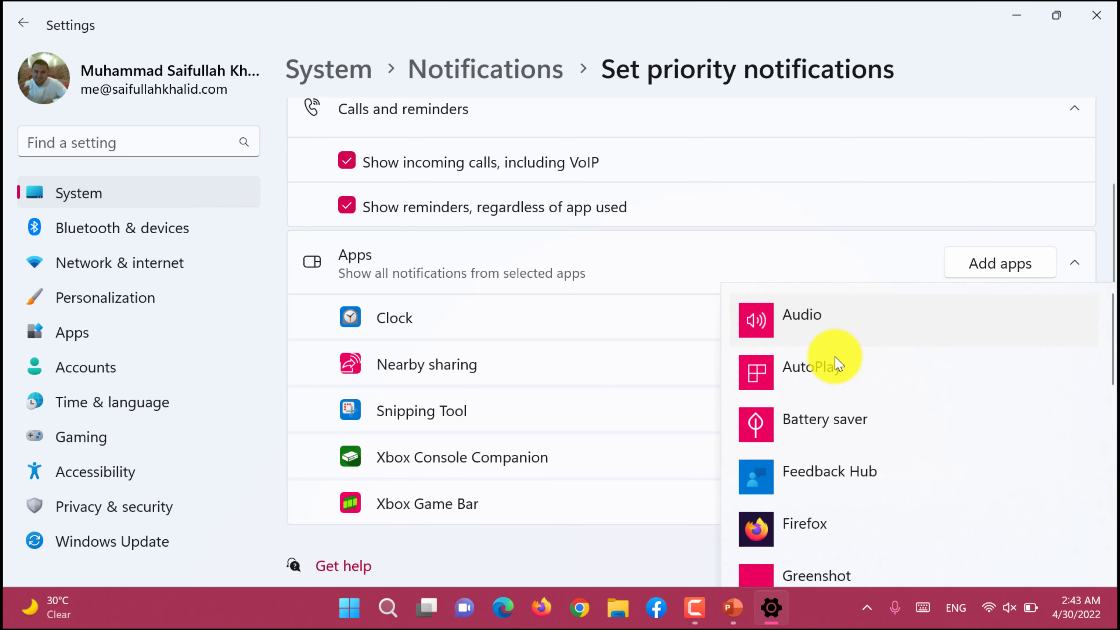
pyautogui.scroll(2, 796, 359)
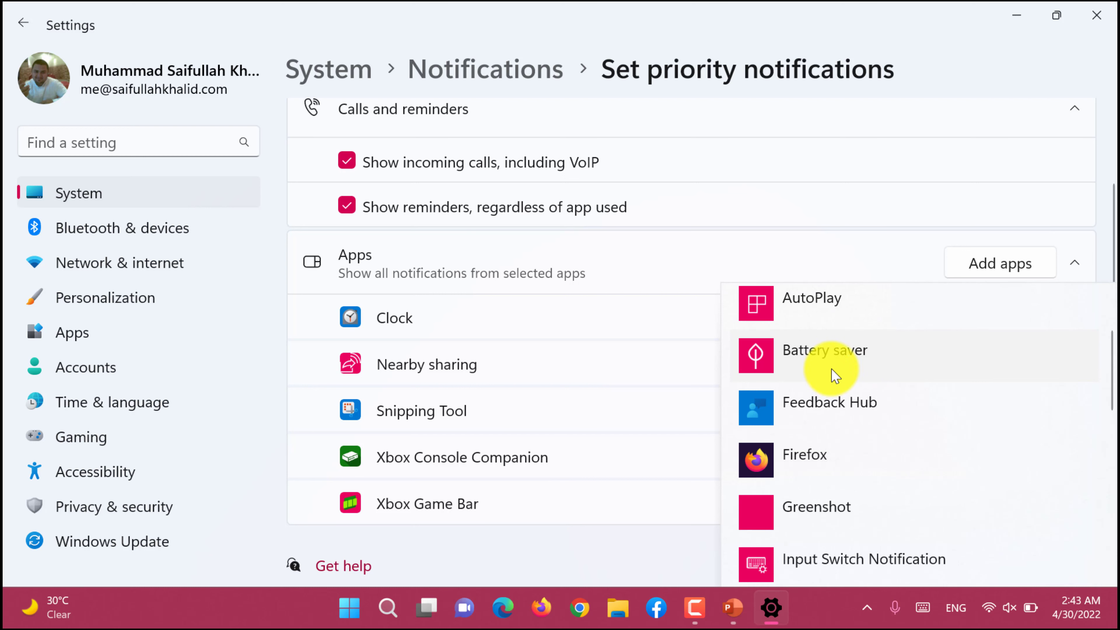
pyautogui.scroll(-5, 835, 376)
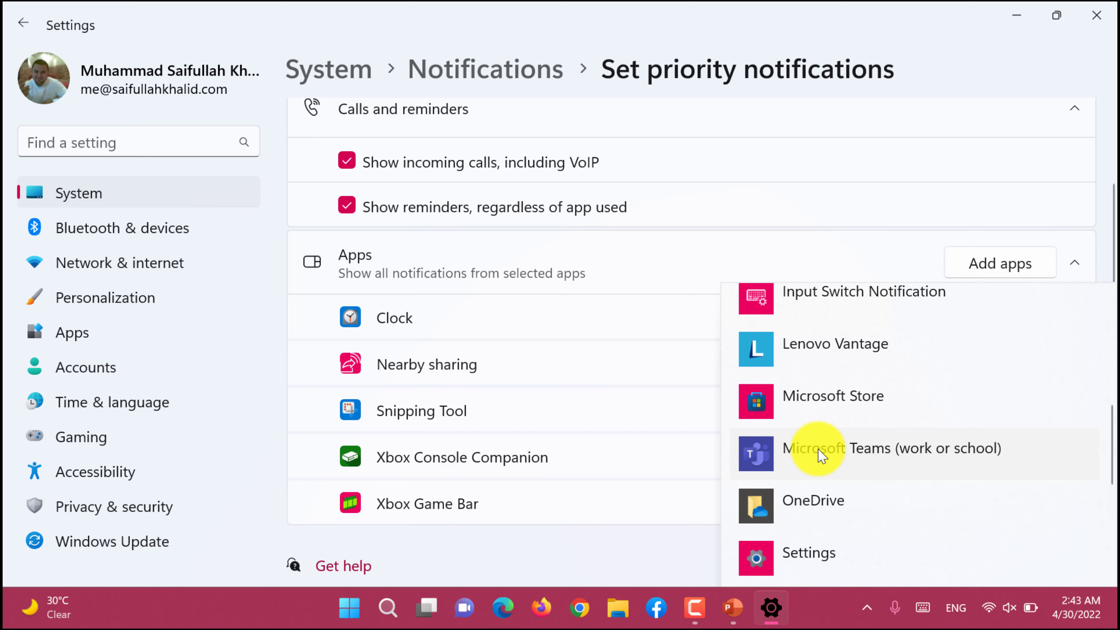
pyautogui.click(511, 270)
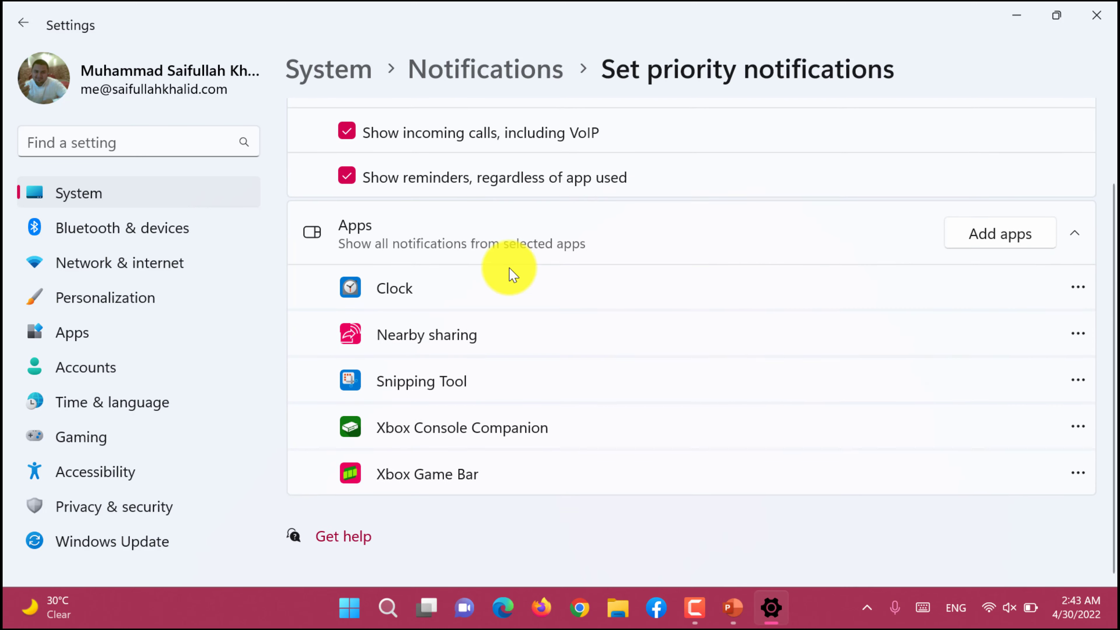
pyautogui.click(447, 71)
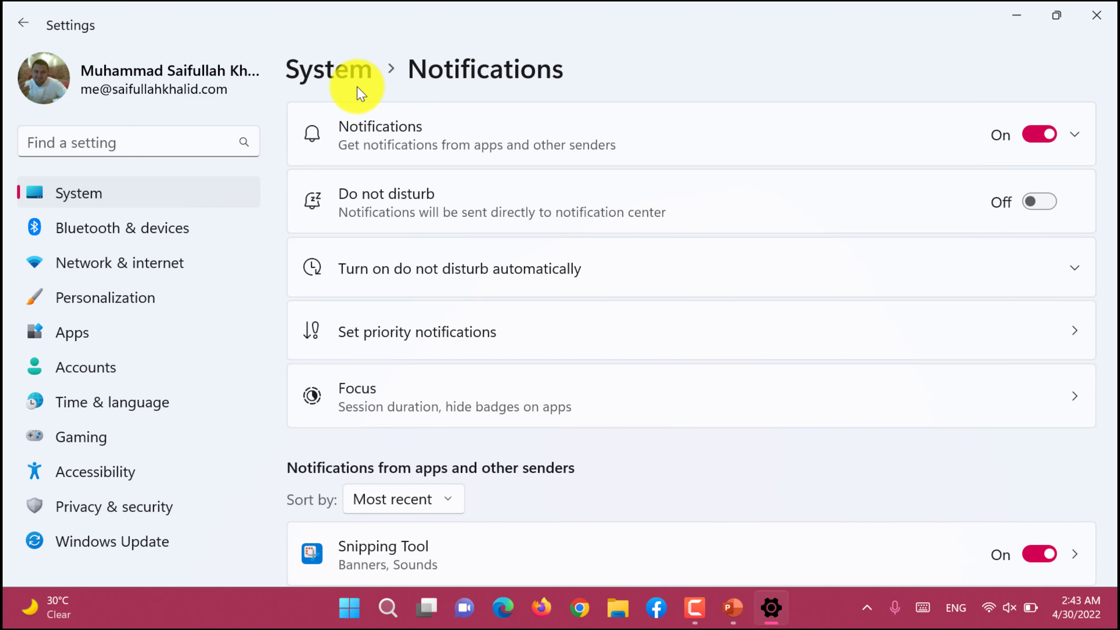
pyautogui.click(23, 23)
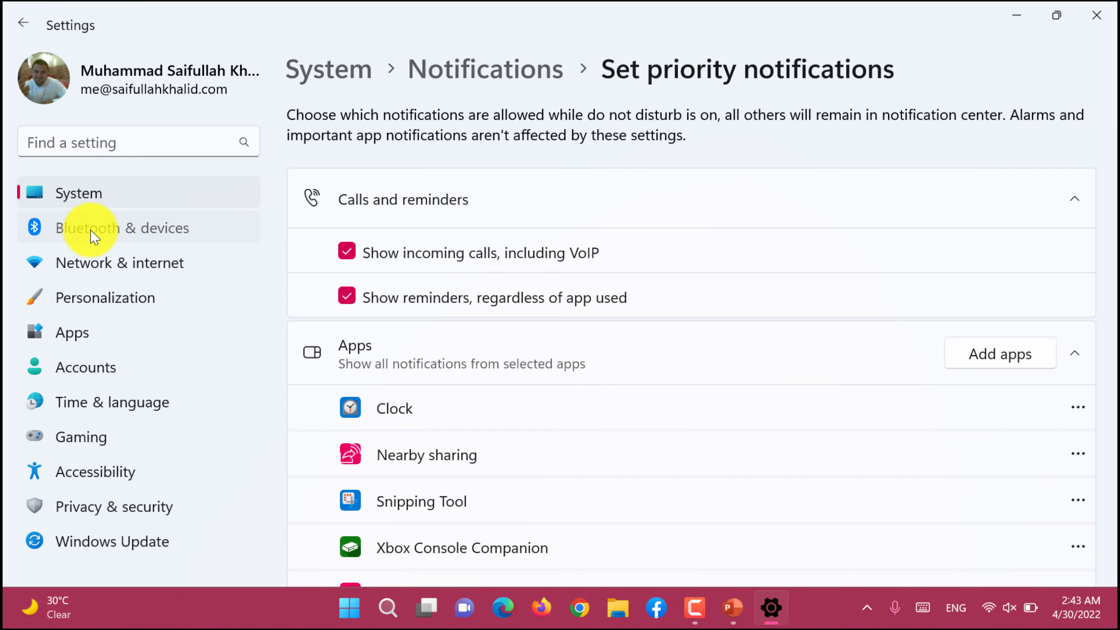
pyautogui.click(92, 234)
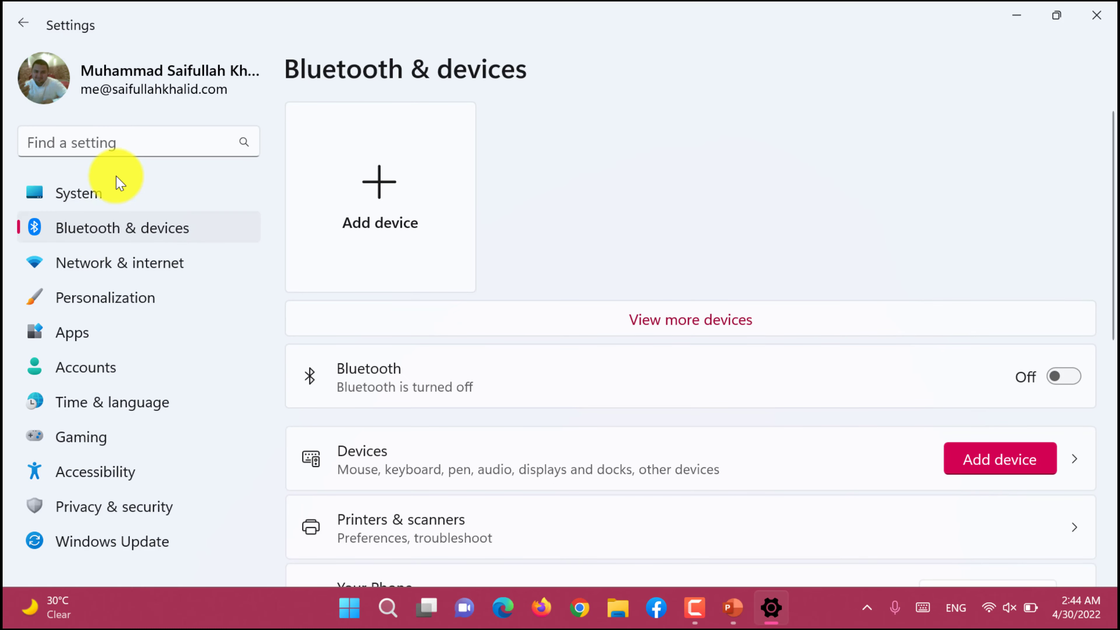
pyautogui.click(117, 177)
pyautogui.scroll(-3, 490, 239)
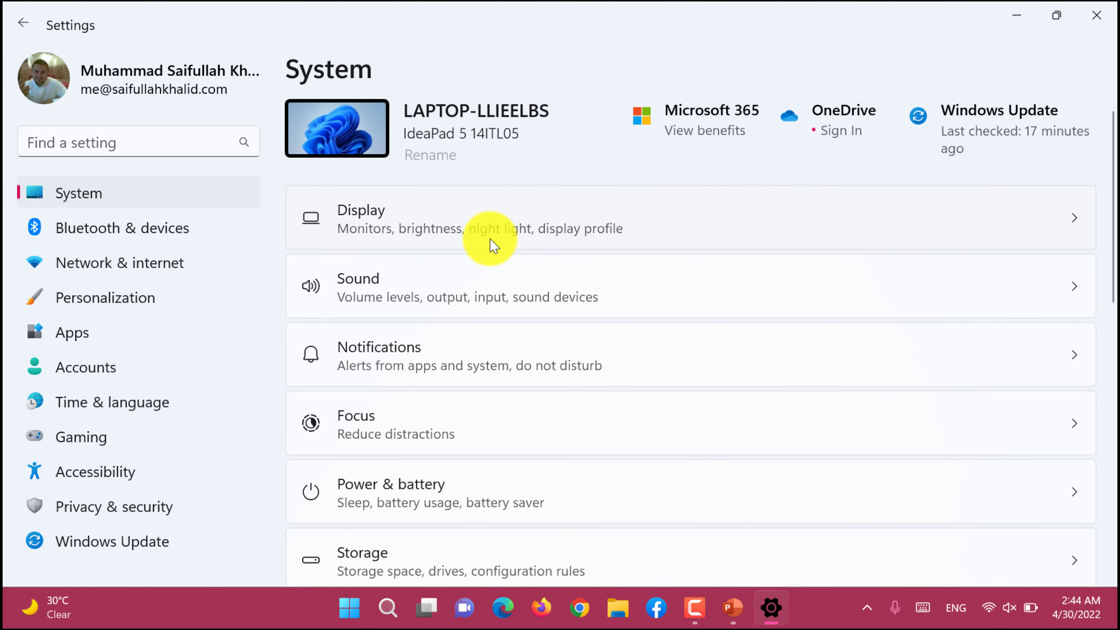
pyautogui.click(450, 279)
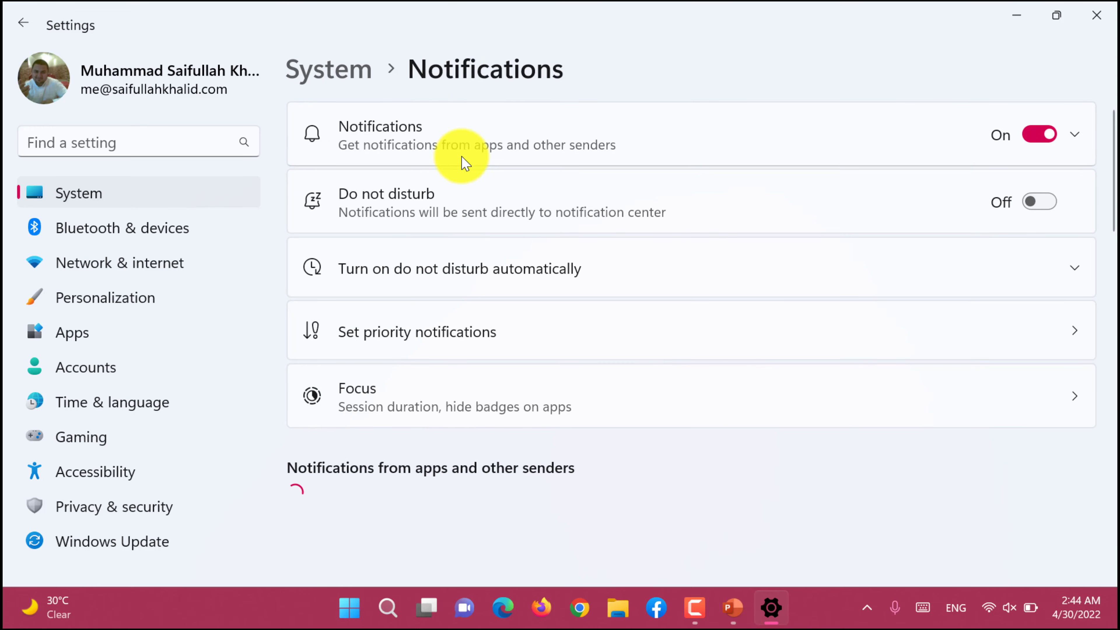
pyautogui.click(393, 328)
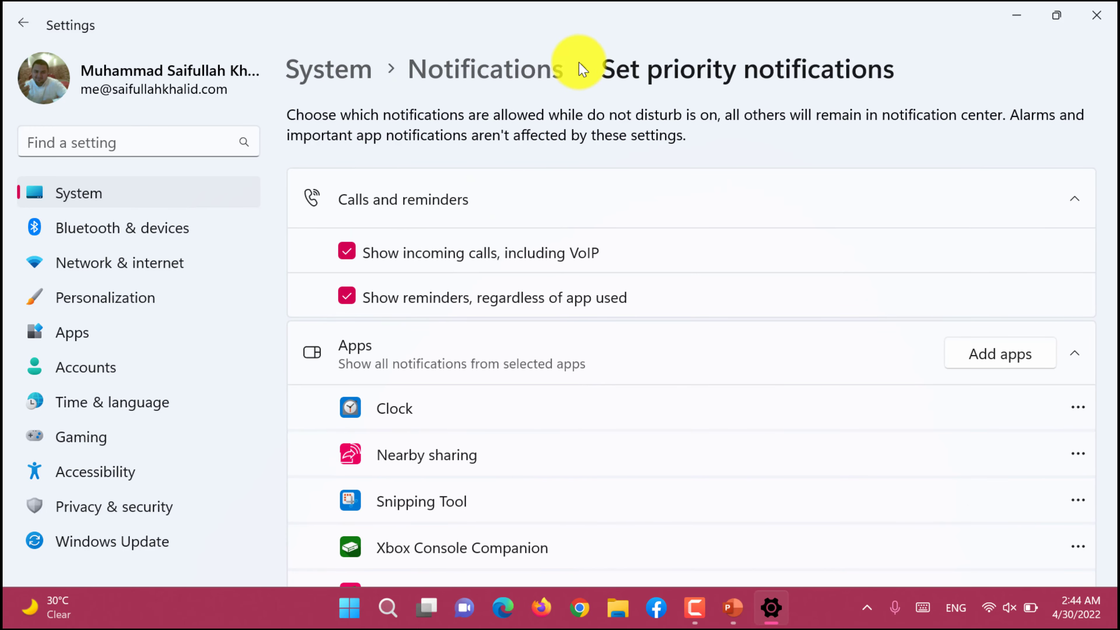
pyautogui.click(509, 65)
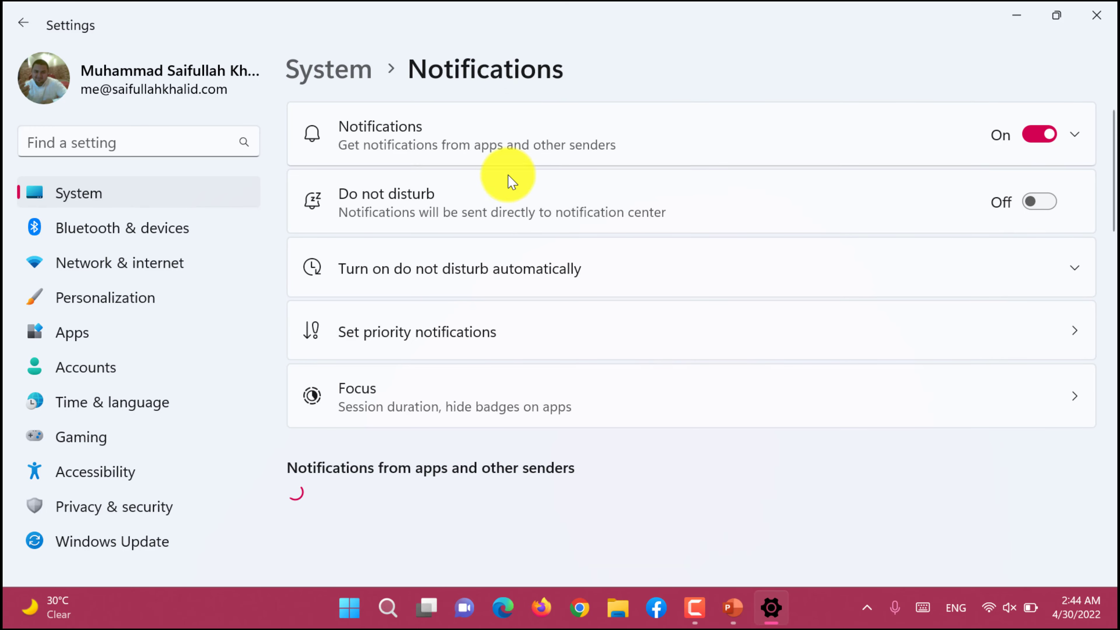
# Step: Open the Focus settings from the Notifications page and review the session duration, taskbar and do not disturb options
pyautogui.scroll(-1, 503, 294)
pyautogui.scroll(-1, 503, 295)
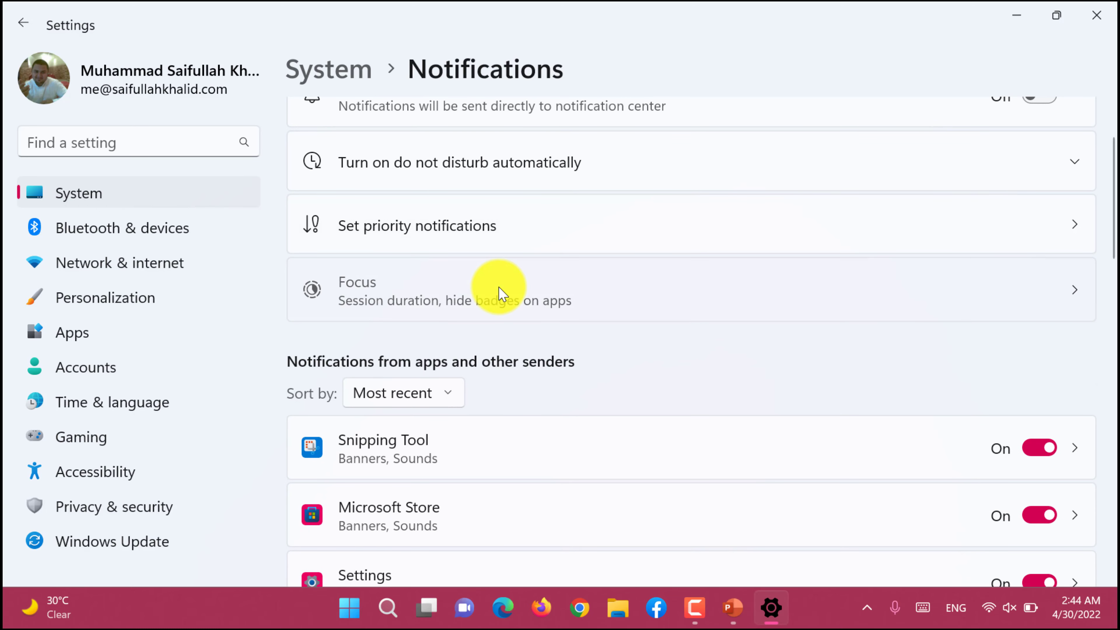
pyautogui.click(500, 292)
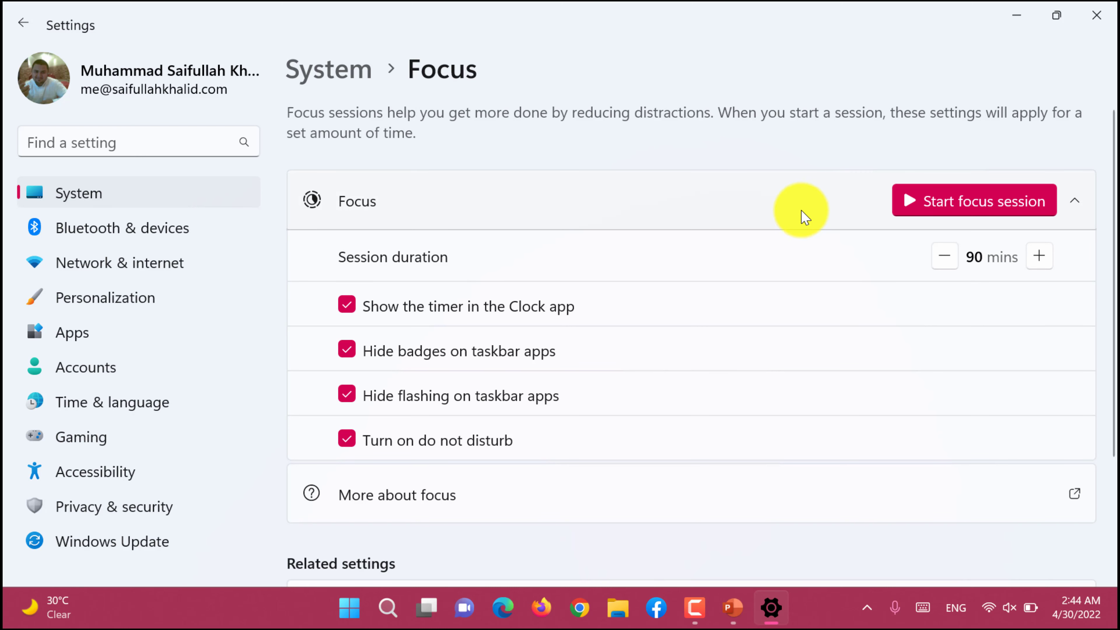
pyautogui.scroll(-2, 409, 275)
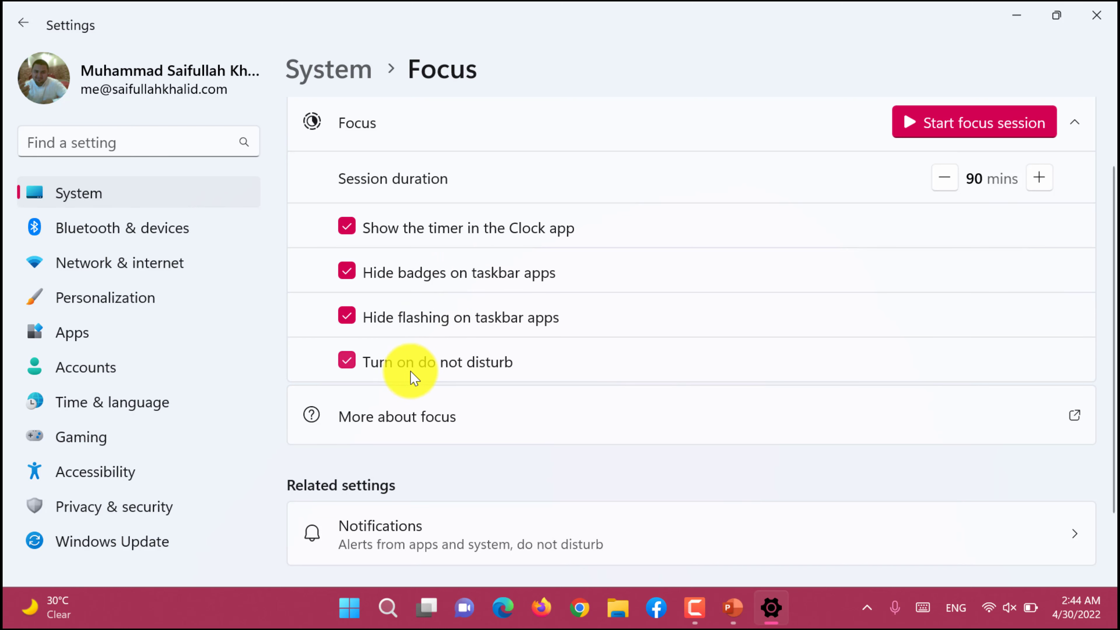
pyautogui.scroll(-1, 472, 377)
pyautogui.scroll(-1, 473, 377)
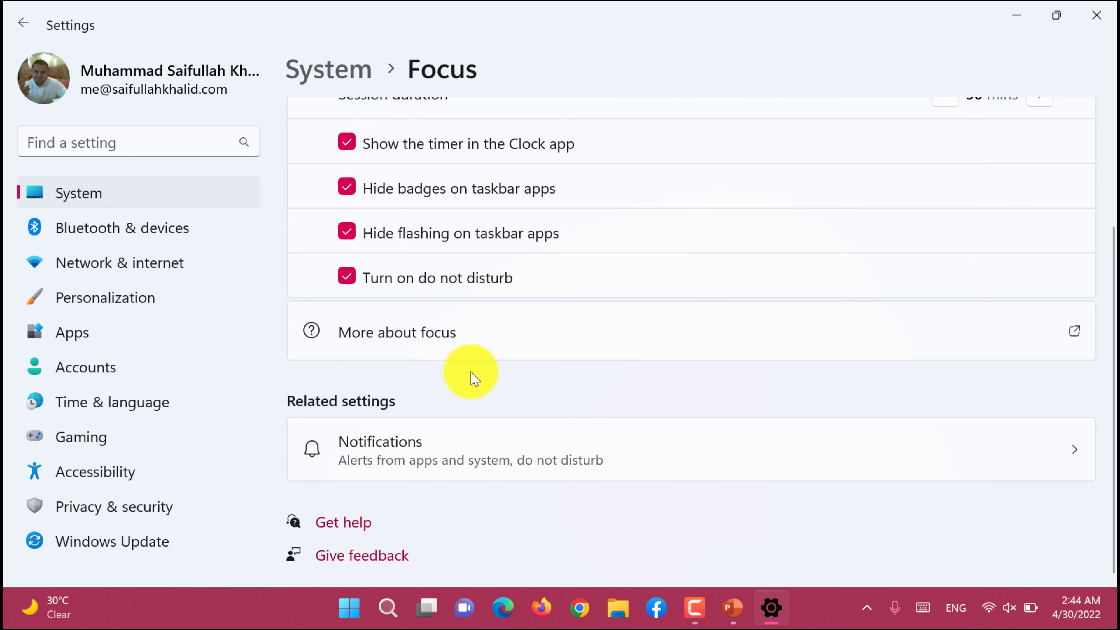
pyautogui.scroll(4, 473, 377)
# Step: Start a 90-minute focus session and check its status in the Clock app and the notification center
pyautogui.click(920, 213)
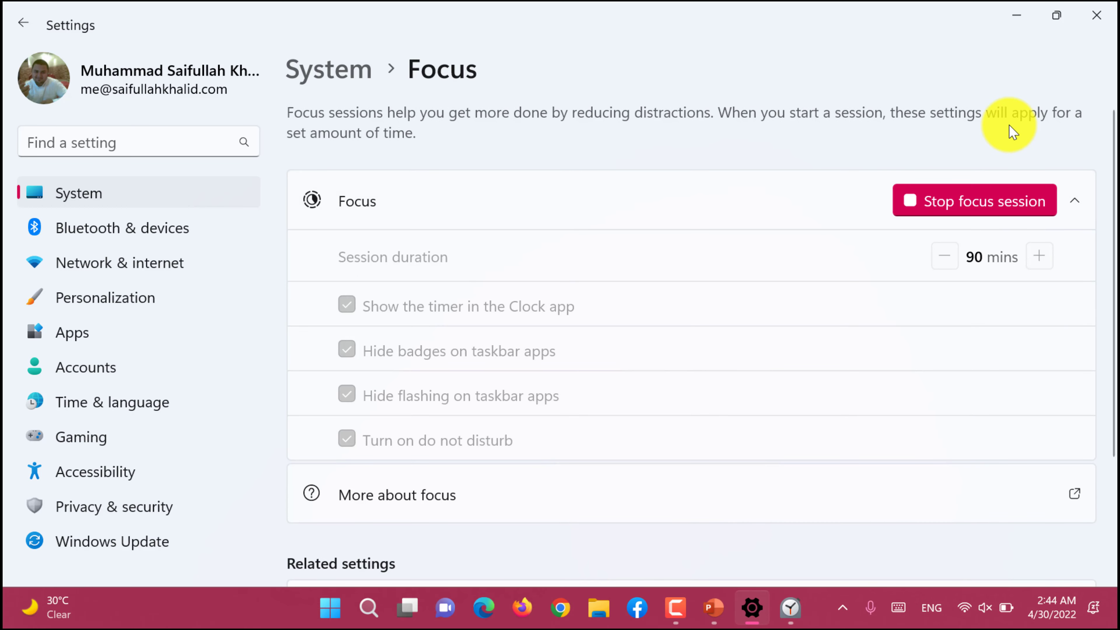
pyautogui.click(794, 612)
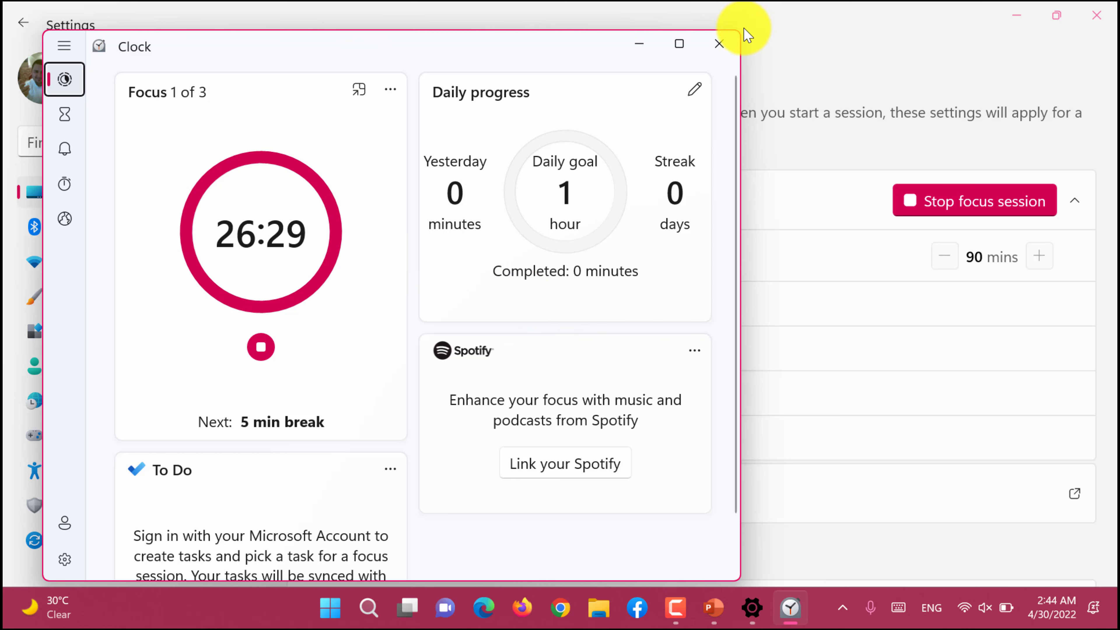
pyautogui.scroll(-2, 274, 360)
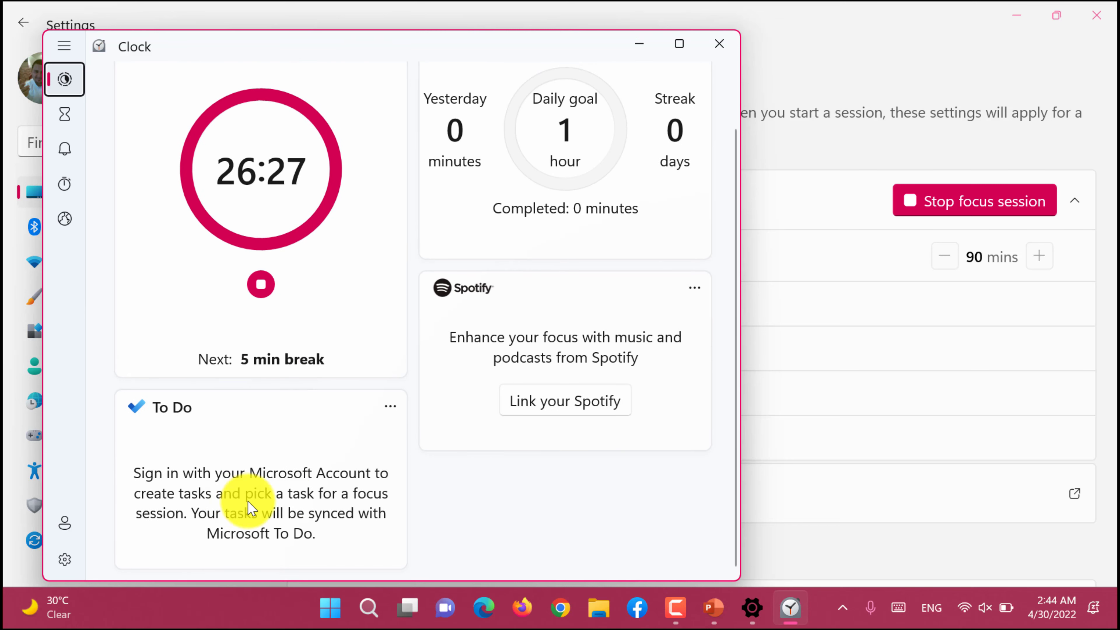
pyautogui.click(1092, 609)
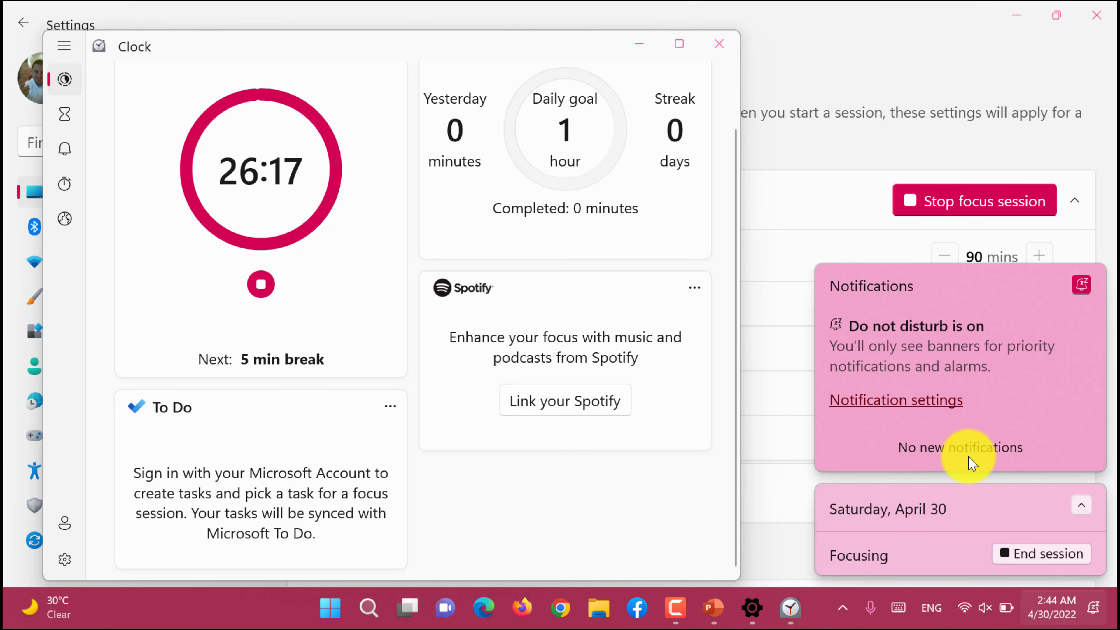
pyautogui.click(841, 13)
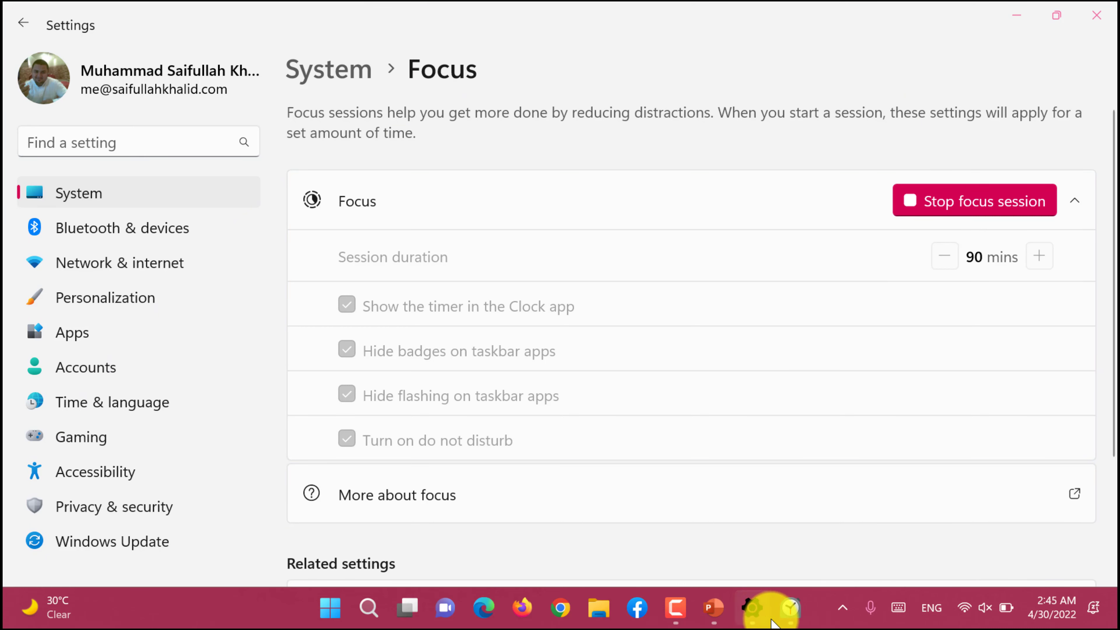
# Step: Switch to the Clock app, stop the running focus session and close Clock
pyautogui.click(789, 615)
pyautogui.click(261, 281)
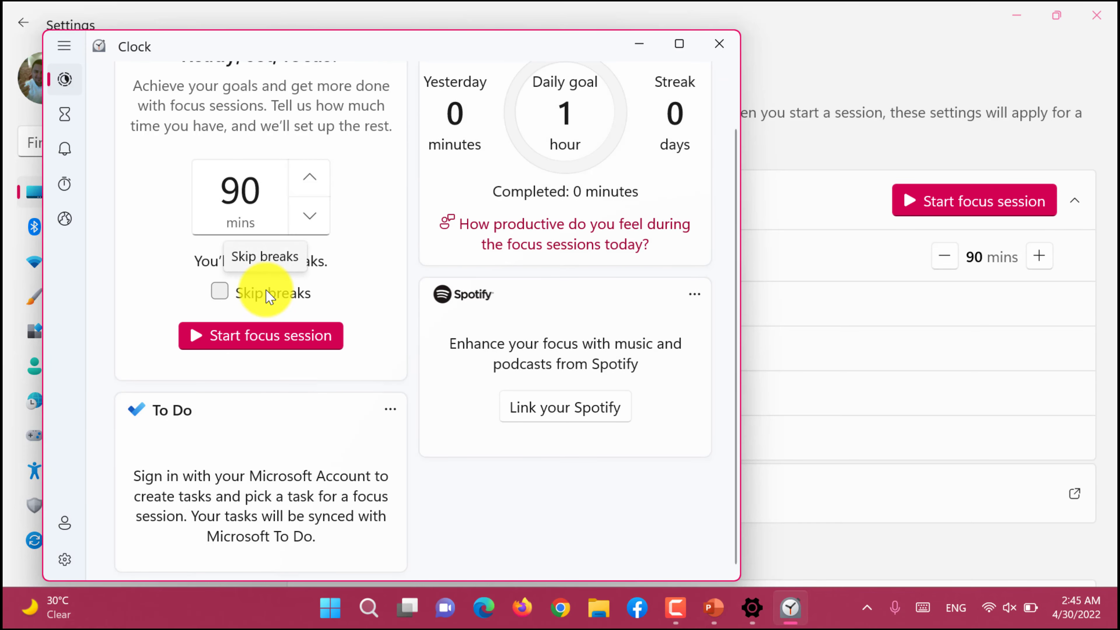
pyautogui.click(720, 52)
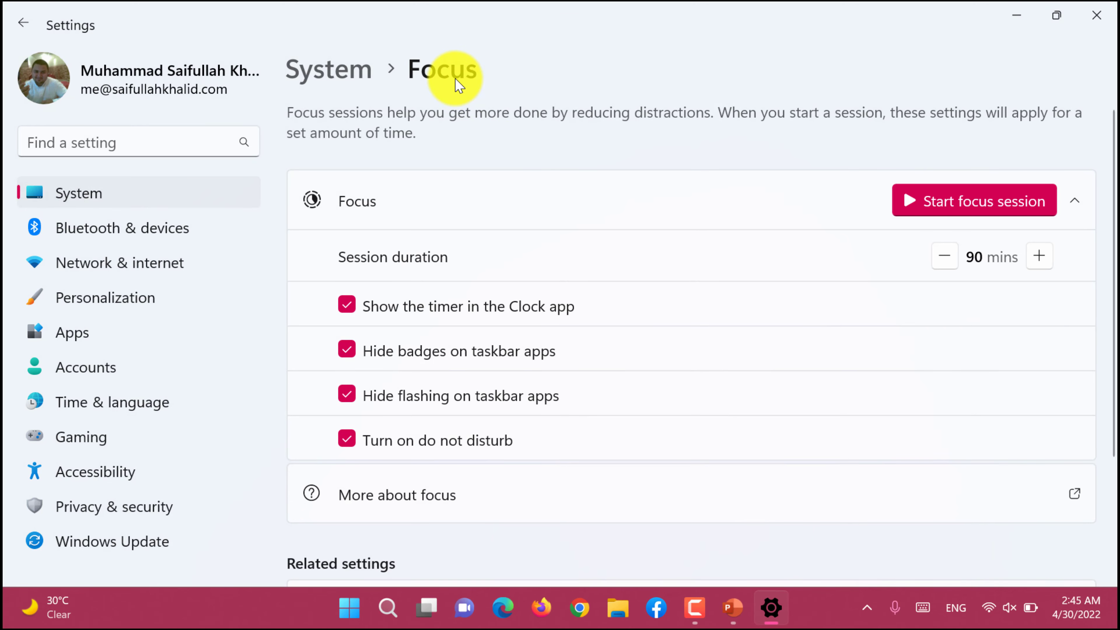
# Step: Go back to the Notifications page through System and review the list of notifications from apps and other senders
pyautogui.click(358, 71)
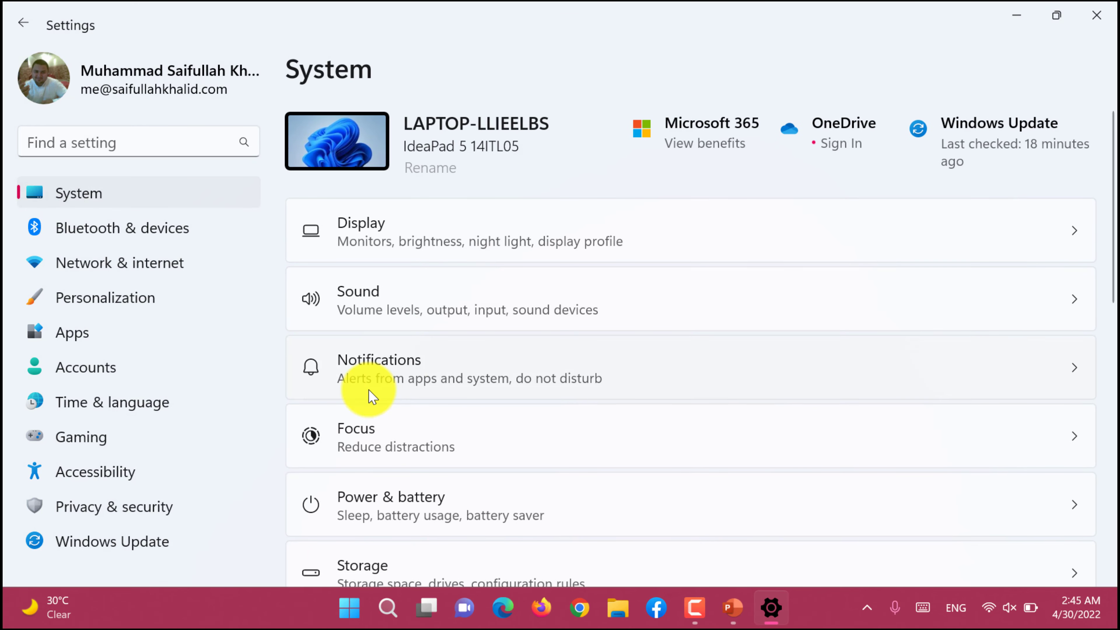
pyautogui.click(370, 396)
pyautogui.scroll(-4, 369, 396)
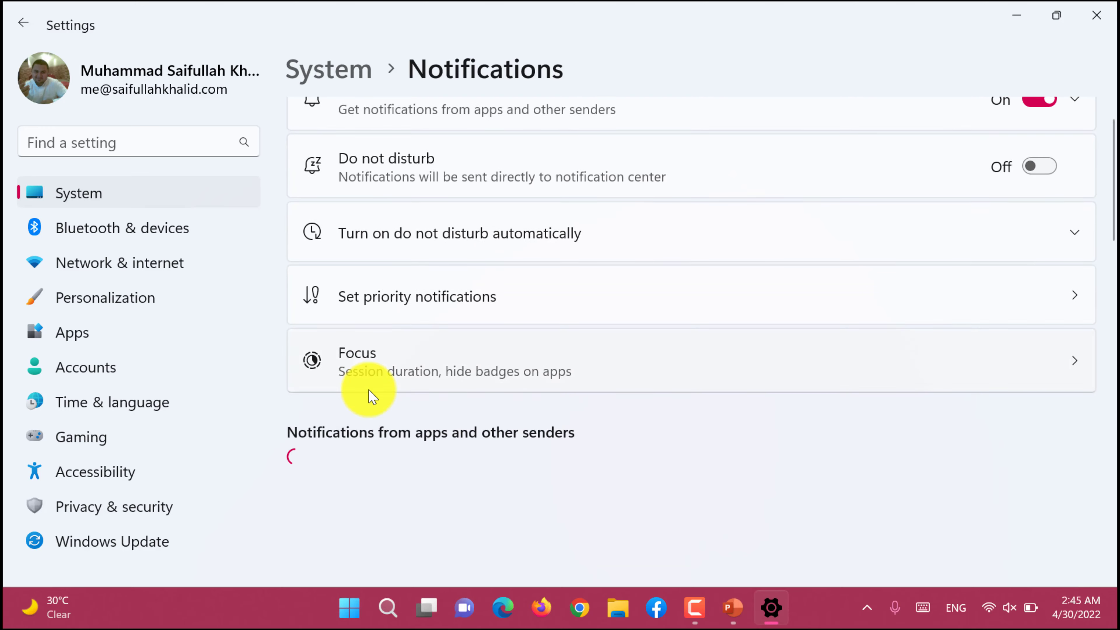
pyautogui.scroll(-2, 369, 394)
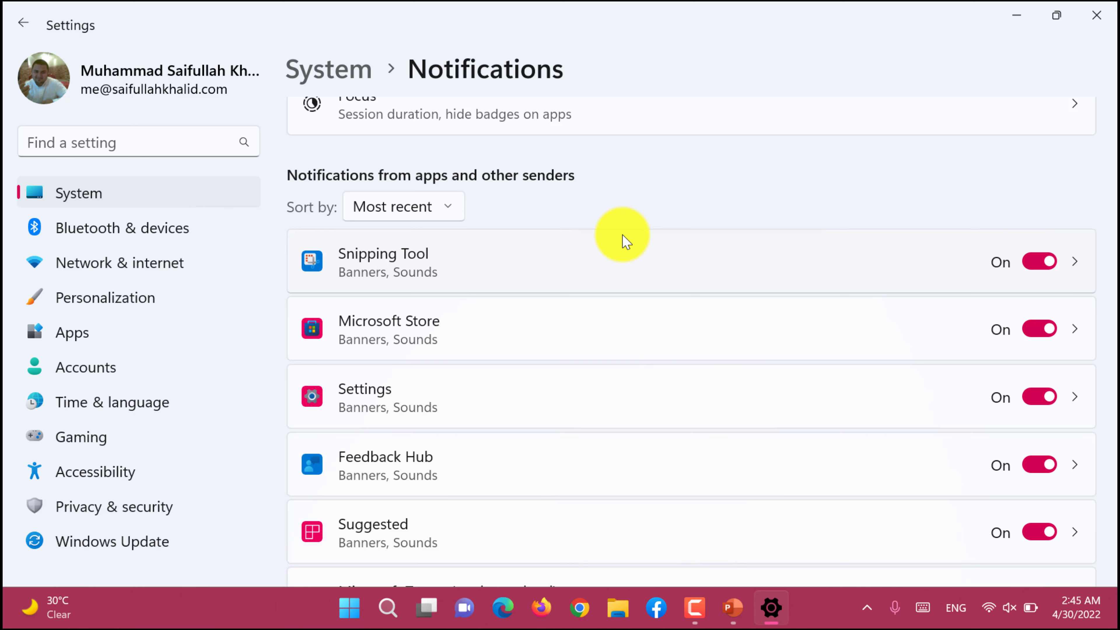
pyautogui.scroll(-2, 622, 239)
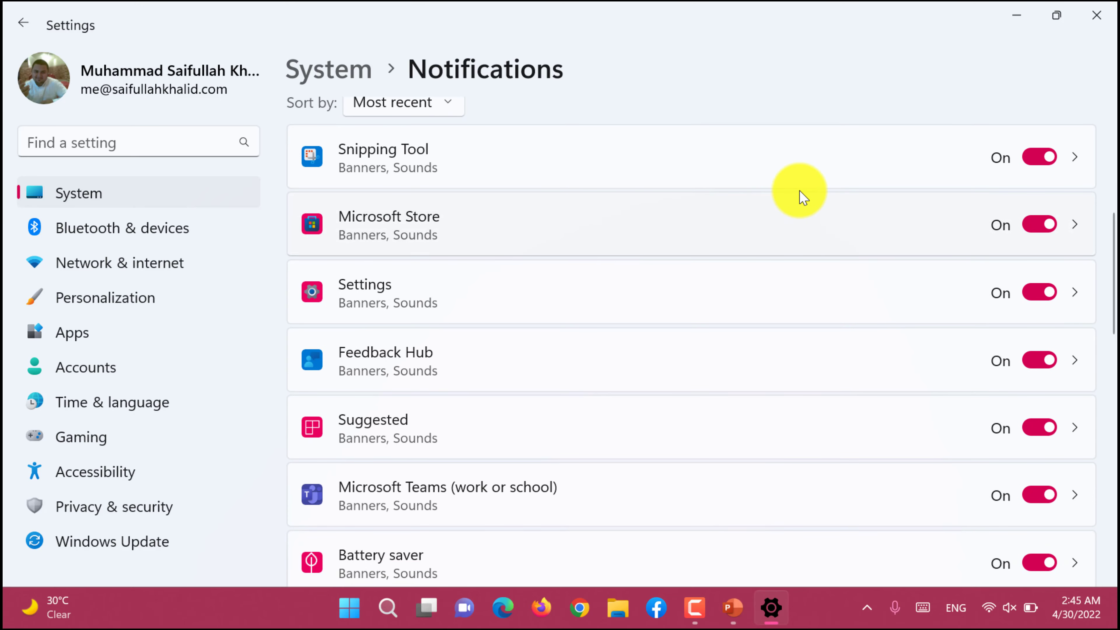
# Step: Open the Snipping Tool's notification settings, review its banner, sound and priority options, and return to the Notifications page
pyautogui.click(873, 167)
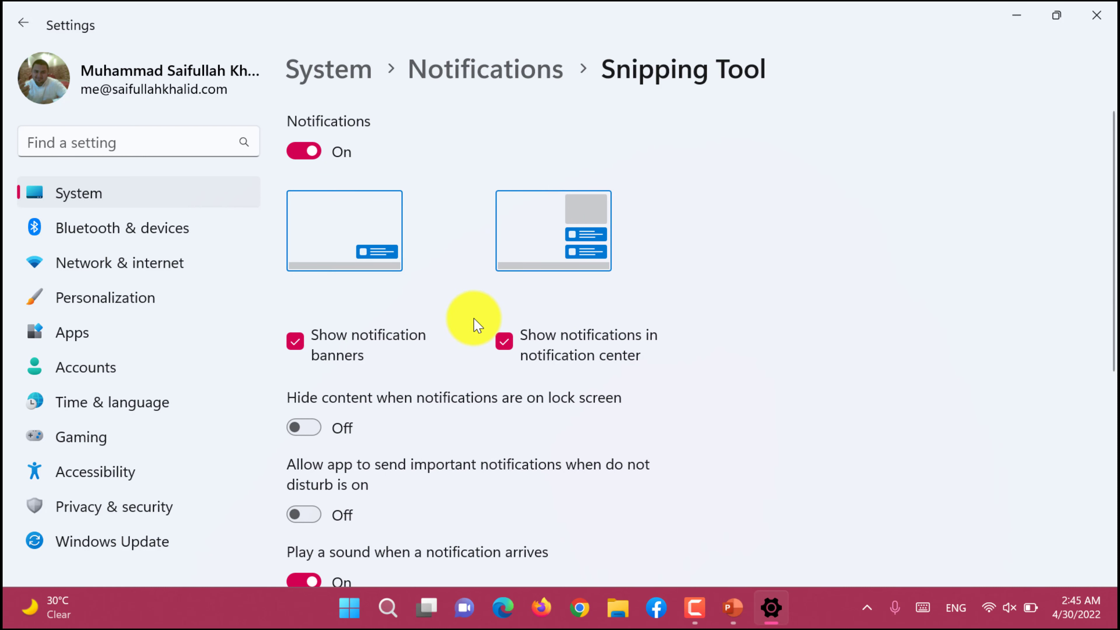
pyautogui.scroll(-3, 478, 325)
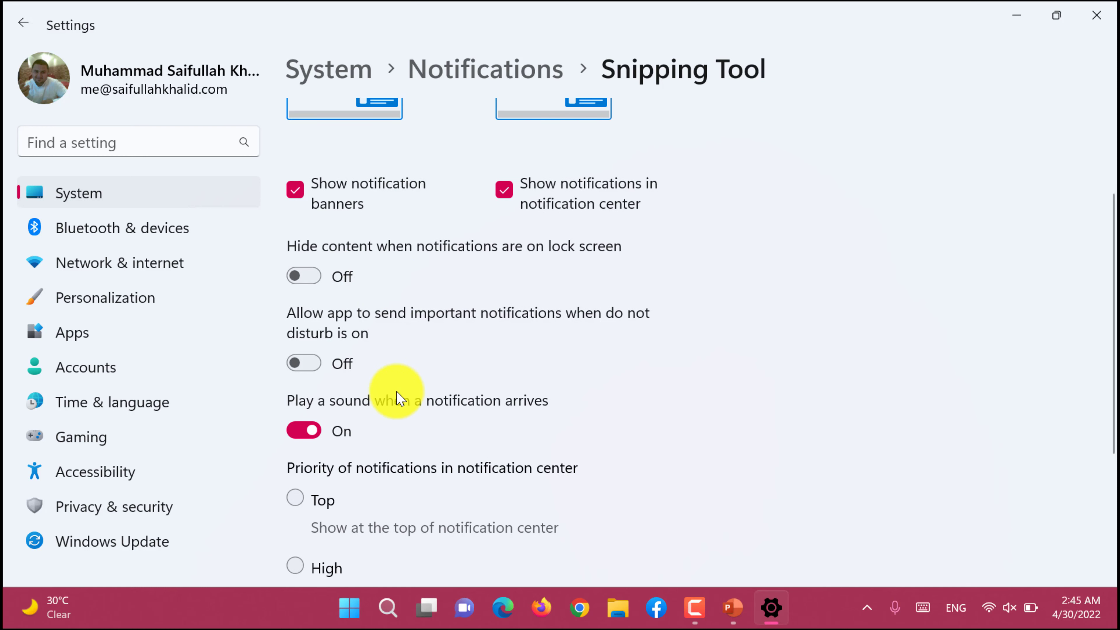
pyautogui.scroll(-5, 397, 395)
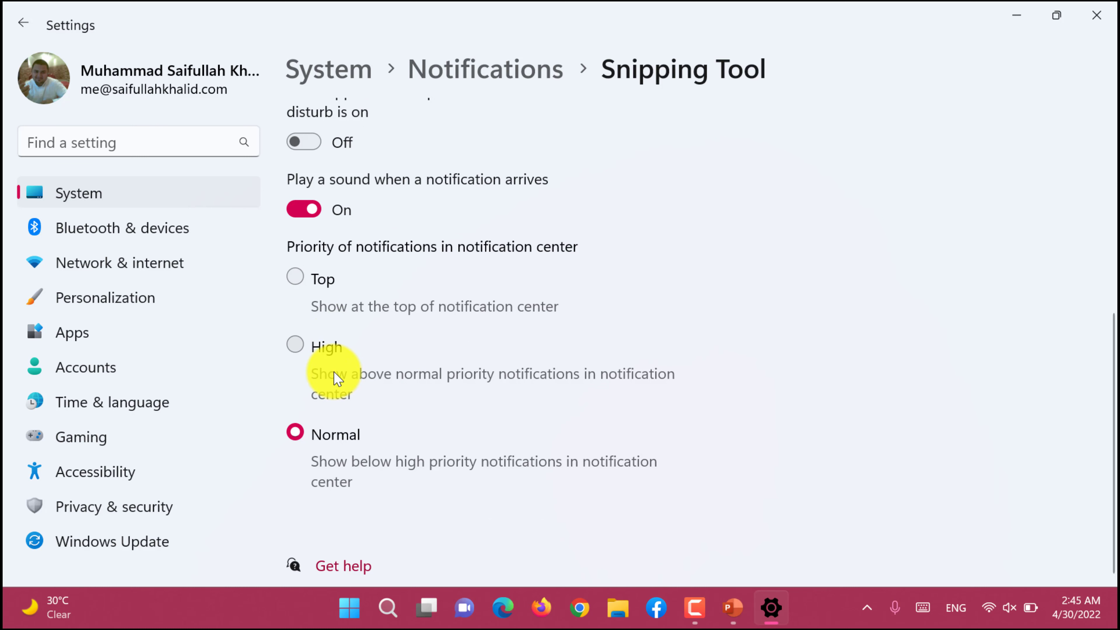
pyautogui.scroll(-1, 333, 377)
pyautogui.scroll(1, 335, 378)
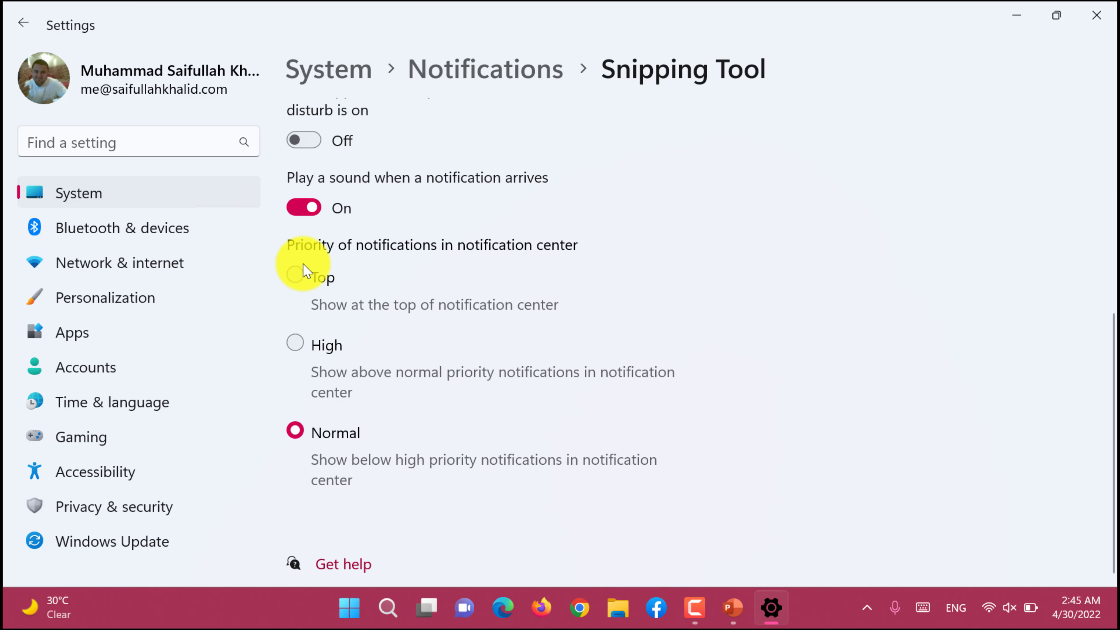
pyautogui.scroll(8, 303, 270)
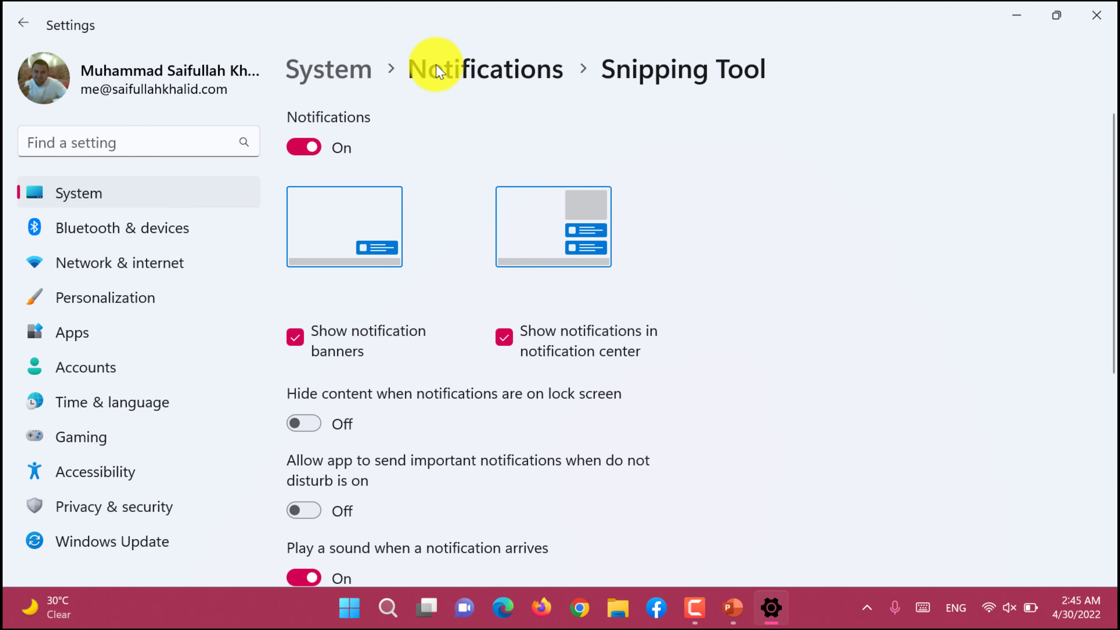
pyautogui.click(455, 76)
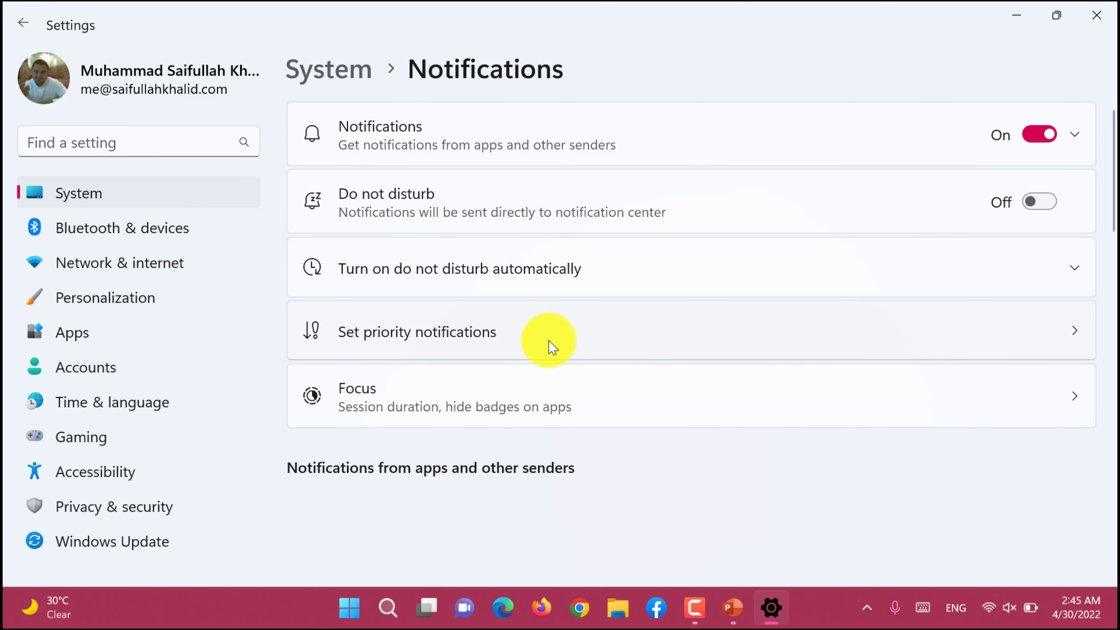
# Step: Turn off notifications for OneDrive in its notification settings and return to the Notifications page
pyautogui.scroll(-5, 549, 345)
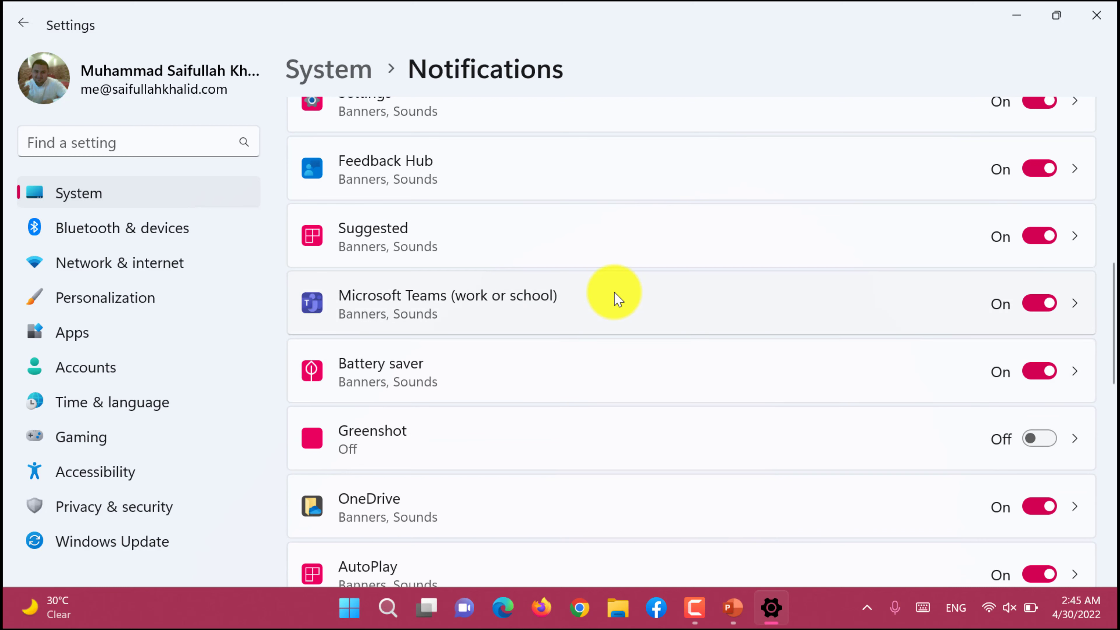
pyautogui.scroll(-2, 945, 471)
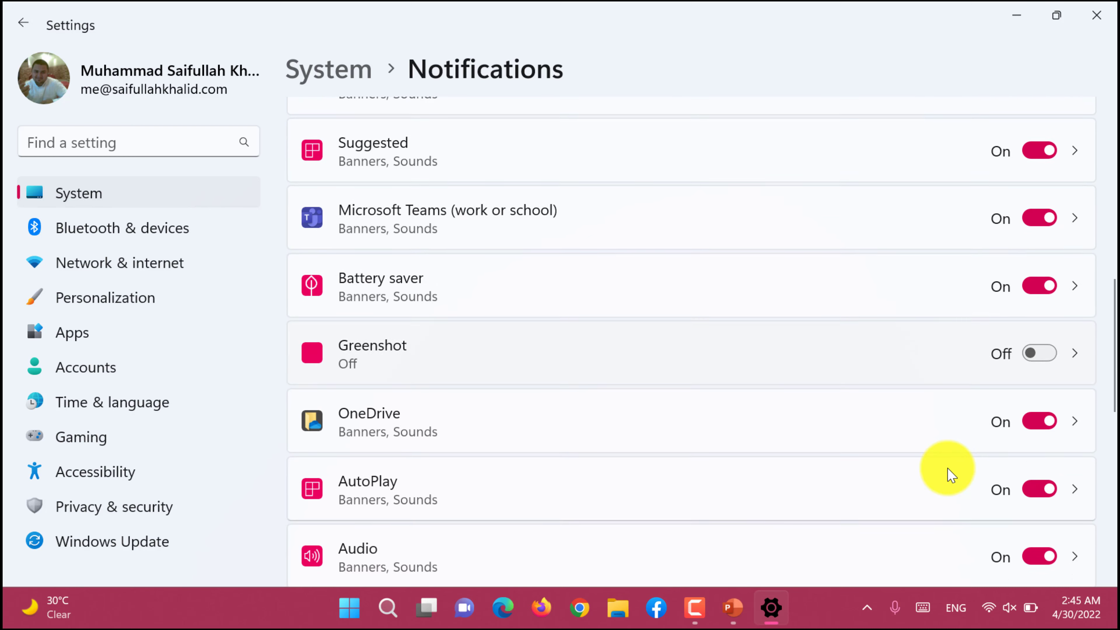
pyautogui.click(1050, 420)
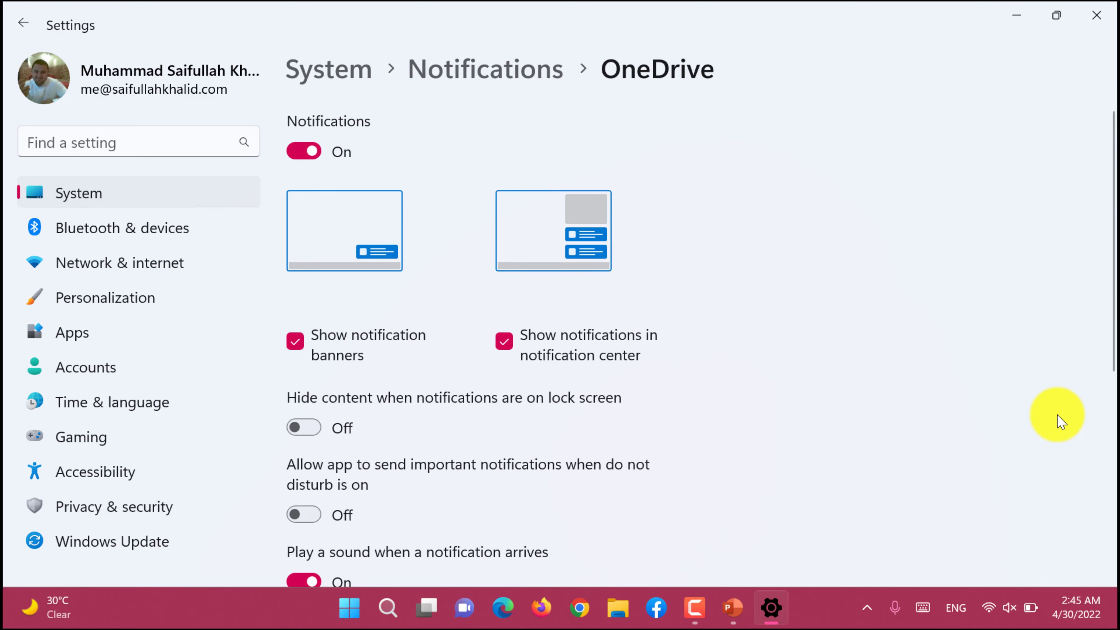
pyautogui.click(306, 151)
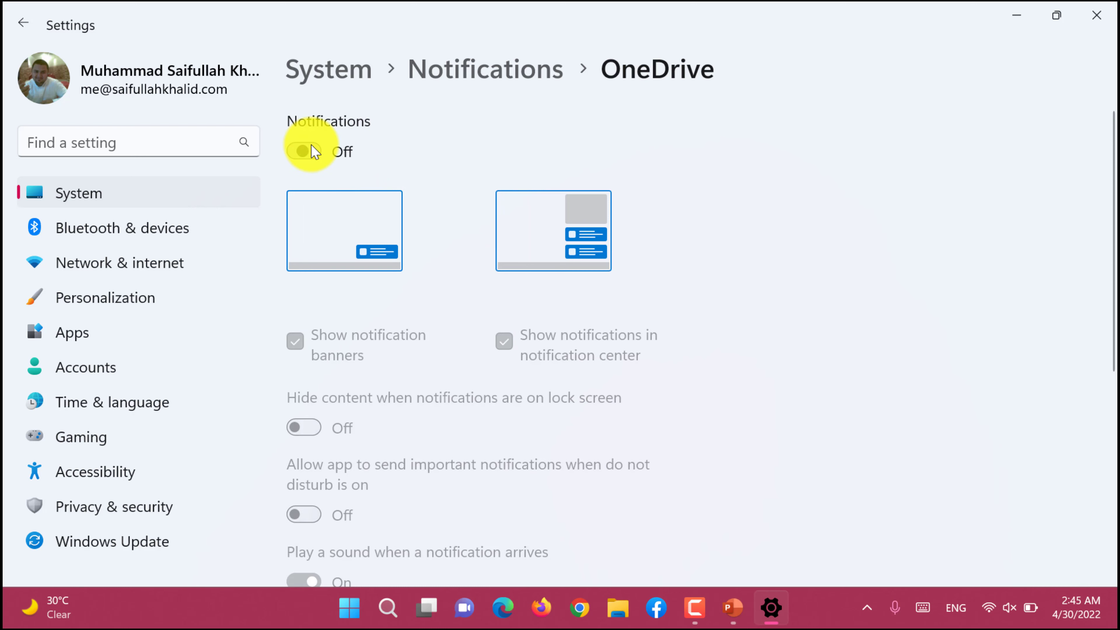
pyautogui.click(525, 75)
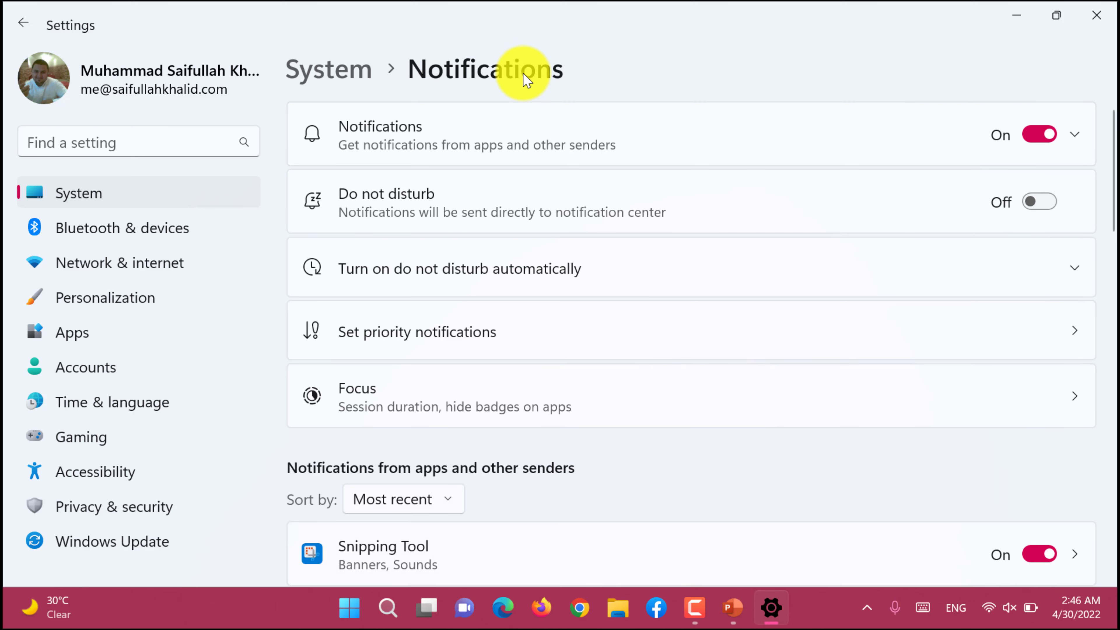
# Step: Open Power & battery in System and apply the recommendations to allow device sleep, make both times the same and lower the brightness
pyautogui.click(323, 88)
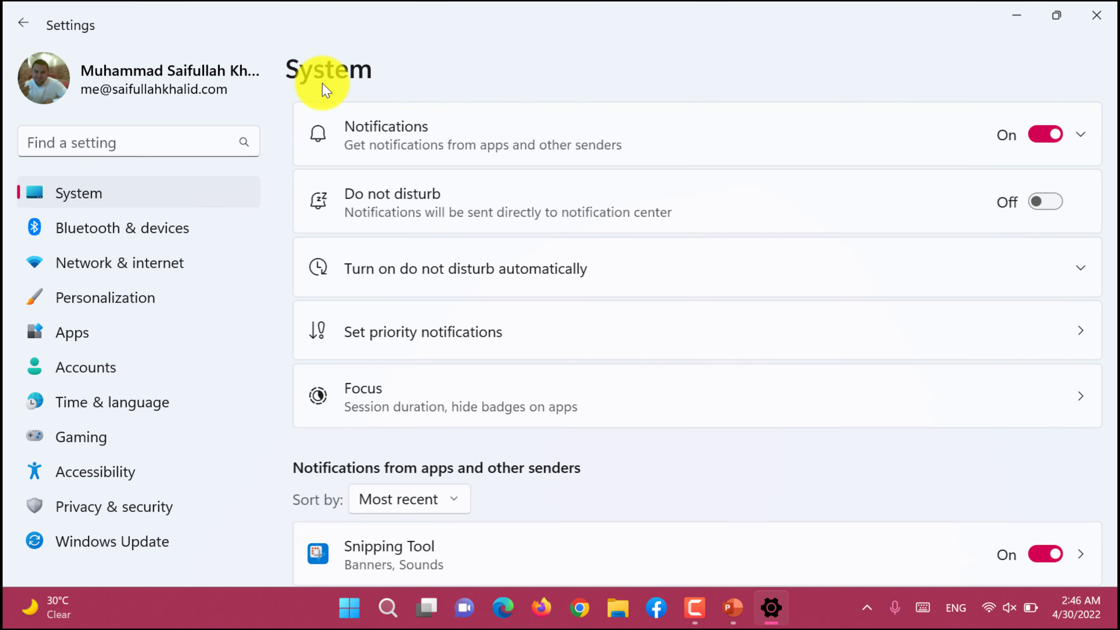
pyautogui.scroll(-4, 483, 367)
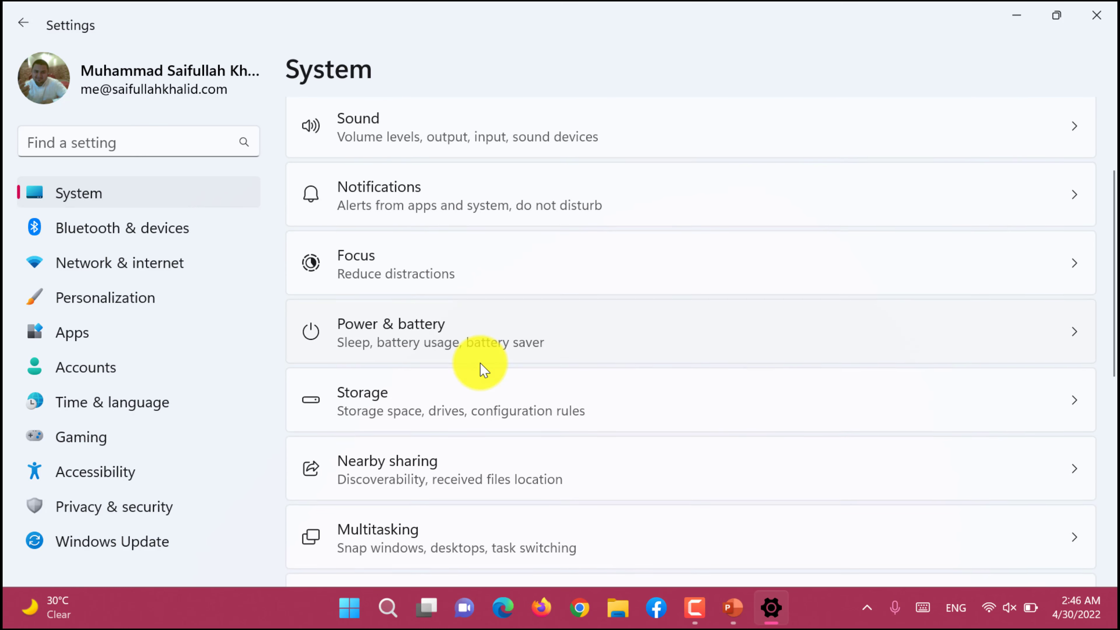
pyautogui.click(458, 340)
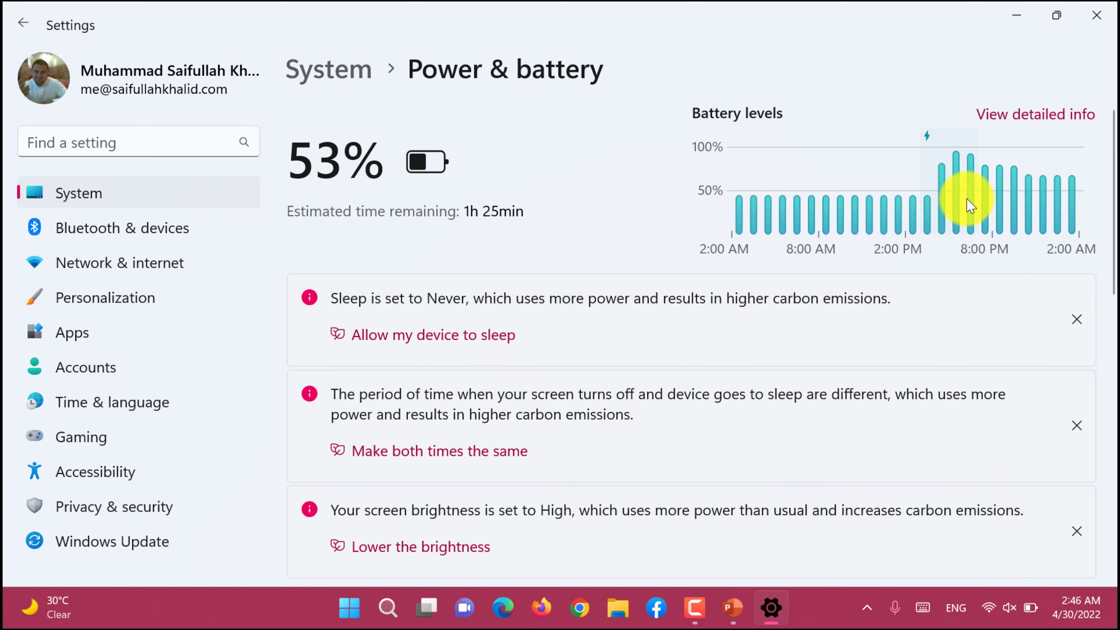
pyautogui.scroll(-3, 970, 203)
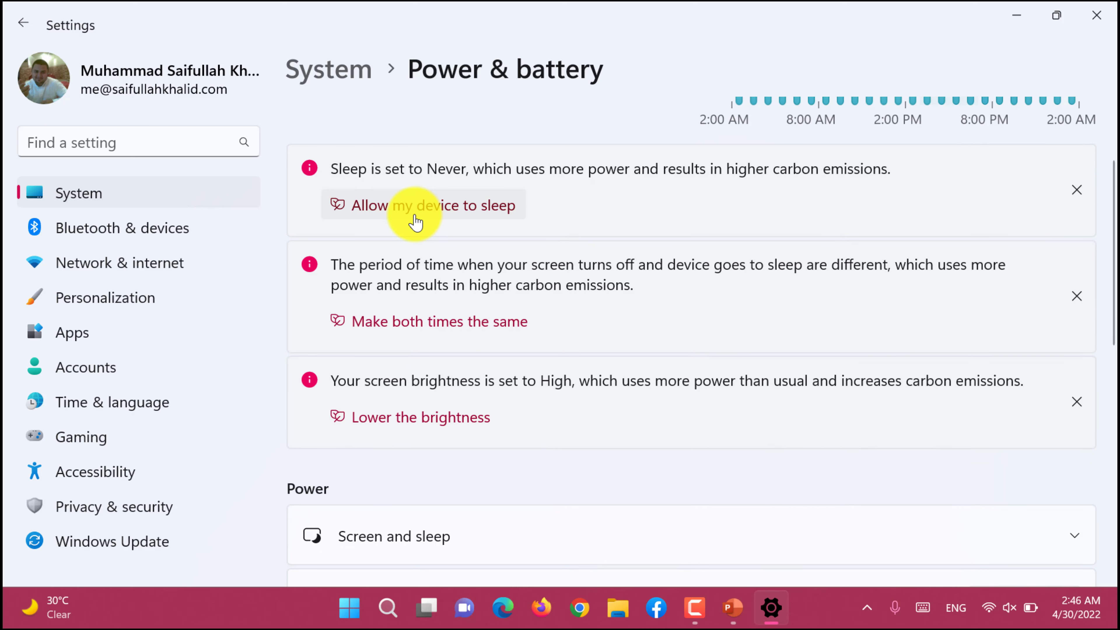
pyautogui.click(416, 223)
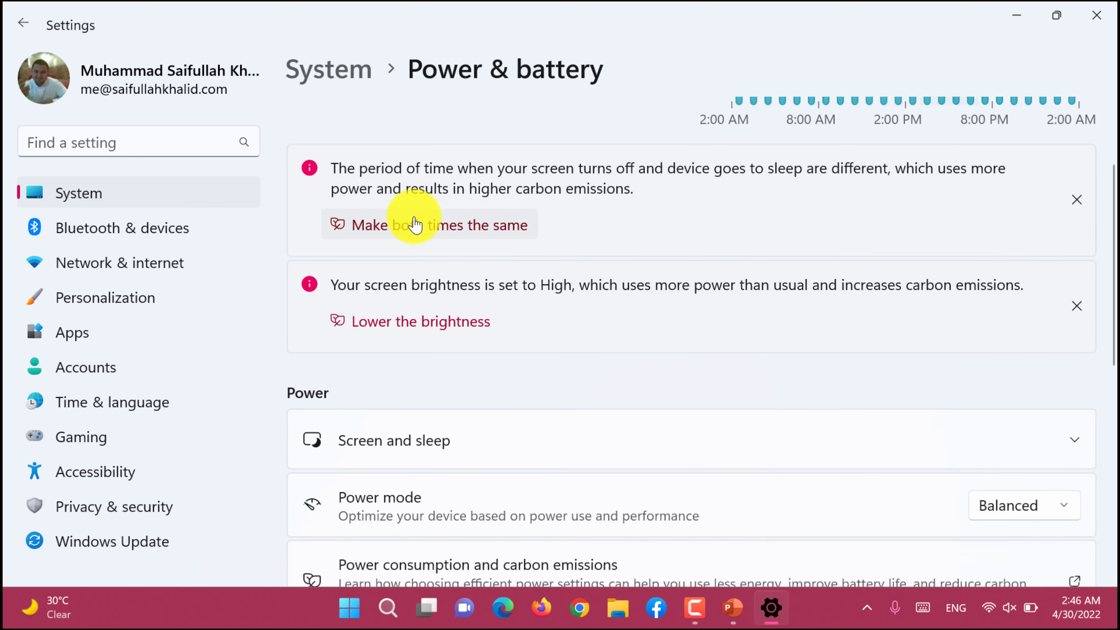
pyautogui.click(382, 229)
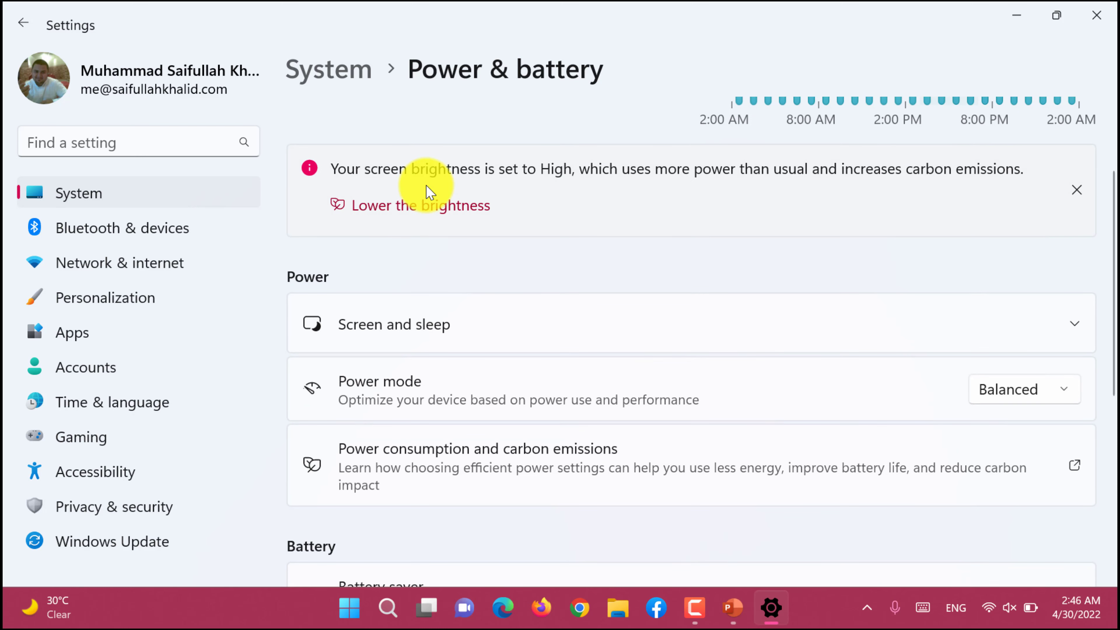
pyautogui.click(420, 204)
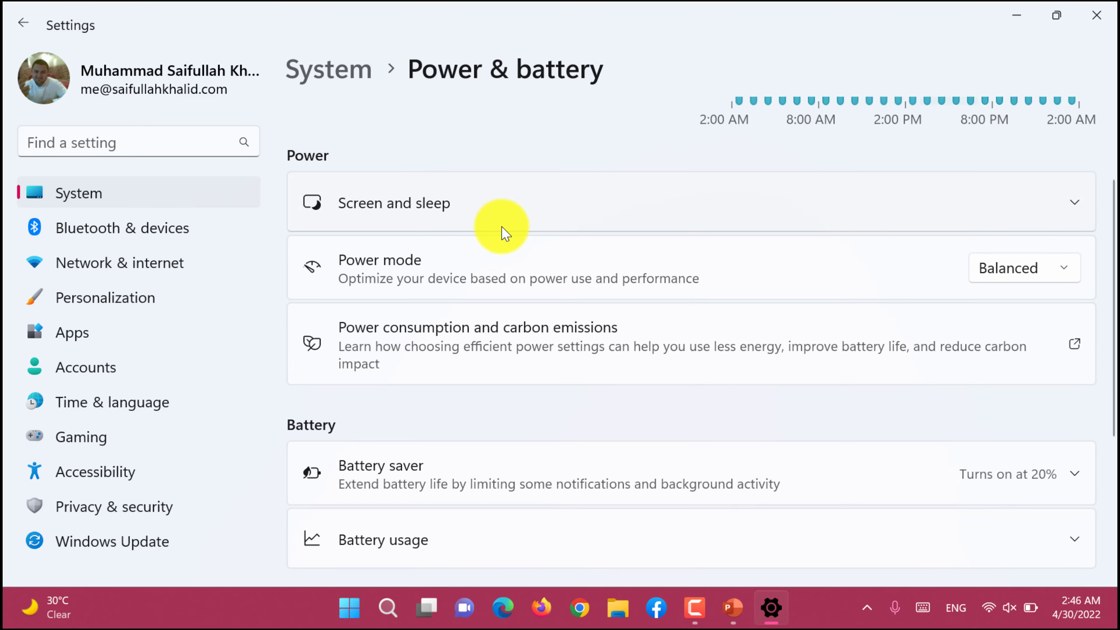
# Step: Try raising the screen brightness to about its maximum in the quick settings, and close them
pyautogui.scroll(2, 500, 238)
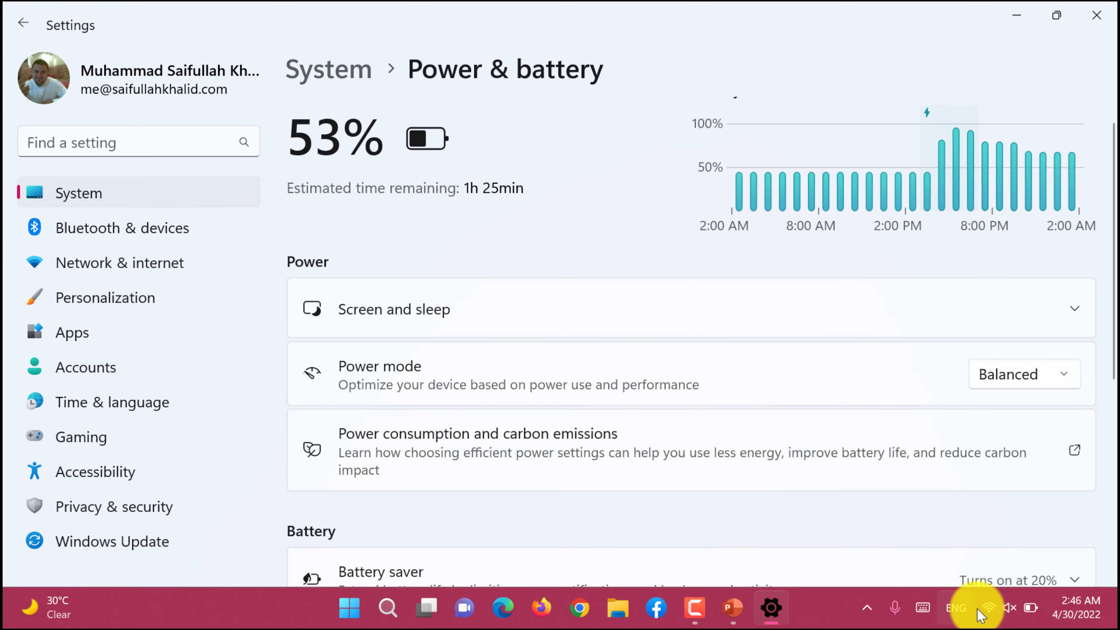
pyautogui.click(987, 609)
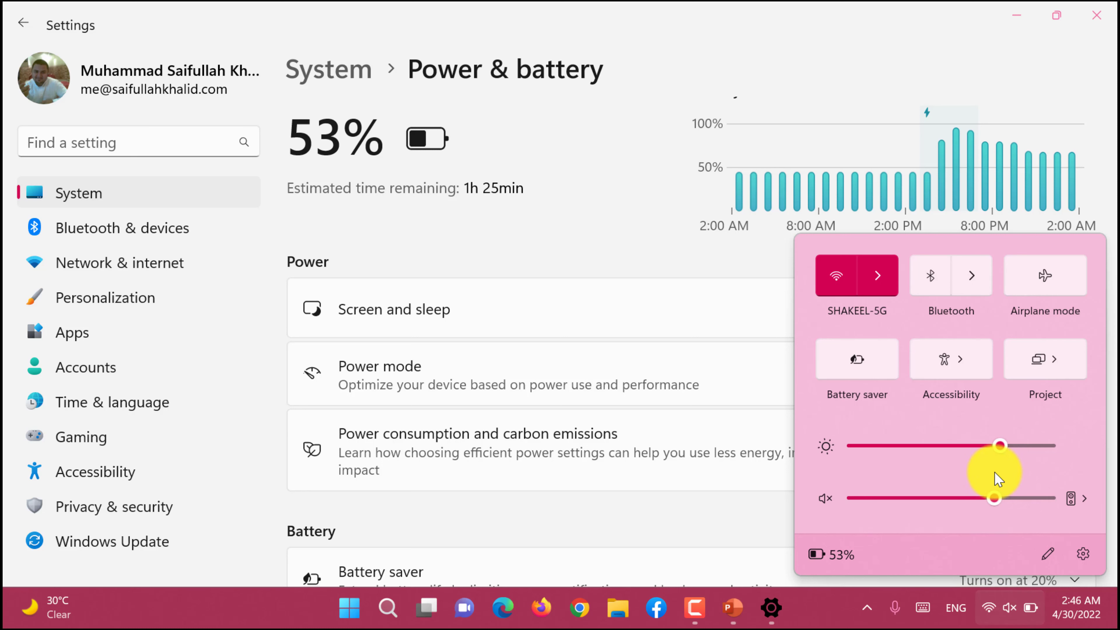
pyautogui.moveTo(1003, 448); pyautogui.dragTo(1053, 444)
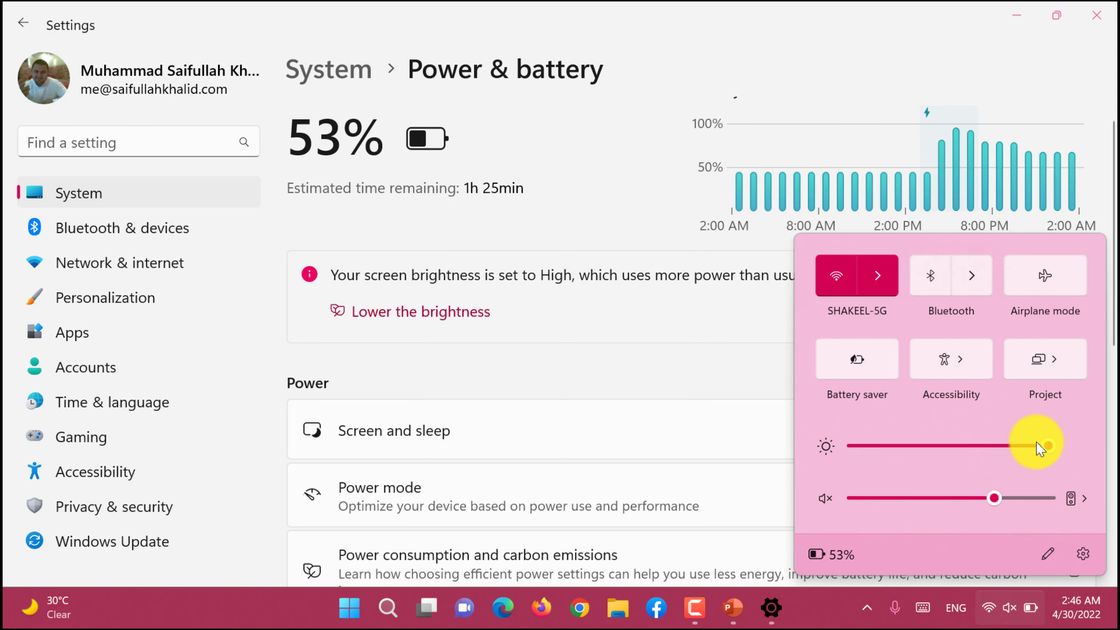
pyautogui.click(581, 234)
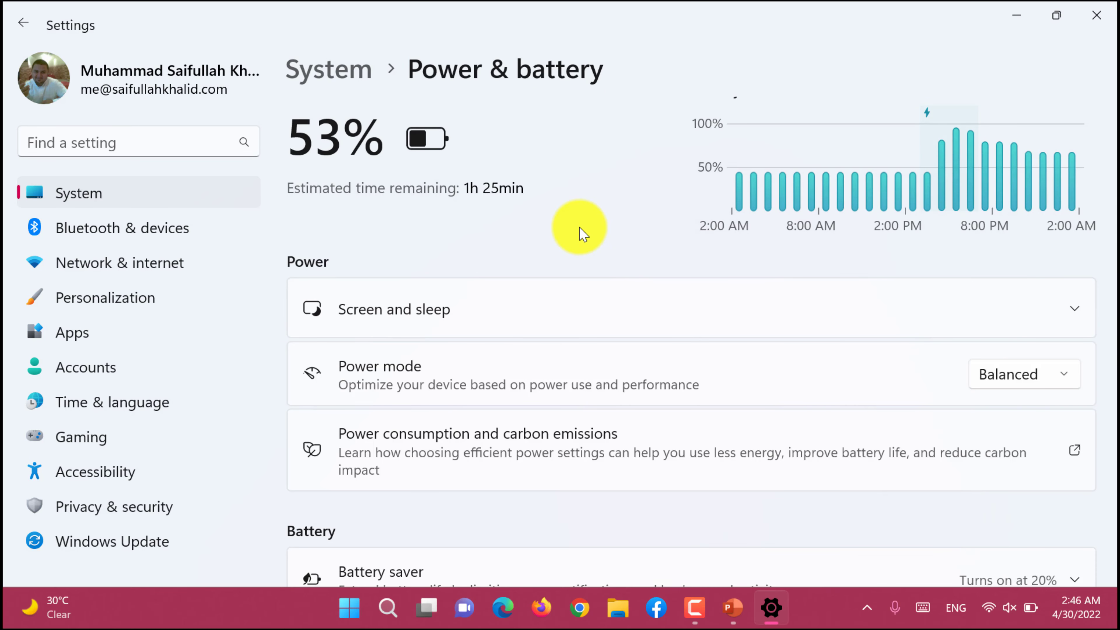
# Step: Review the Screen and sleep timeouts and the available Power mode options without changing the selection
pyautogui.scroll(-2, 581, 234)
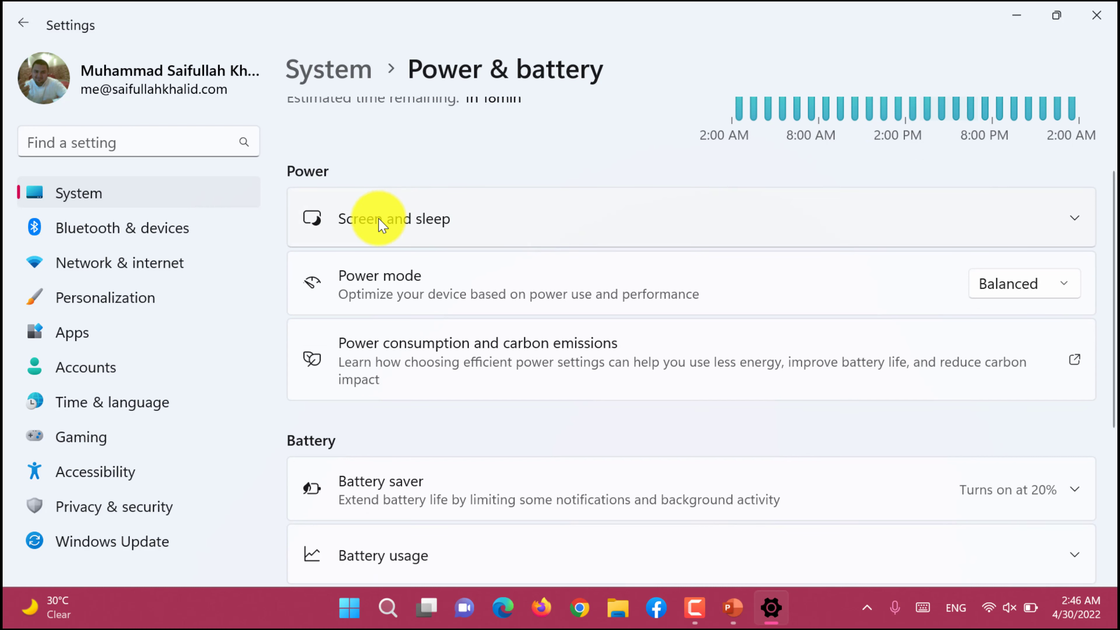
pyautogui.click(374, 230)
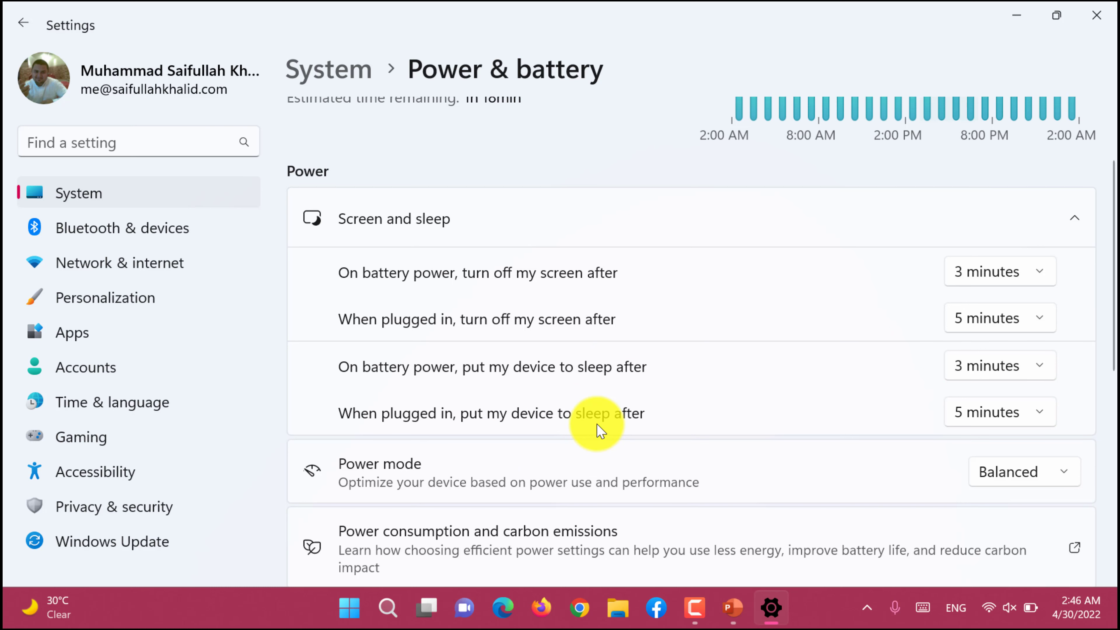
pyautogui.scroll(-3, 599, 430)
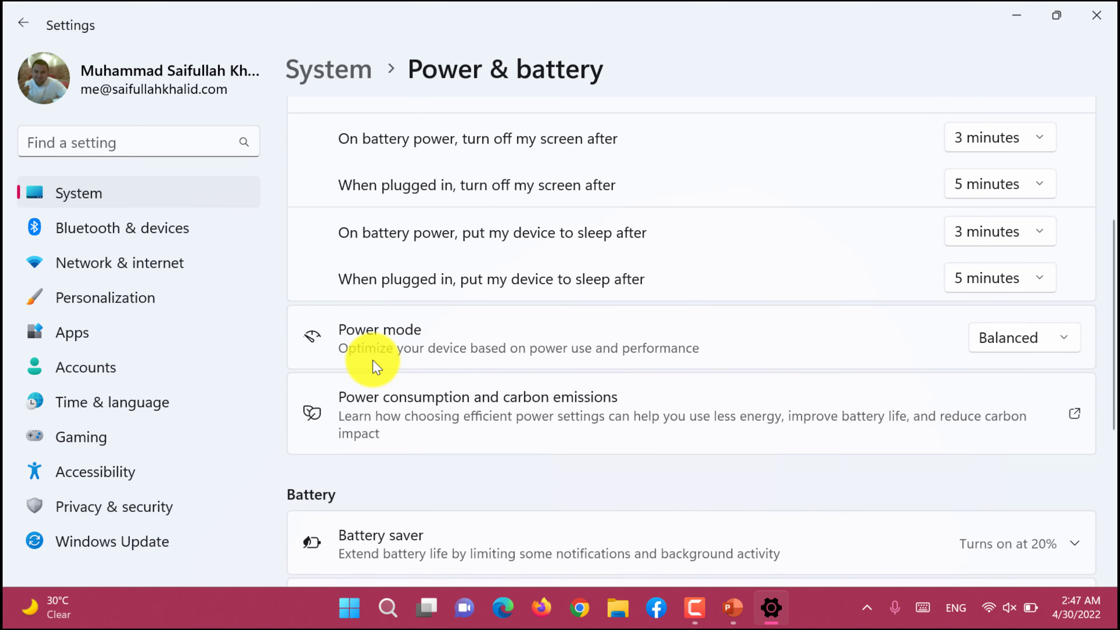
pyautogui.click(1071, 337)
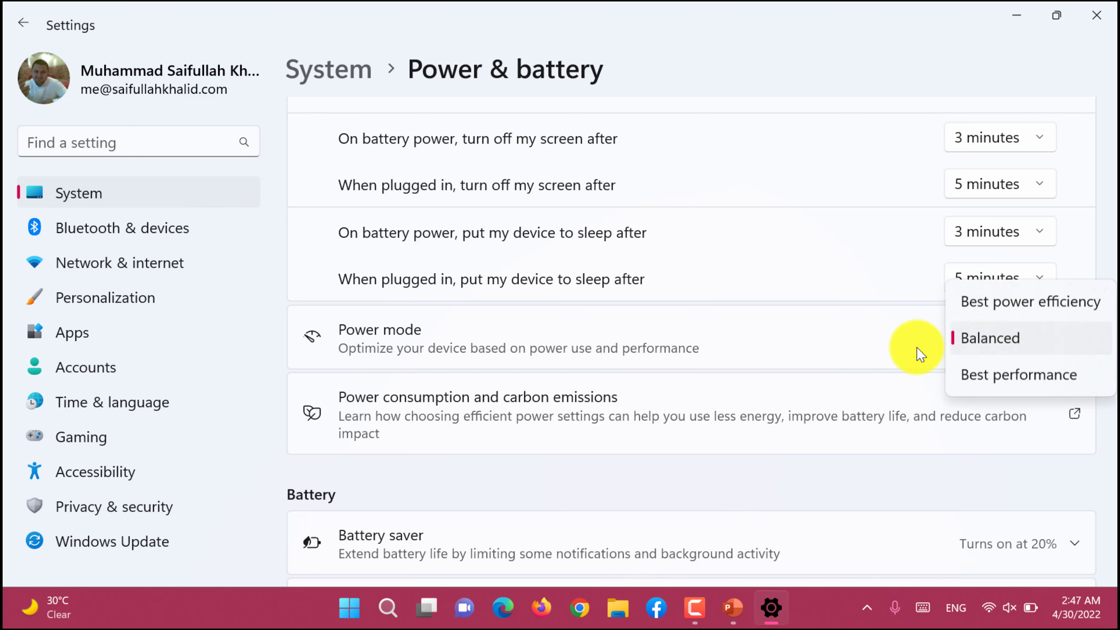
pyautogui.click(853, 349)
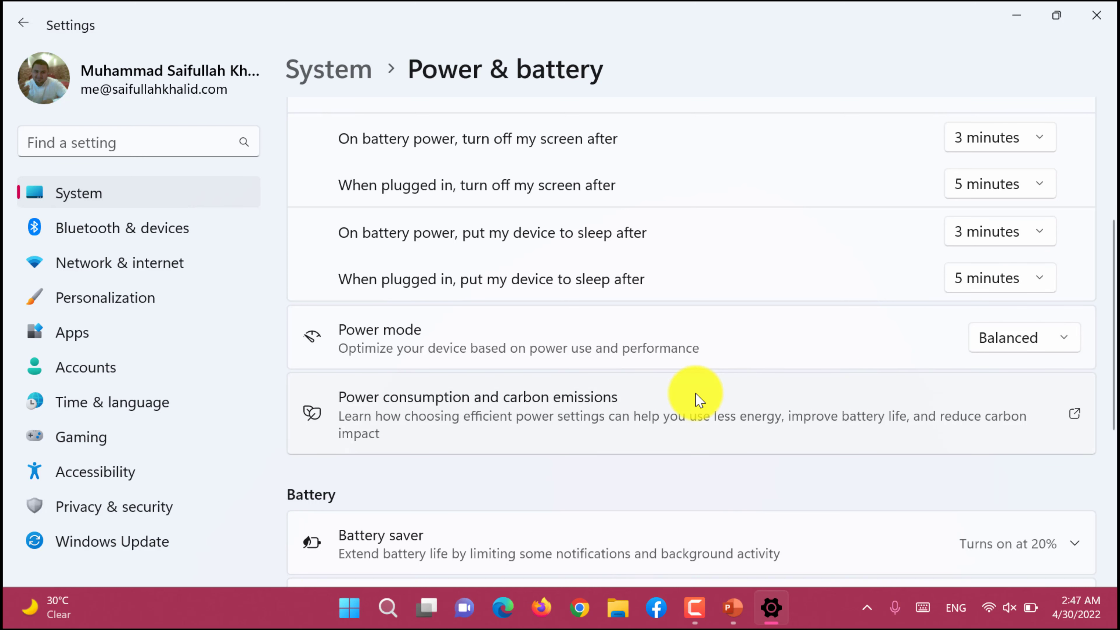
# Step: Open the Power consumption and carbon emissions web link, then minimize the browser to return to Settings
pyautogui.scroll(-2, 466, 427)
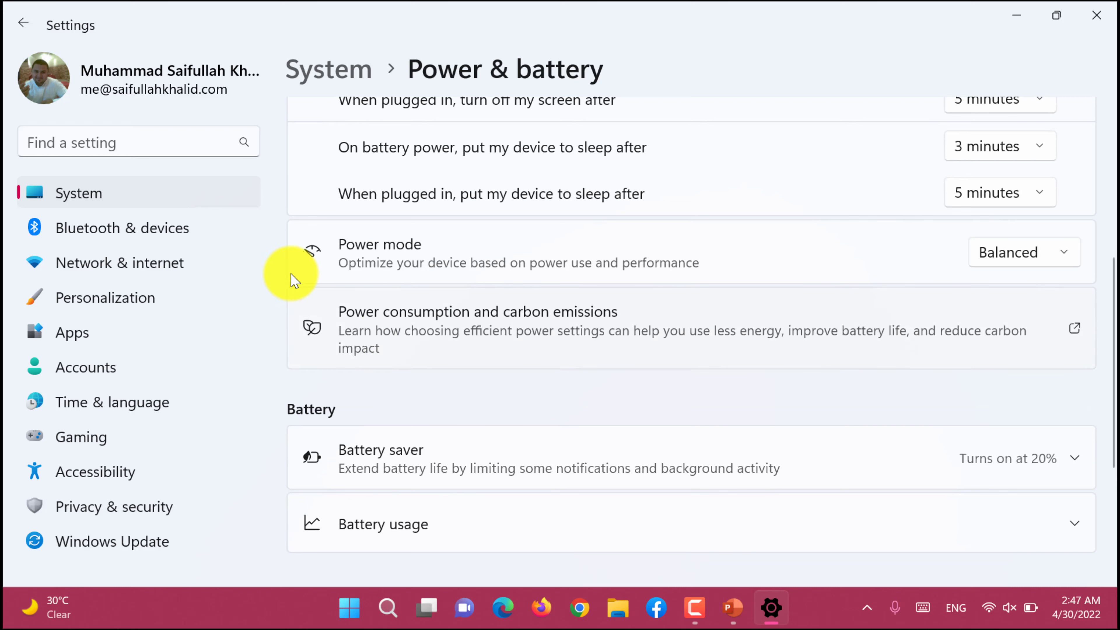
pyautogui.click(578, 323)
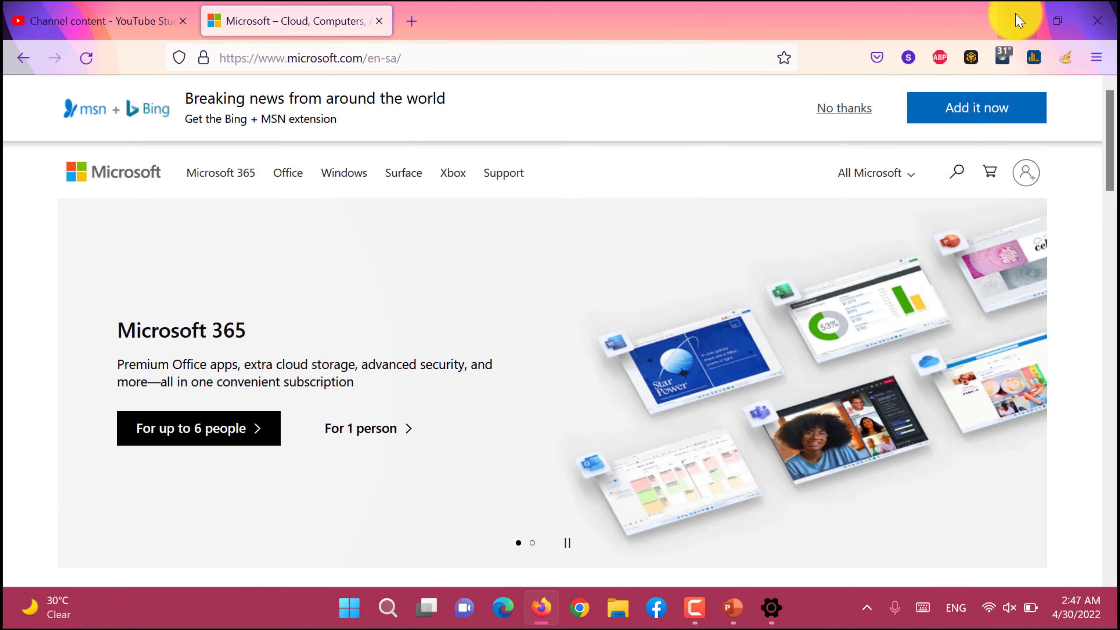
pyautogui.click(1019, 20)
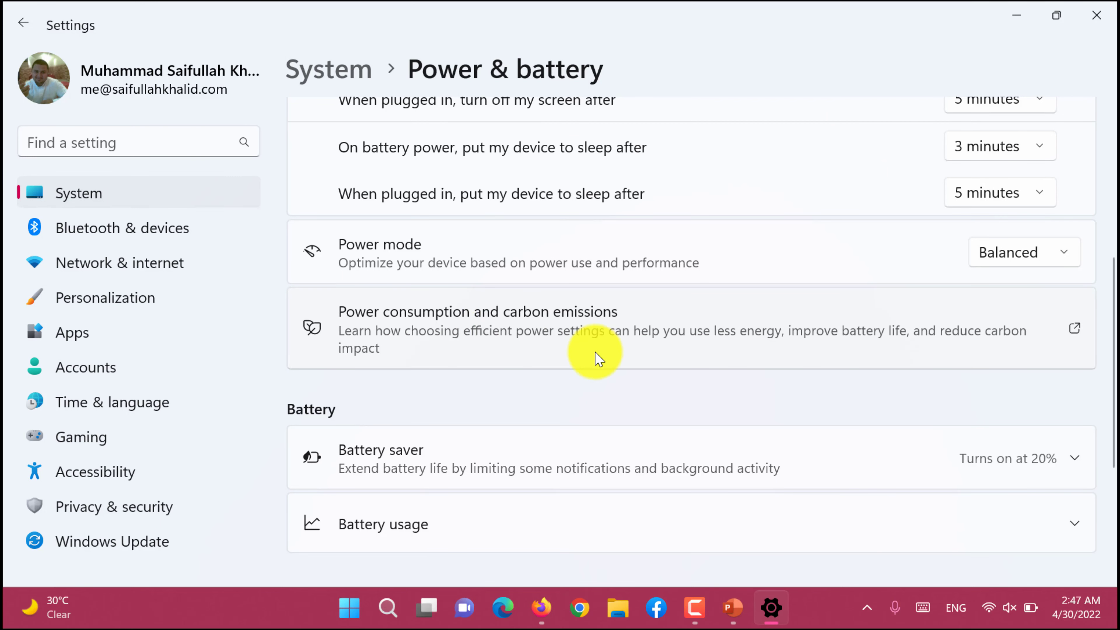
# Step: Expand Battery saver and review the levels for turning it on automatically without changing the selection
pyautogui.scroll(-3, 592, 365)
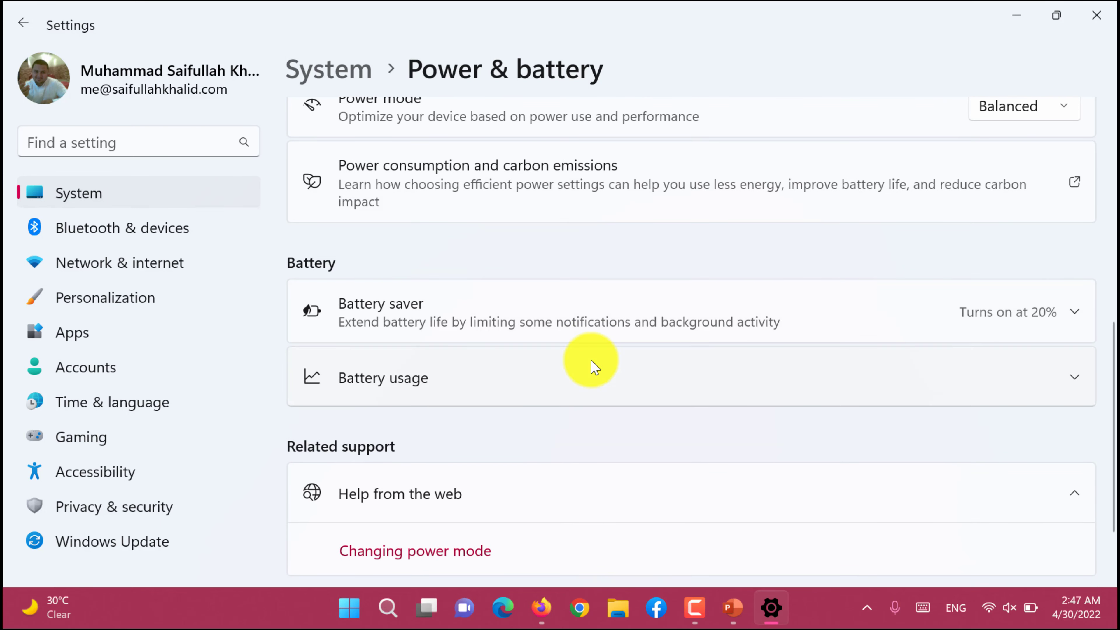
pyautogui.scroll(-2, 592, 364)
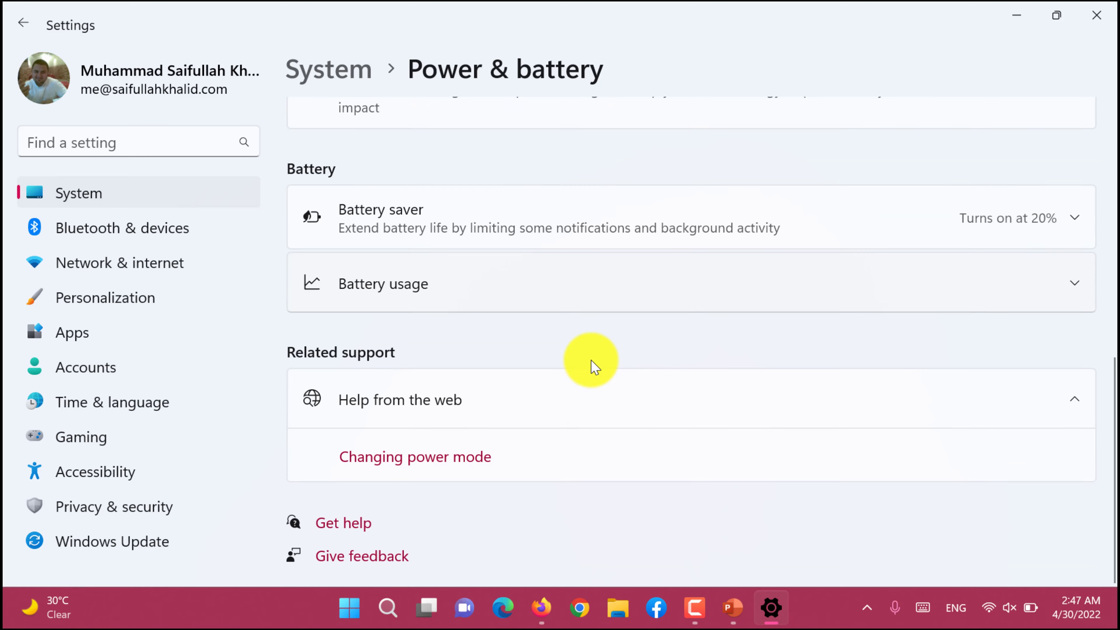
pyautogui.click(510, 200)
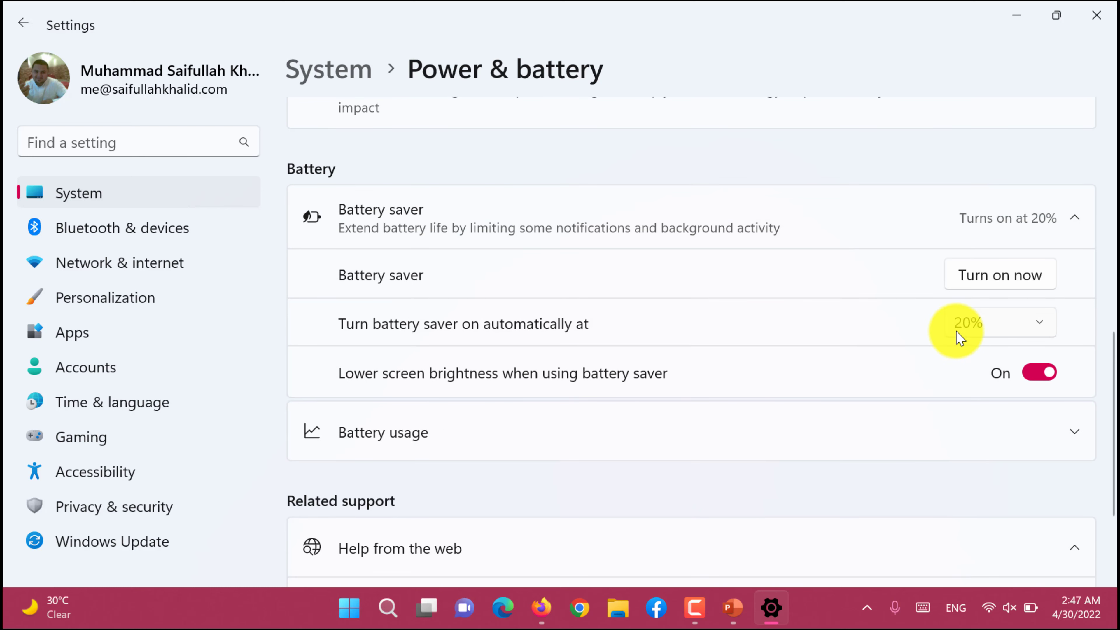
pyautogui.click(961, 337)
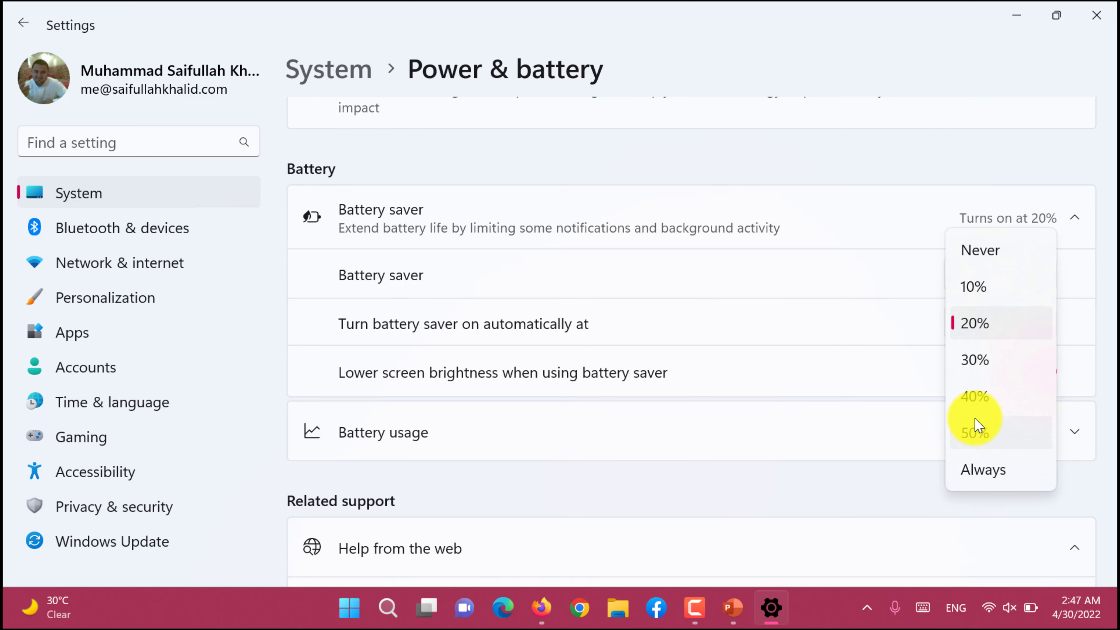
pyautogui.click(813, 164)
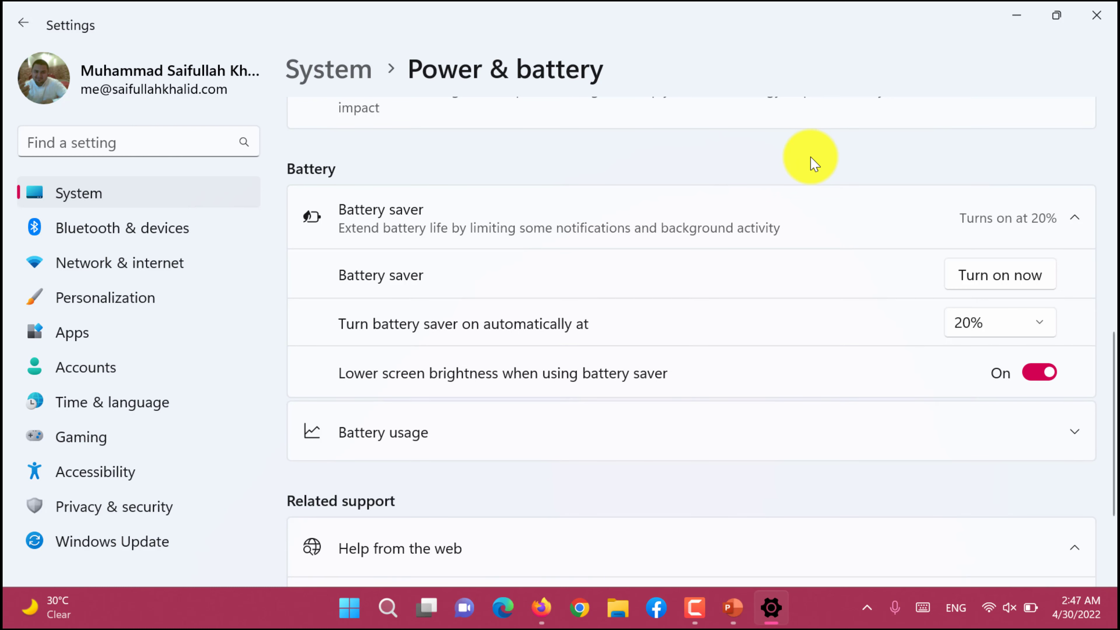